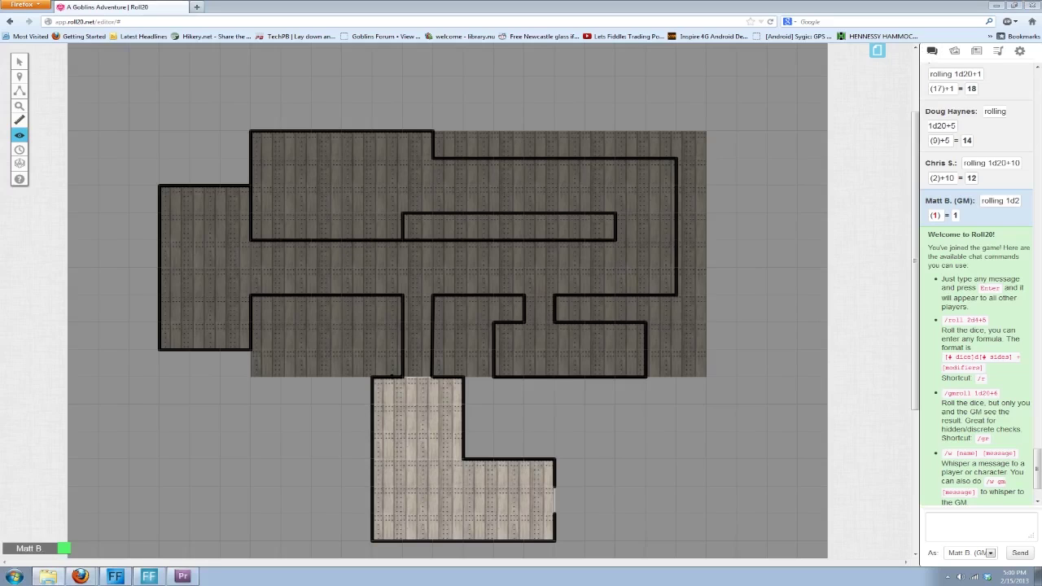
Step: Search the art library for "Door" within the maps, tiles and textures category
{"action": "left_click_drag", "start_coordinate": [913, 163], "coordinate": [826, 183]}
{"action": "left_click_drag", "start_coordinate": [913, 161], "coordinate": [914, 140]}
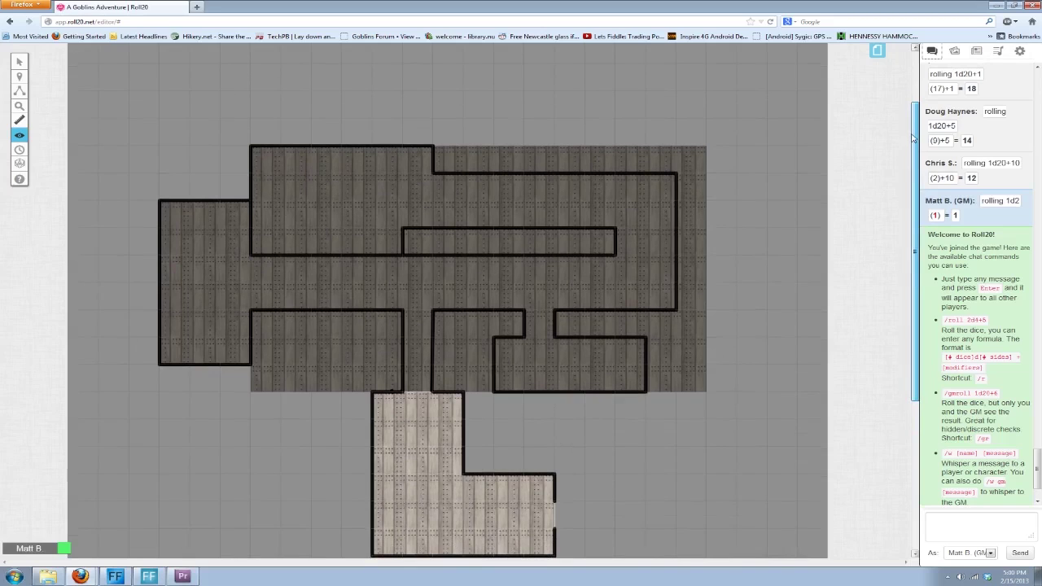
{"action": "left_click", "coordinate": [954, 52]}
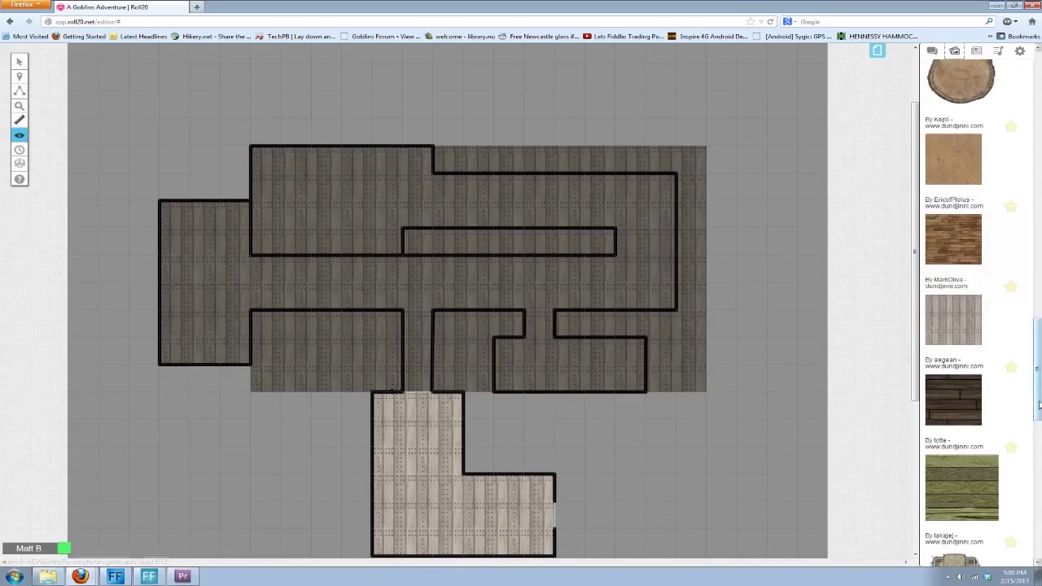
{"action": "left_click", "coordinate": [977, 75]}
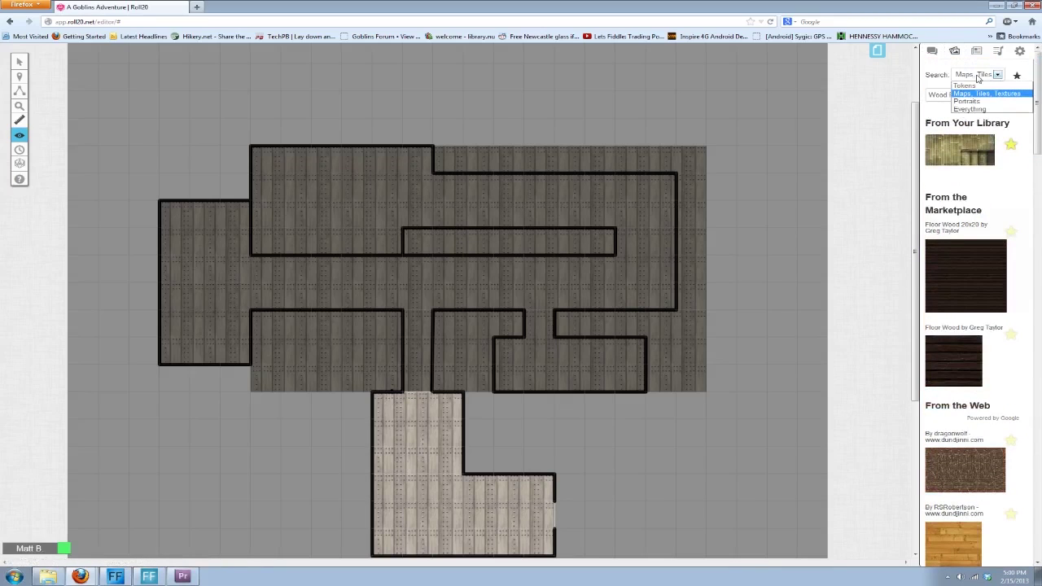
{"action": "left_click", "coordinate": [977, 95]}
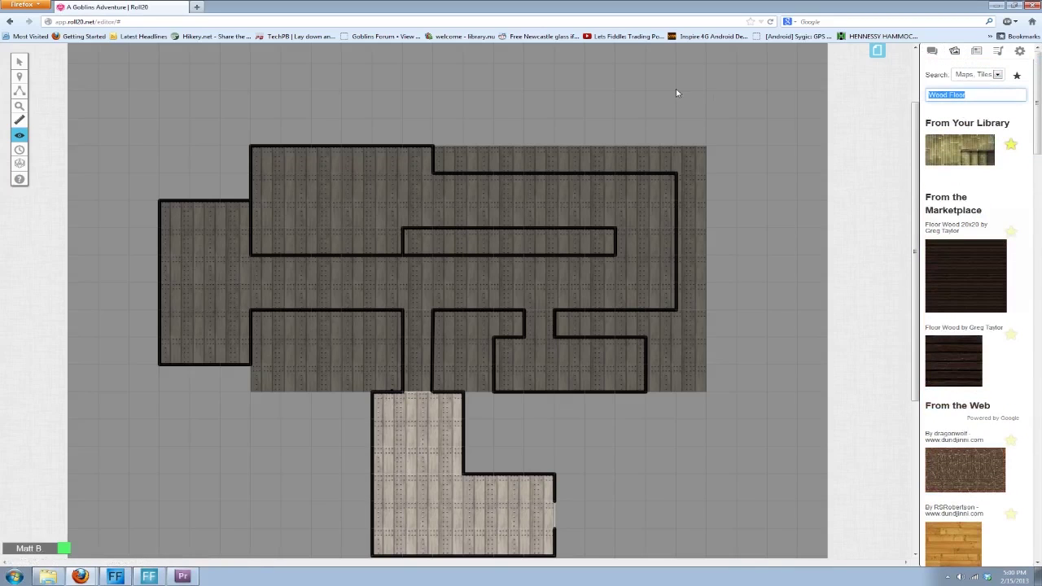
{"action": "key", "text": "BackSpace"}
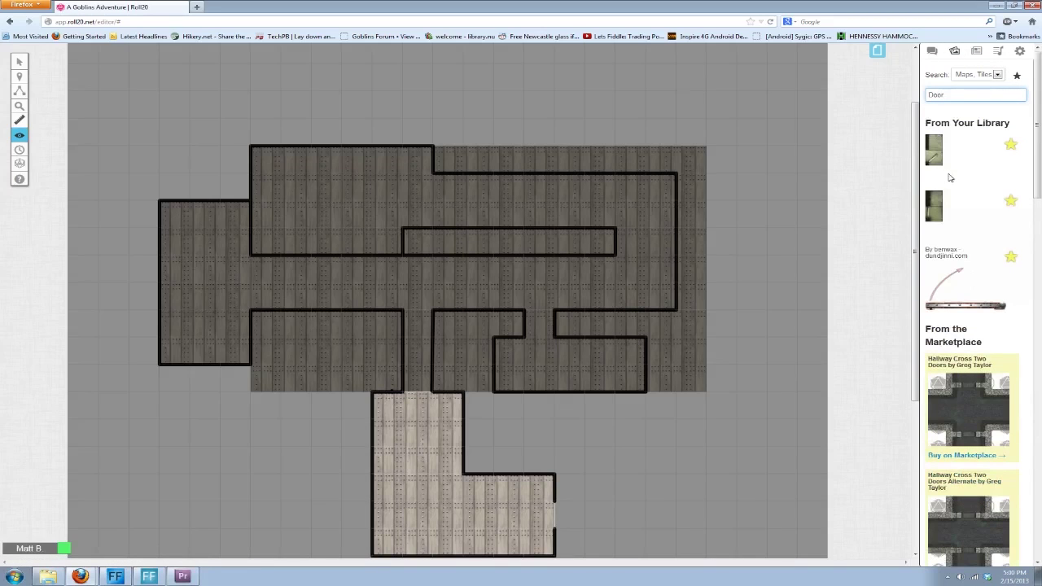
Step: Browse the door results and place the narrow top-down wooden door across the lower room's east opening
{"action": "scroll", "coordinate": [933, 159], "scroll_direction": "down", "scroll_amount": 4}
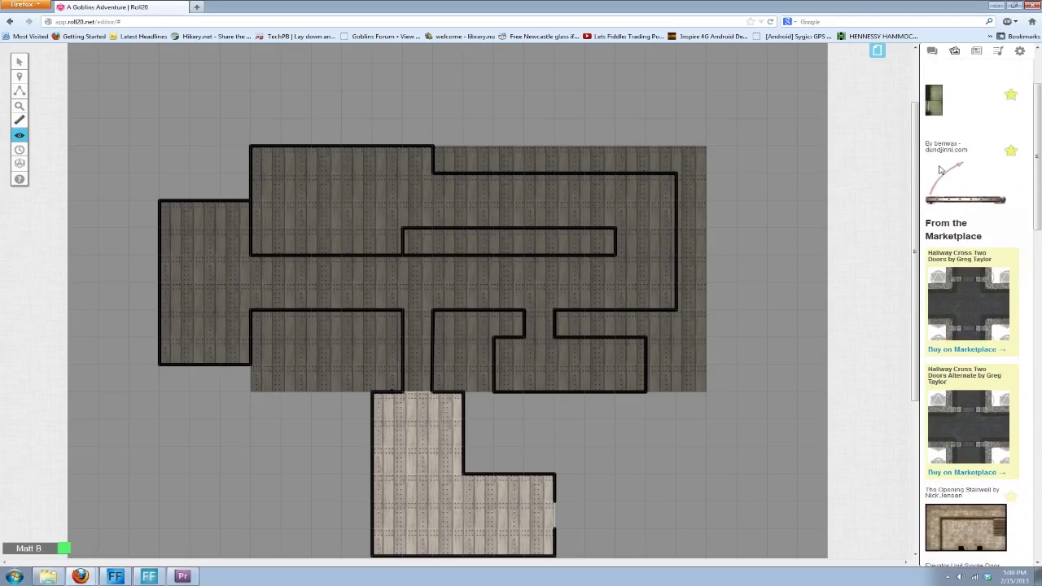
{"action": "scroll", "coordinate": [941, 168], "scroll_direction": "down", "scroll_amount": 20}
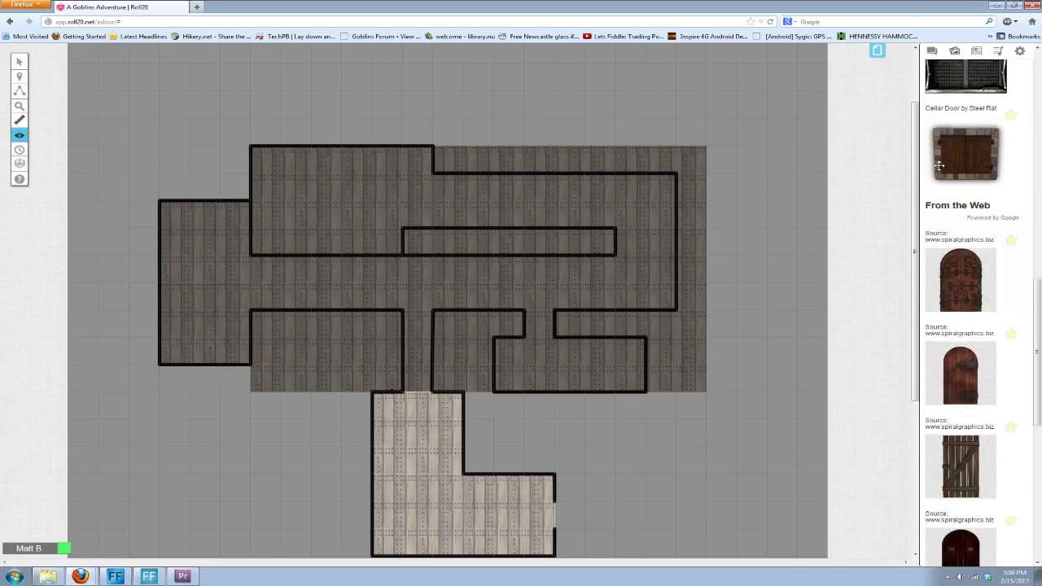
{"action": "scroll", "coordinate": [939, 166], "scroll_direction": "down", "scroll_amount": 15}
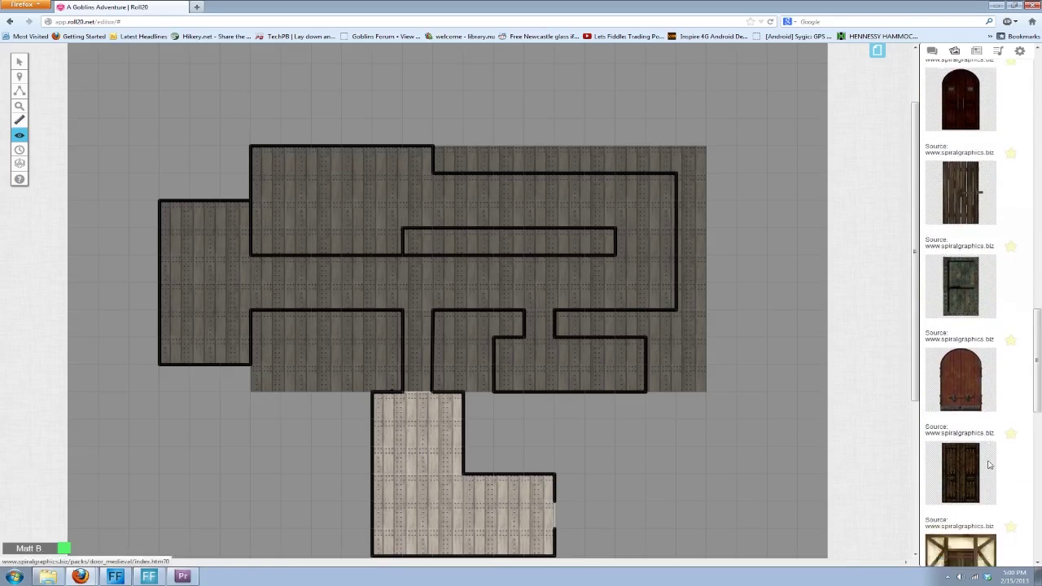
{"action": "scroll", "coordinate": [982, 453], "scroll_direction": "down", "scroll_amount": 12}
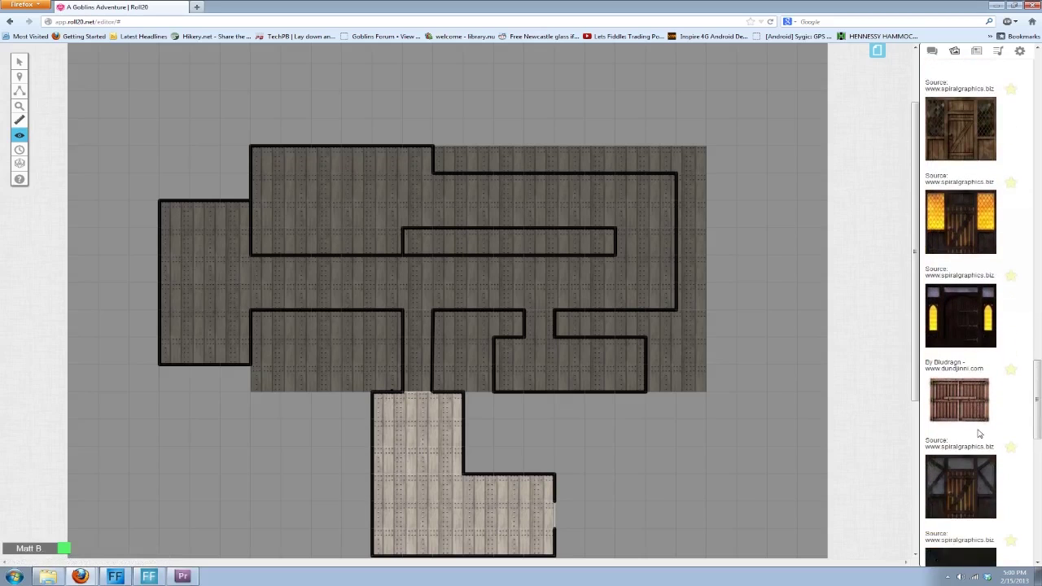
{"action": "scroll", "coordinate": [978, 440], "scroll_direction": "down", "scroll_amount": 10}
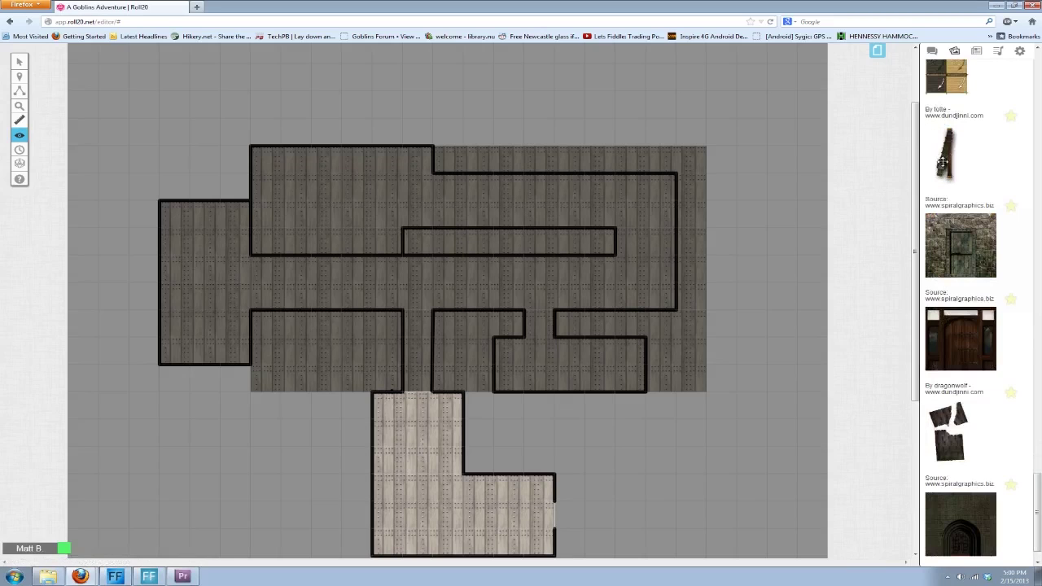
{"action": "scroll", "coordinate": [945, 158], "scroll_direction": "down", "scroll_amount": 10}
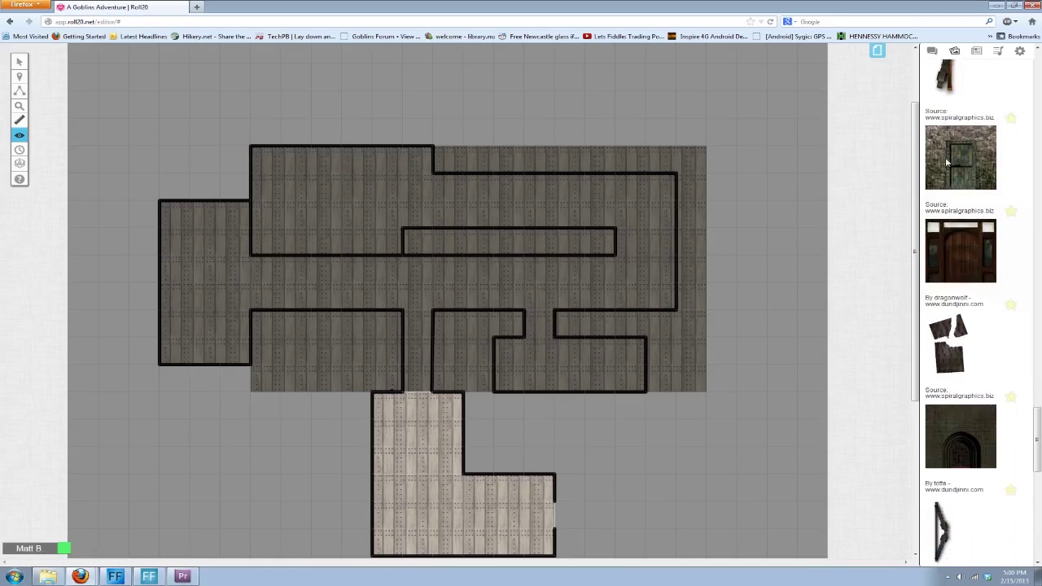
{"action": "scroll", "coordinate": [944, 310], "scroll_direction": "down", "scroll_amount": 8}
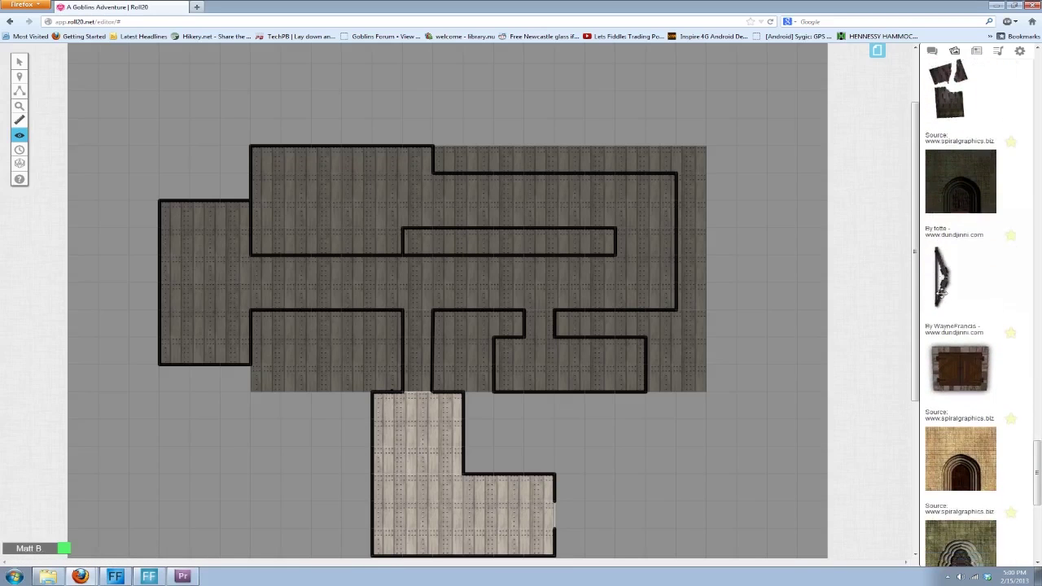
{"action": "scroll", "coordinate": [972, 332], "scroll_direction": "down", "scroll_amount": 5}
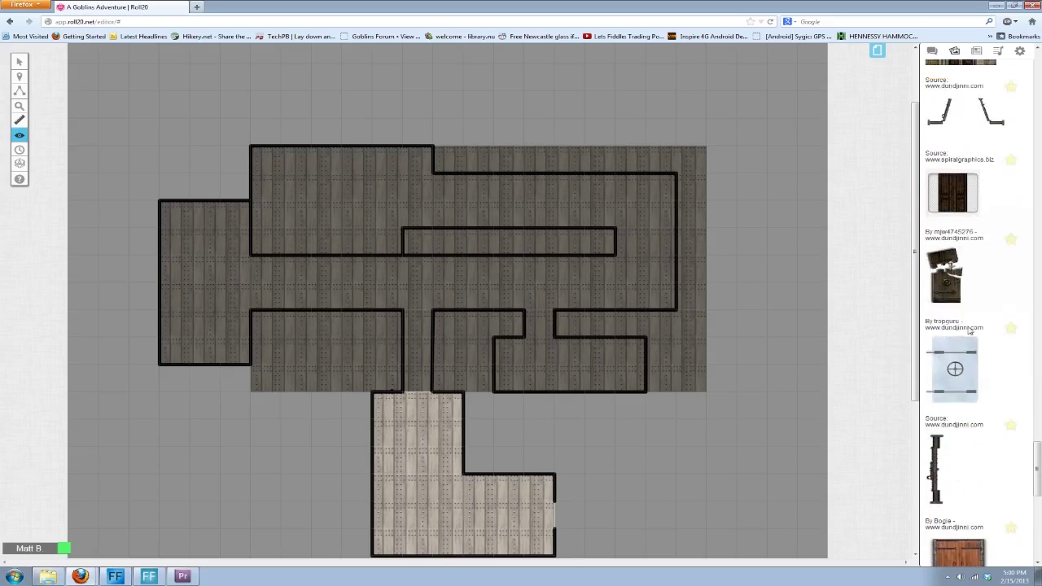
{"action": "scroll", "coordinate": [945, 389], "scroll_direction": "down", "scroll_amount": 5}
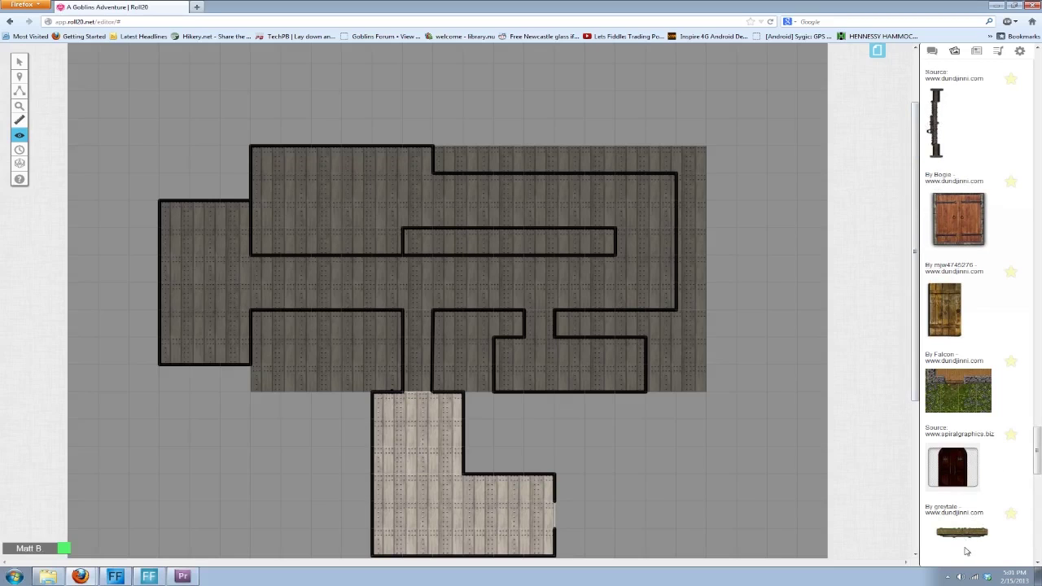
{"action": "left_click_drag", "start_coordinate": [967, 534], "coordinate": [437, 473]}
{"action": "scroll", "coordinate": [454, 462], "scroll_direction": "down", "scroll_amount": 2}
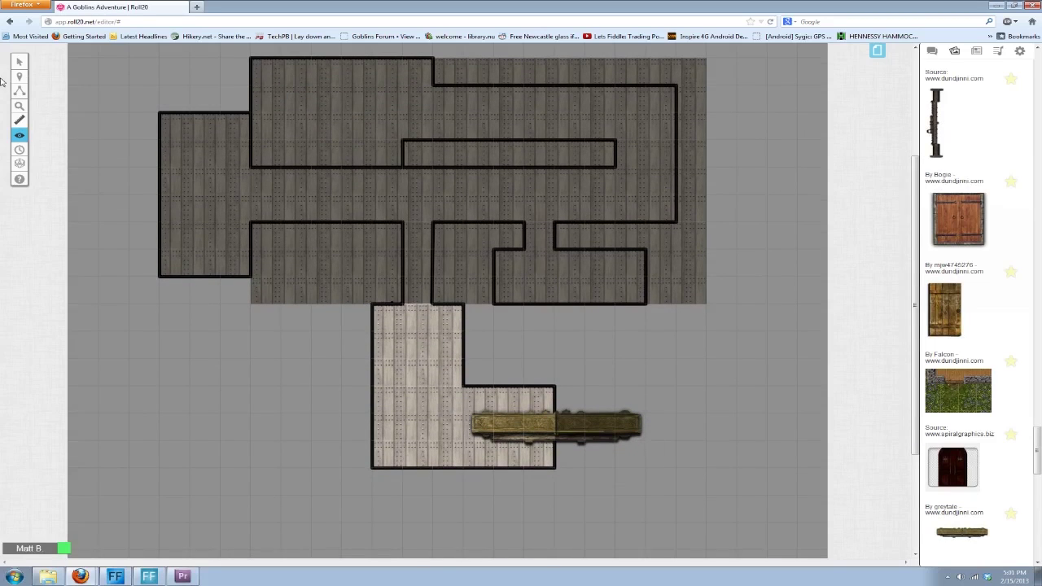
Step: Hide a rectangular area just outside the lower room's east wall with fog of war, and return to selecting objects
{"action": "mouse_move", "coordinate": [19, 135]}
{"action": "left_click", "coordinate": [58, 144]}
{"action": "left_click_drag", "start_coordinate": [631, 453], "coordinate": [557, 400]}
{"action": "mouse_move", "coordinate": [20, 62]}
{"action": "left_click", "coordinate": [67, 57]}
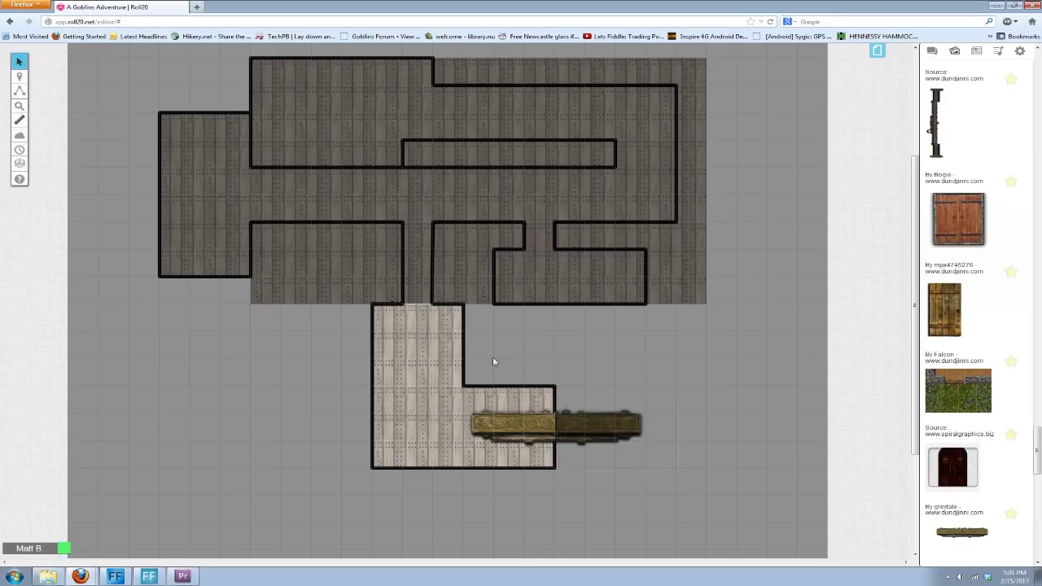
Step: Shrink the wooden door to the doorway's size, rotate it vertical and align it in the lower room's east opening
{"action": "left_click_drag", "start_coordinate": [606, 416], "coordinate": [681, 435]}
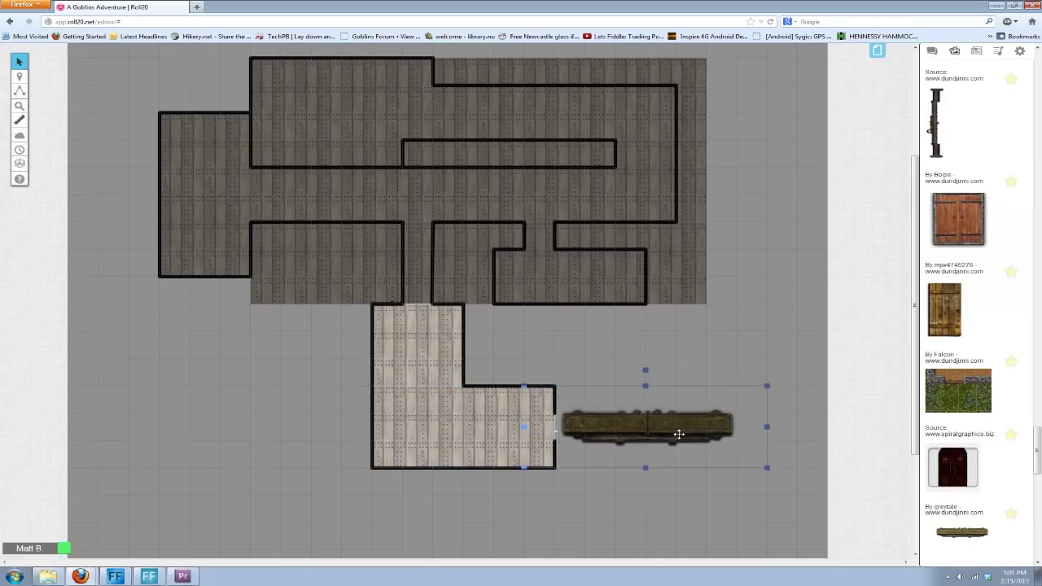
{"action": "left_click_drag", "start_coordinate": [765, 467], "coordinate": [563, 437]}
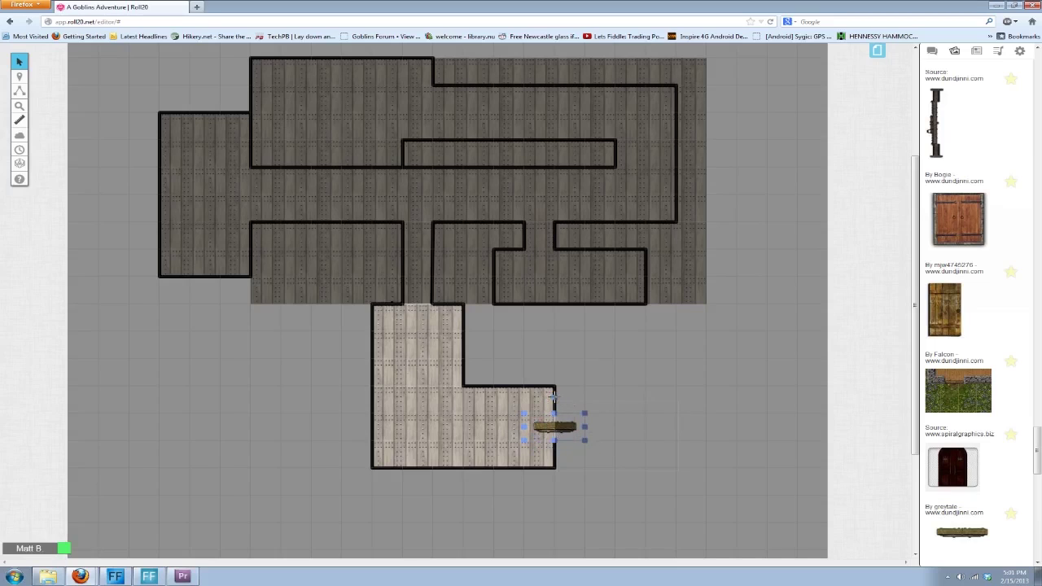
{"action": "left_click_drag", "start_coordinate": [555, 398], "coordinate": [497, 427]}
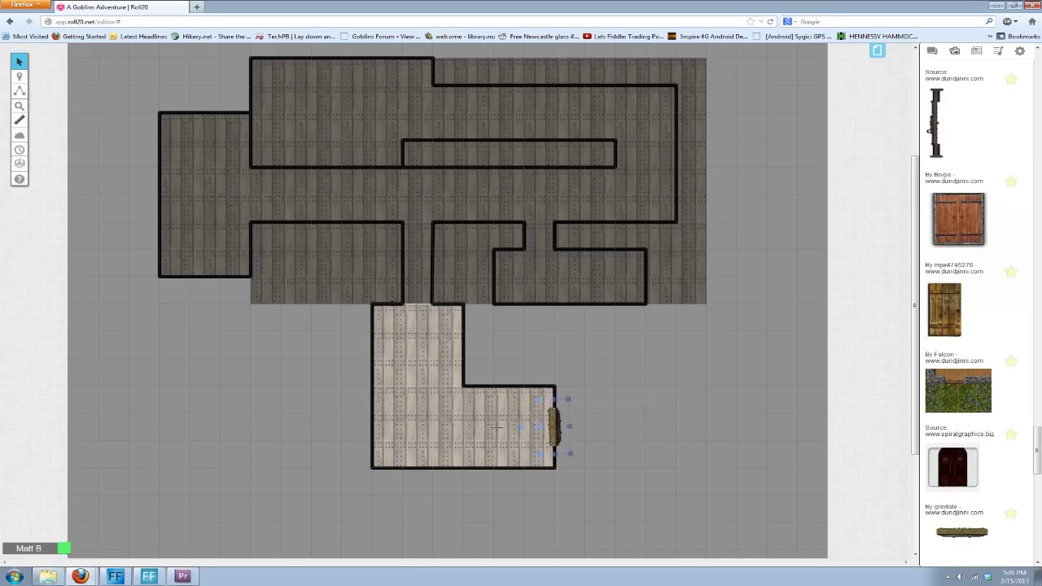
{"action": "left_click", "coordinate": [666, 418]}
{"action": "left_click_drag", "start_coordinate": [561, 434], "coordinate": [553, 432]}
Step: Bring the wooden door in the east opening to the front
{"action": "left_click", "coordinate": [531, 385]}
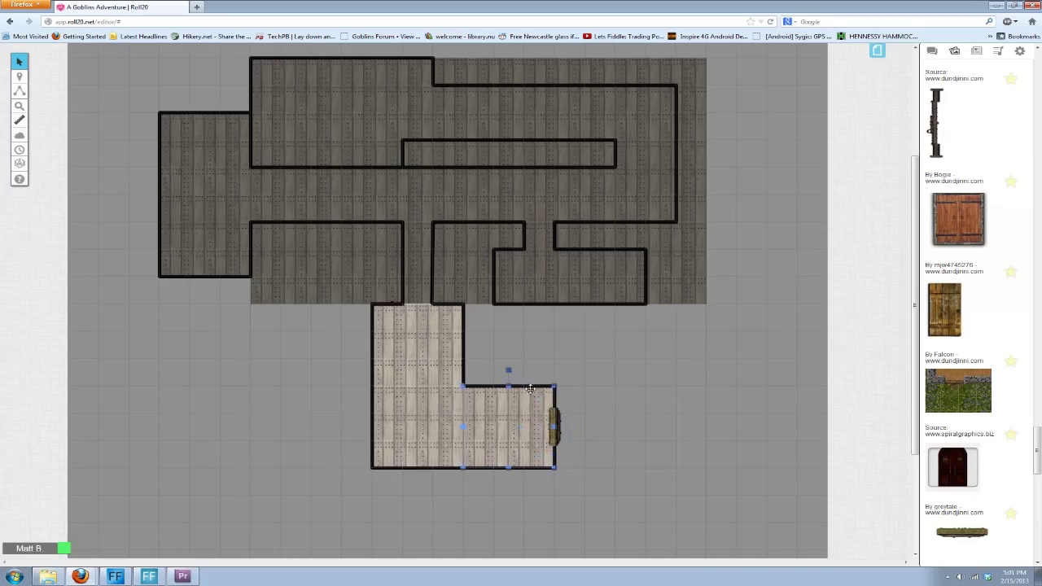
{"action": "left_click", "coordinate": [486, 398]}
{"action": "left_click", "coordinate": [598, 425]}
{"action": "left_click", "coordinate": [559, 421]}
{"action": "right_click", "coordinate": [561, 425]}
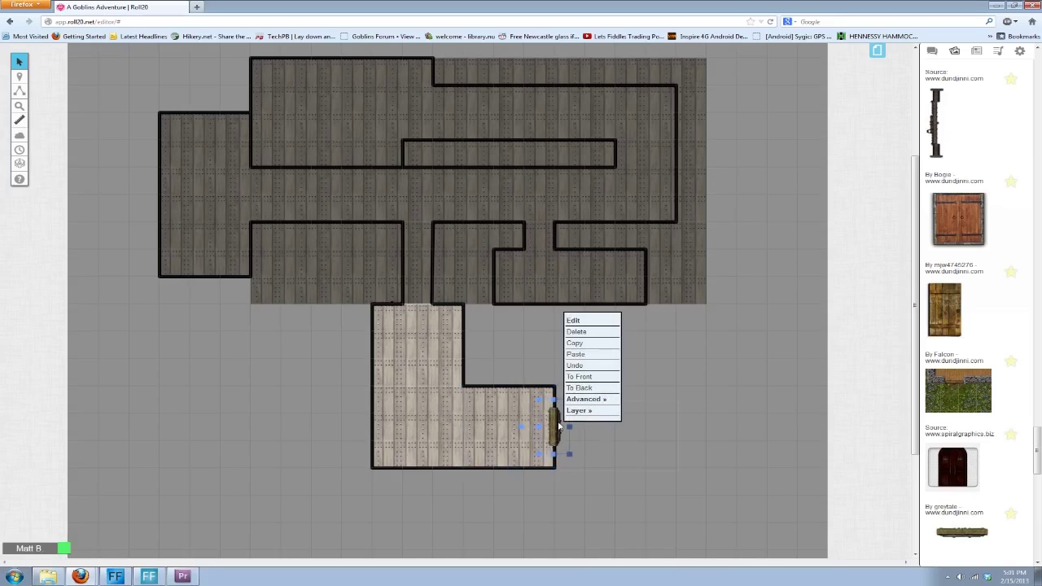
{"action": "left_click", "coordinate": [582, 382]}
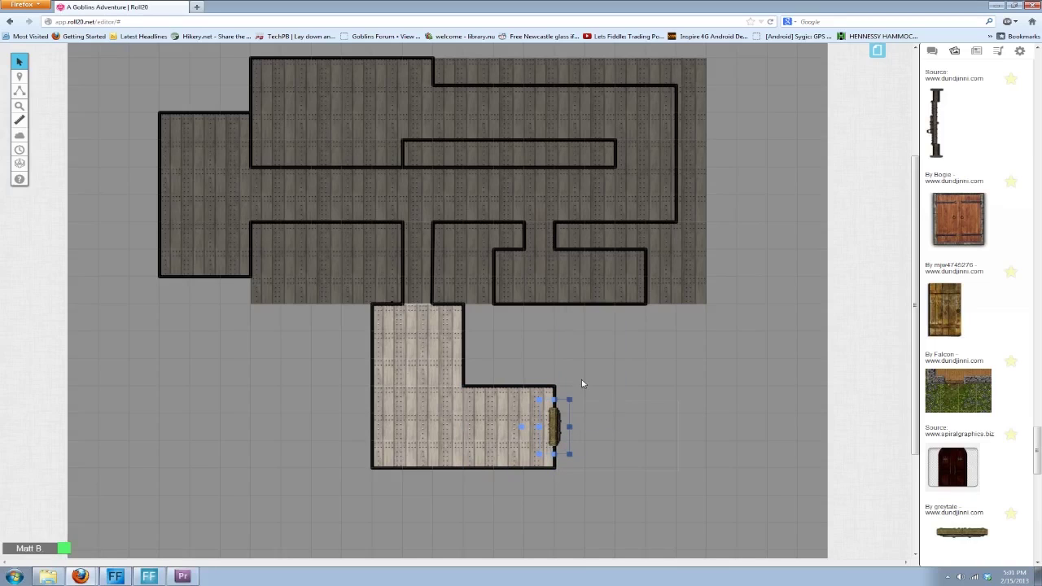
{"action": "left_click", "coordinate": [640, 437]}
Step: Reveal the fog of war over the outer half of the door in the east opening
{"action": "left_click", "coordinate": [553, 425]}
{"action": "mouse_move", "coordinate": [20, 135]}
{"action": "left_click", "coordinate": [62, 133]}
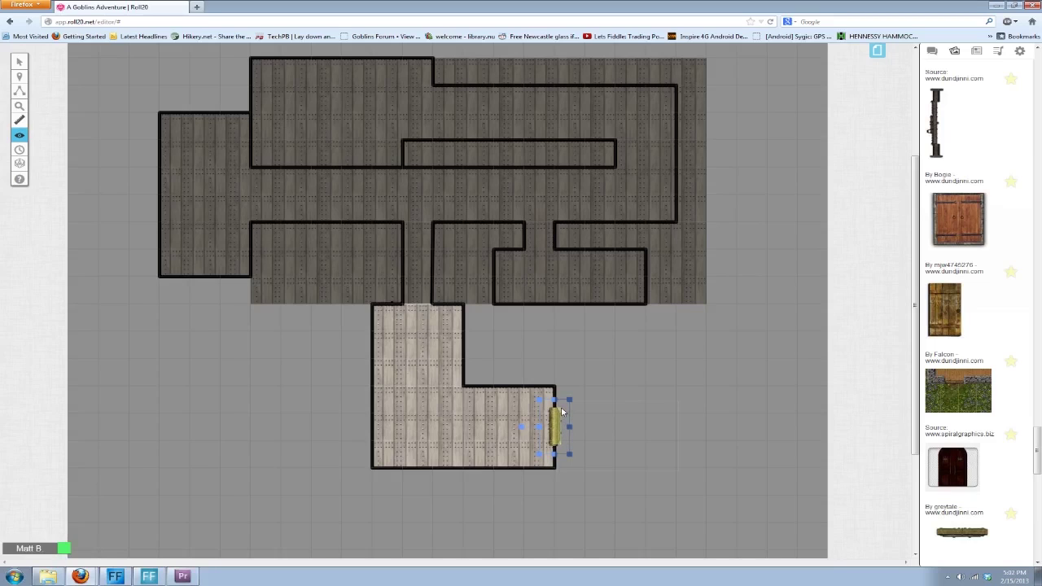
Step: Raise the current page's GM Opacity to its maximum in the page settings
{"action": "left_click", "coordinate": [877, 50]}
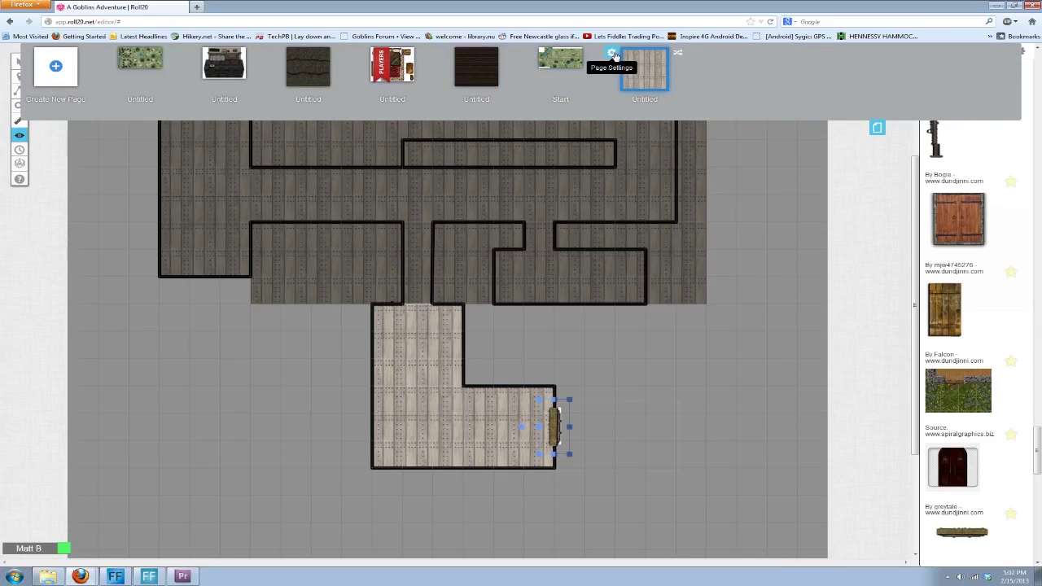
{"action": "left_click", "coordinate": [613, 54]}
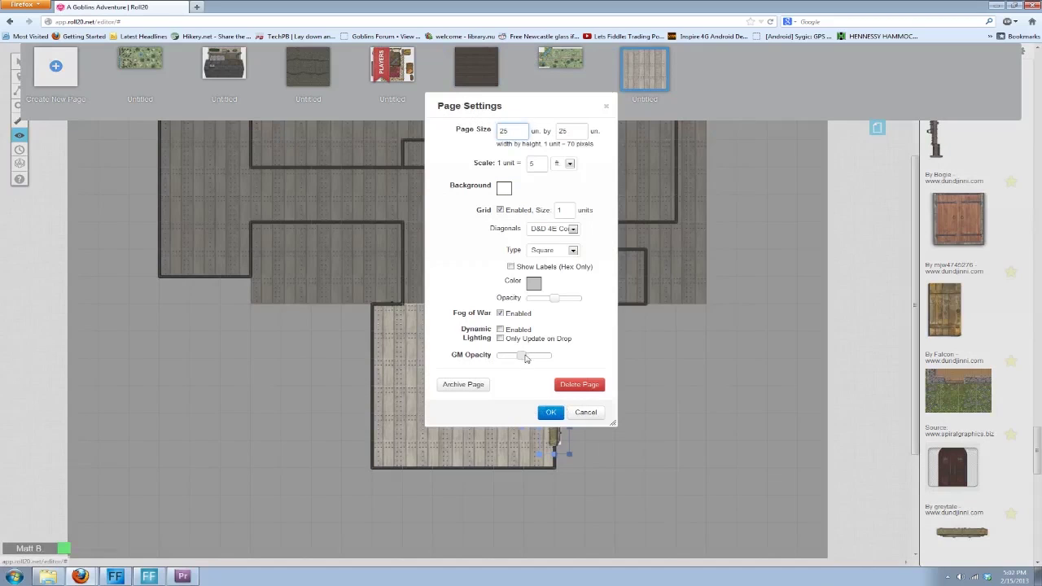
{"action": "left_click", "coordinate": [550, 412]}
{"action": "scroll", "coordinate": [612, 437], "scroll_direction": "down", "scroll_amount": 2}
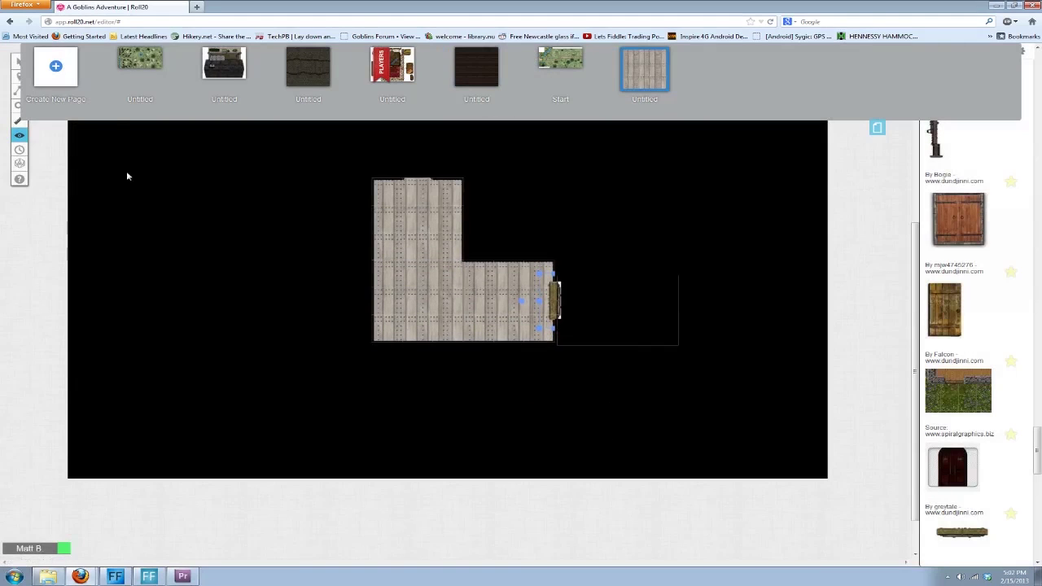
{"action": "left_click", "coordinate": [874, 129]}
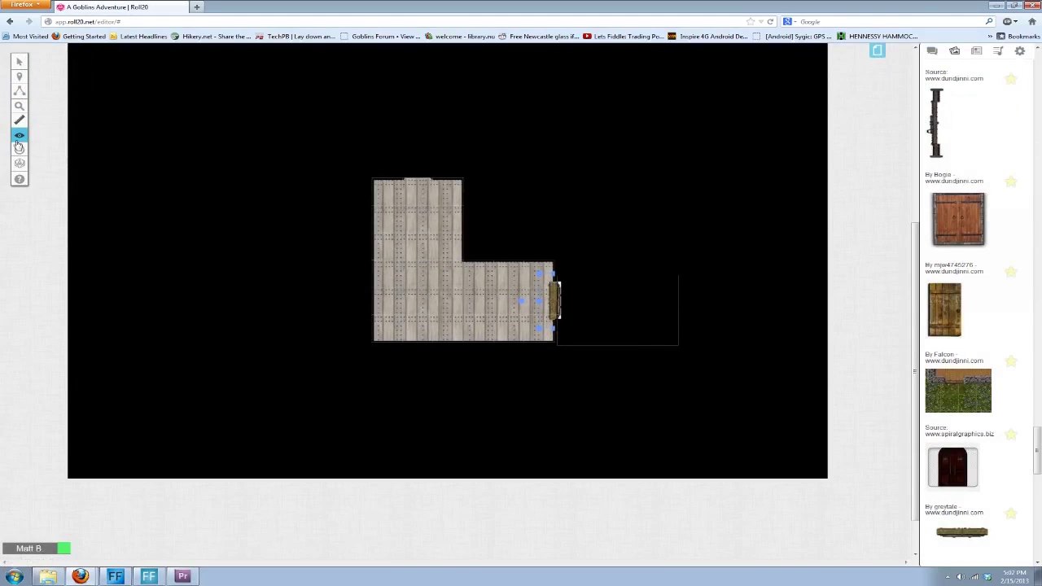
Step: Zoom in on the lower room and examine how the door meets the fully opaque fog
{"action": "left_click", "coordinate": [61, 103]}
{"action": "left_click", "coordinate": [51, 190]}
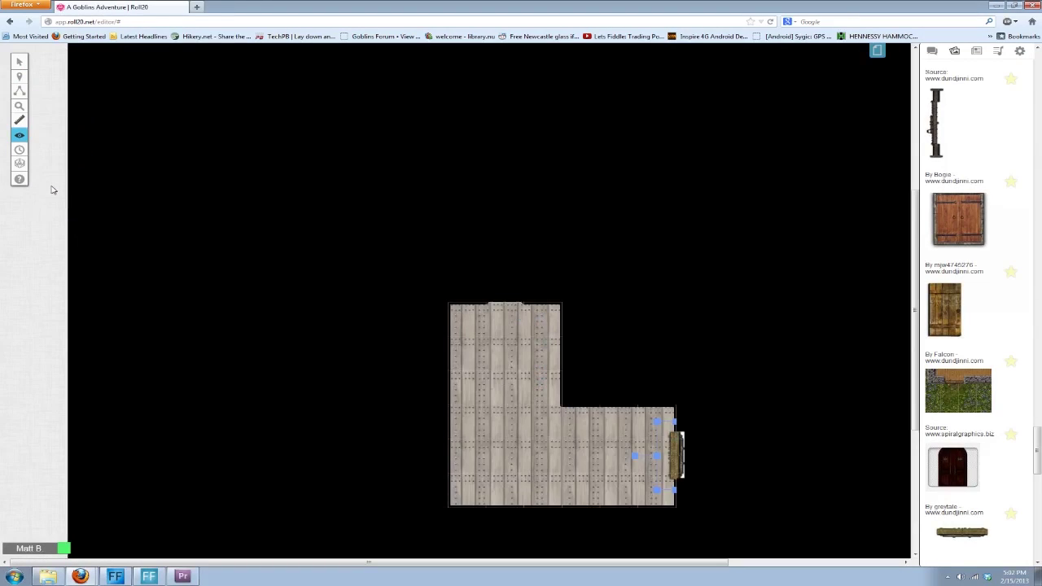
{"action": "scroll", "coordinate": [570, 468], "scroll_direction": "down", "scroll_amount": 2}
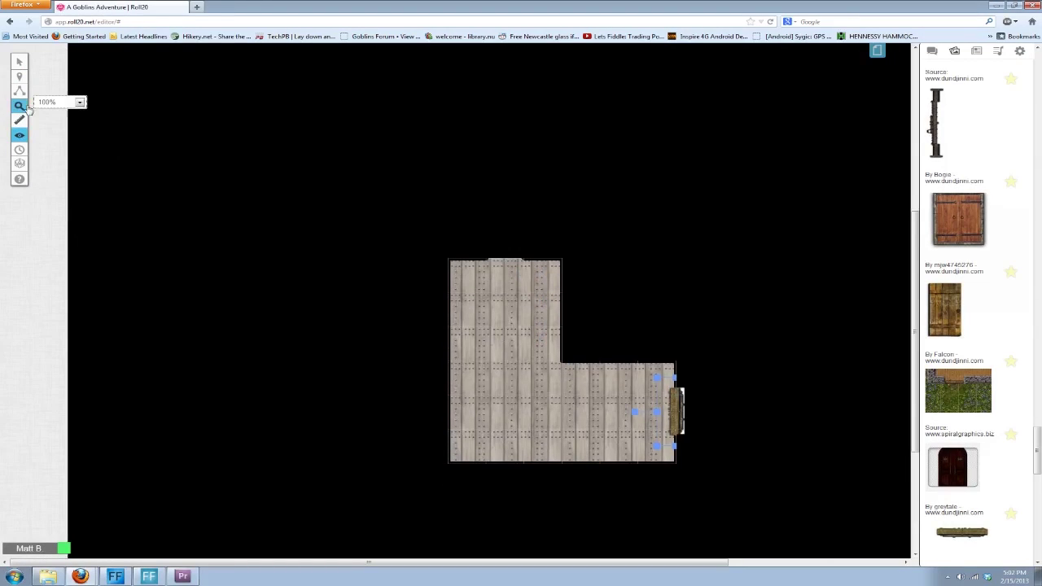
{"action": "left_click", "coordinate": [51, 109]}
{"action": "left_click", "coordinate": [65, 222]}
{"action": "scroll", "coordinate": [733, 439], "scroll_direction": "down", "scroll_amount": 12}
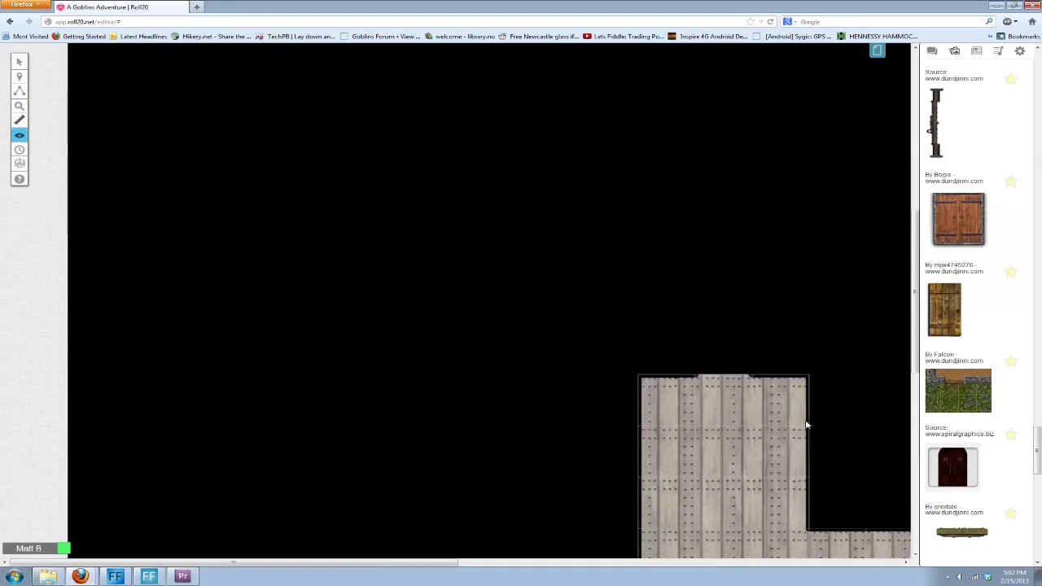
{"action": "left_click_drag", "start_coordinate": [437, 565], "coordinate": [621, 565]}
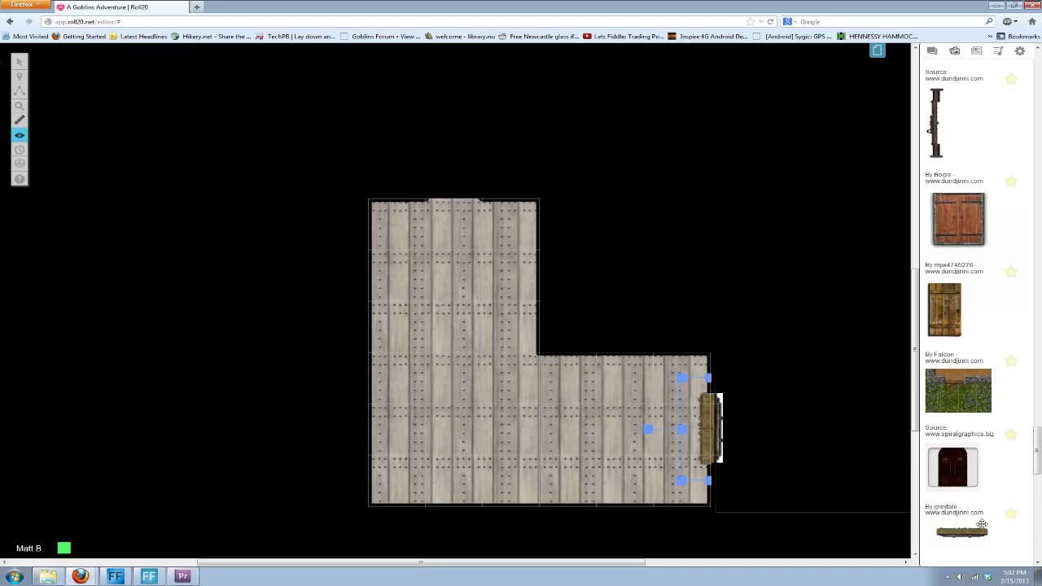
Step: Lower the current page's GM Opacity to a light level in the page settings
{"action": "left_click", "coordinate": [875, 51]}
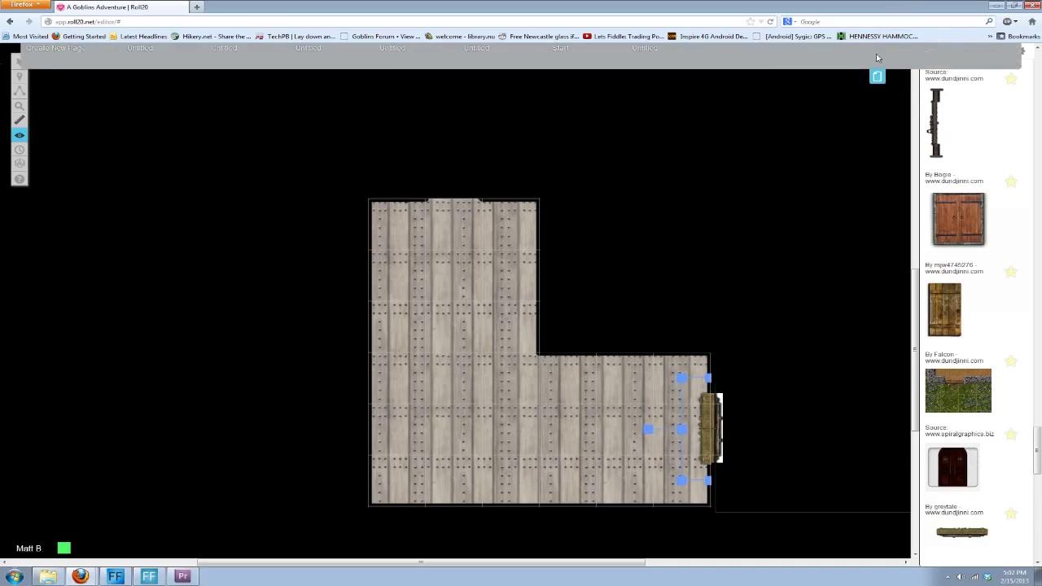
{"action": "left_click", "coordinate": [616, 63]}
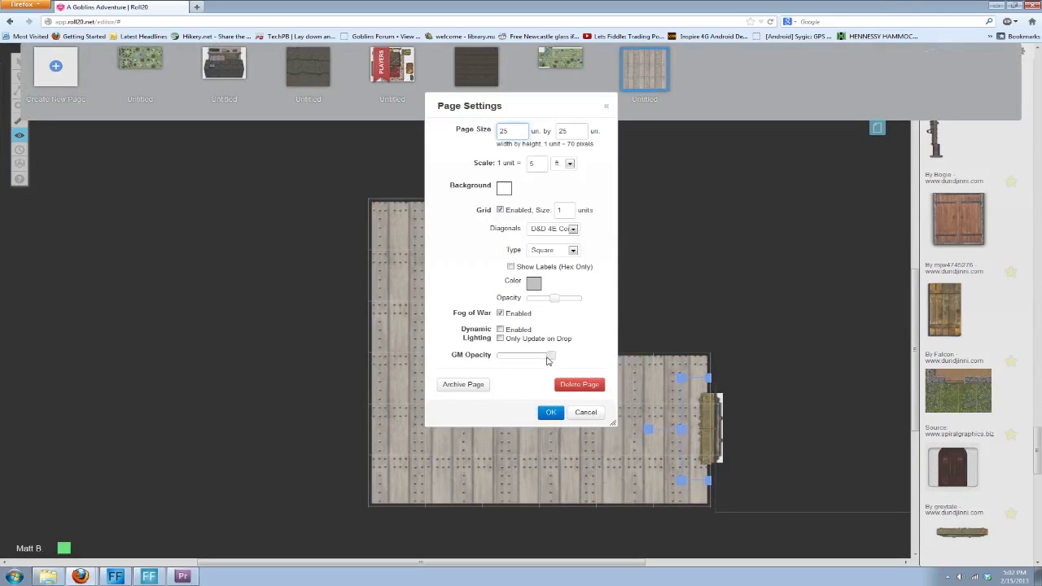
{"action": "left_click", "coordinate": [552, 414]}
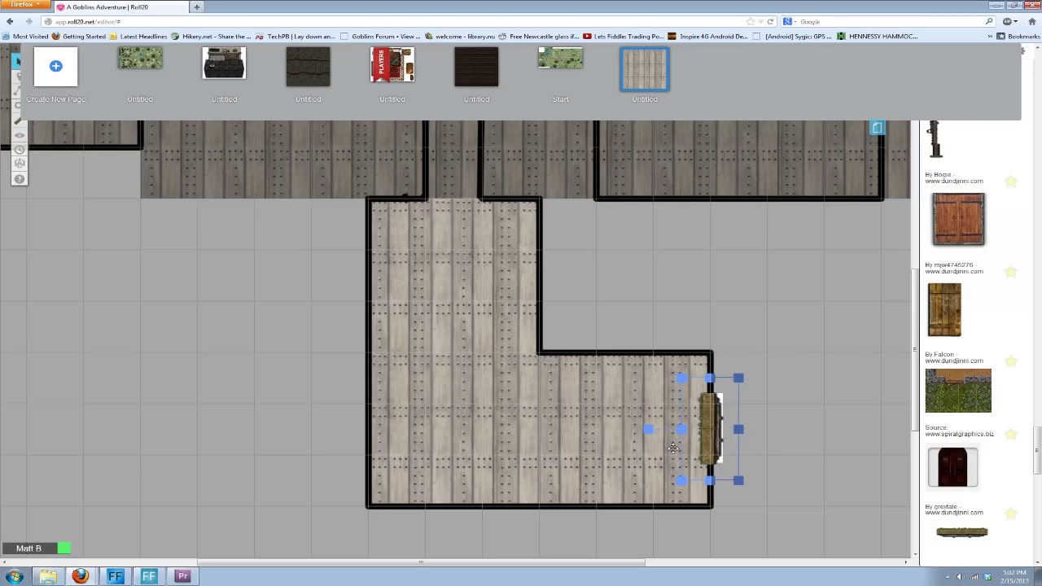
{"action": "scroll", "coordinate": [828, 438], "scroll_direction": "down", "scroll_amount": 1}
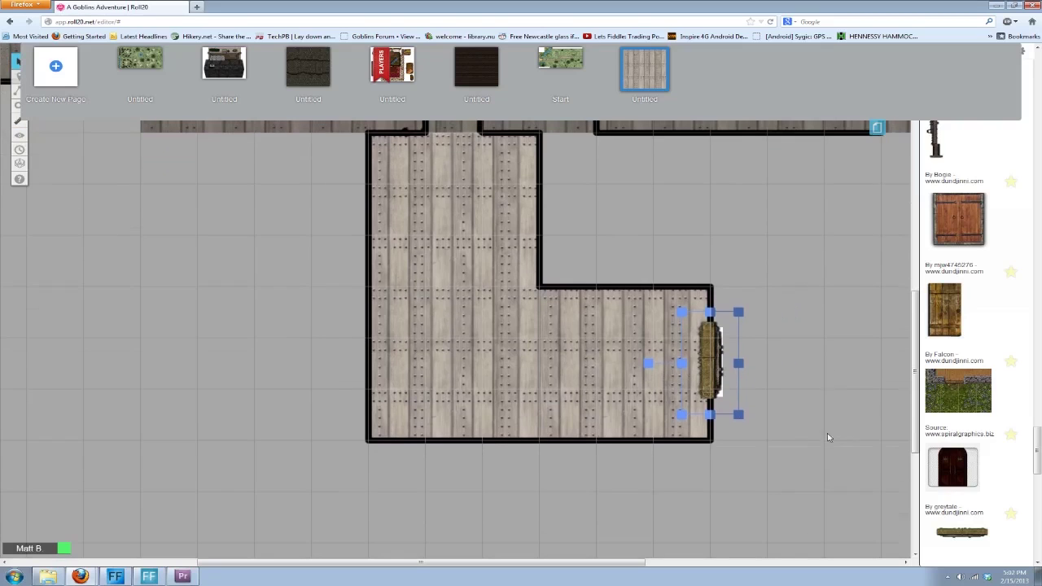
Step: Try moving the door from the east opening into the upper part of the room, and put it back
{"action": "left_click", "coordinate": [702, 334]}
{"action": "left_click", "coordinate": [708, 336]}
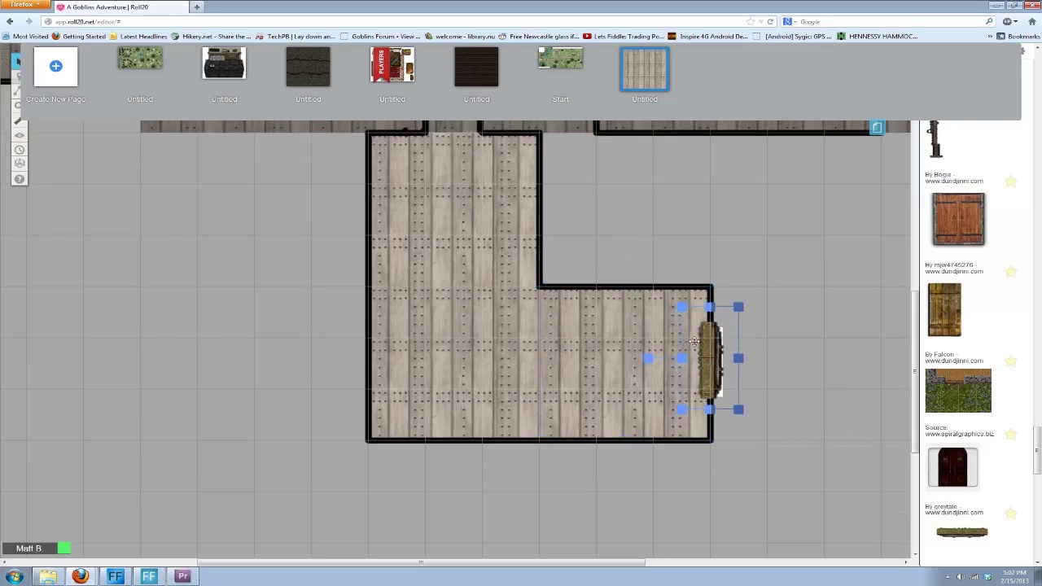
{"action": "left_click_drag", "start_coordinate": [693, 341], "coordinate": [464, 205]}
{"action": "scroll", "coordinate": [625, 442], "scroll_direction": "up", "scroll_amount": 2}
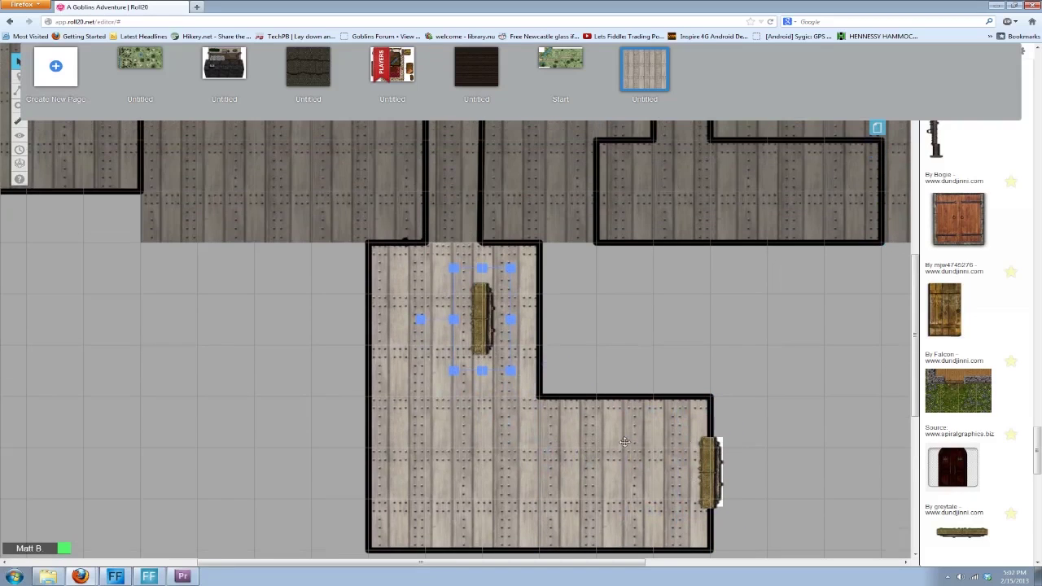
{"action": "left_click_drag", "start_coordinate": [476, 303], "coordinate": [701, 454]}
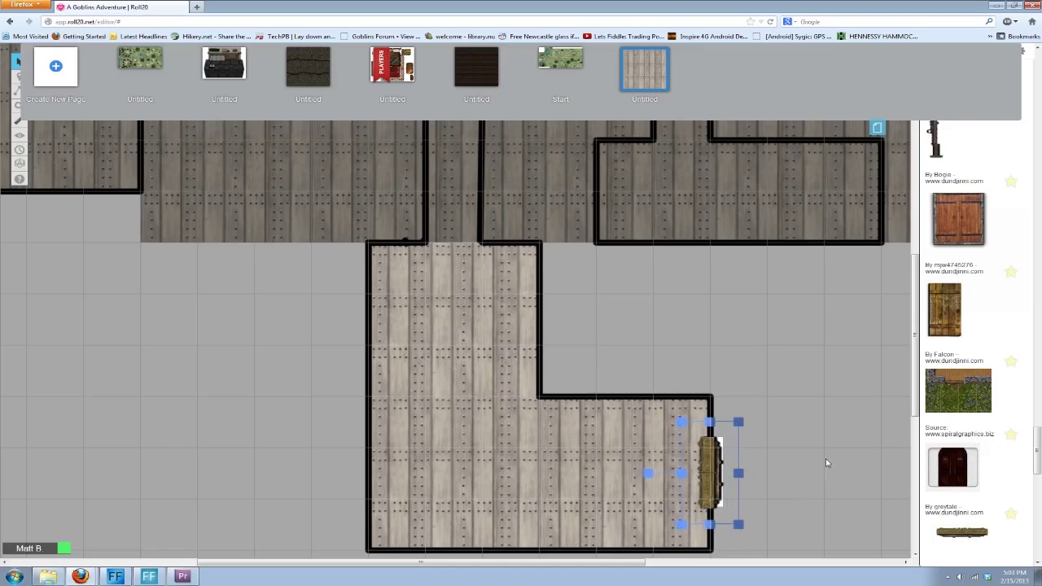
{"action": "left_click", "coordinate": [802, 458]}
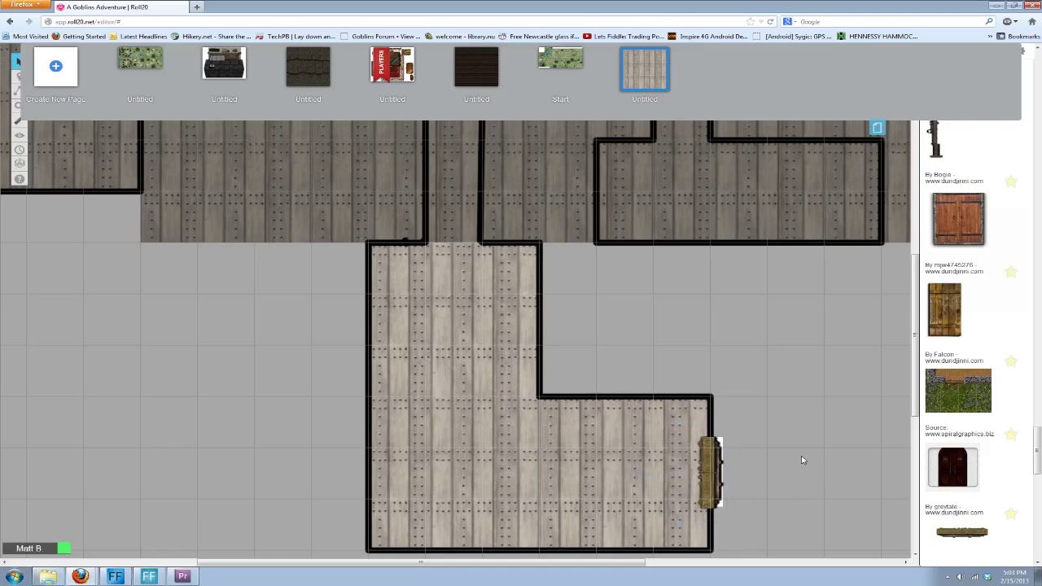
Step: Paste a copy of the east door and rotate it horizontally in the upper part of the room
{"action": "left_click", "coordinate": [727, 476]}
{"action": "key", "text": "ctrl+c"}
{"action": "key", "text": "ctrl+v"}
{"action": "left_click_drag", "start_coordinate": [600, 431], "coordinate": [424, 214]}
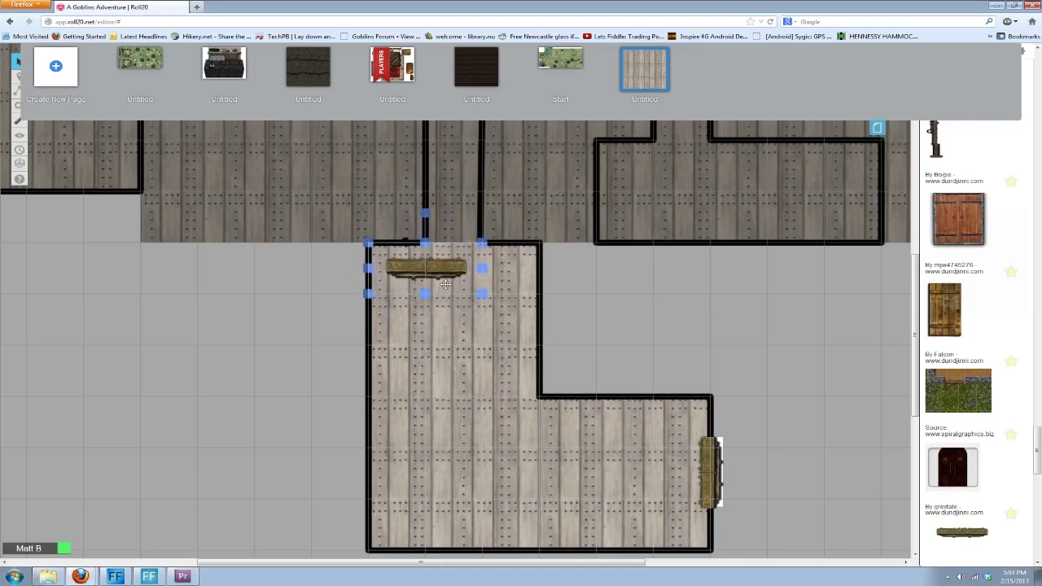
{"action": "left_click_drag", "start_coordinate": [445, 284], "coordinate": [458, 250]}
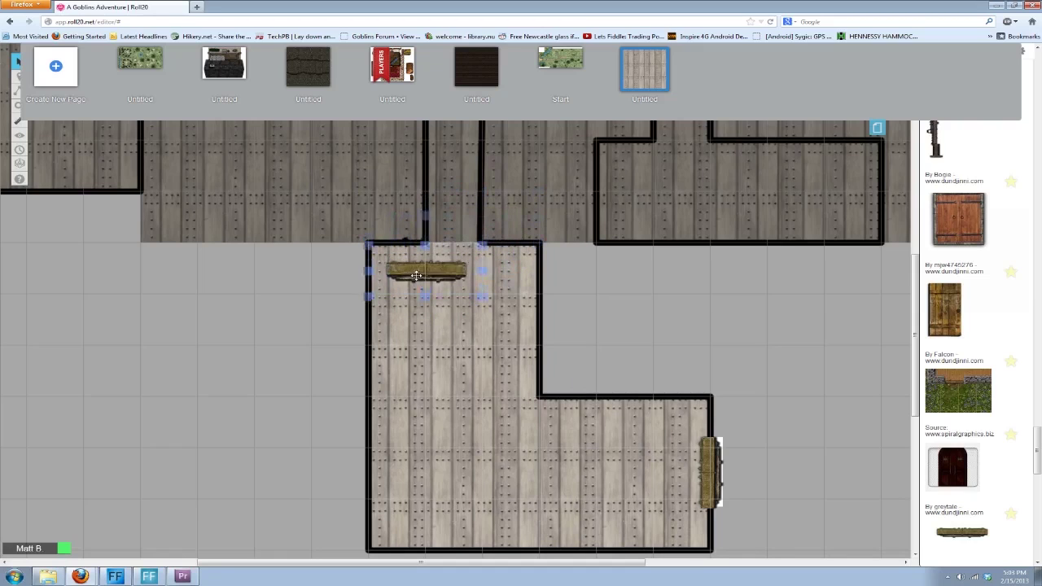
{"action": "left_click_drag", "start_coordinate": [416, 275], "coordinate": [430, 322]}
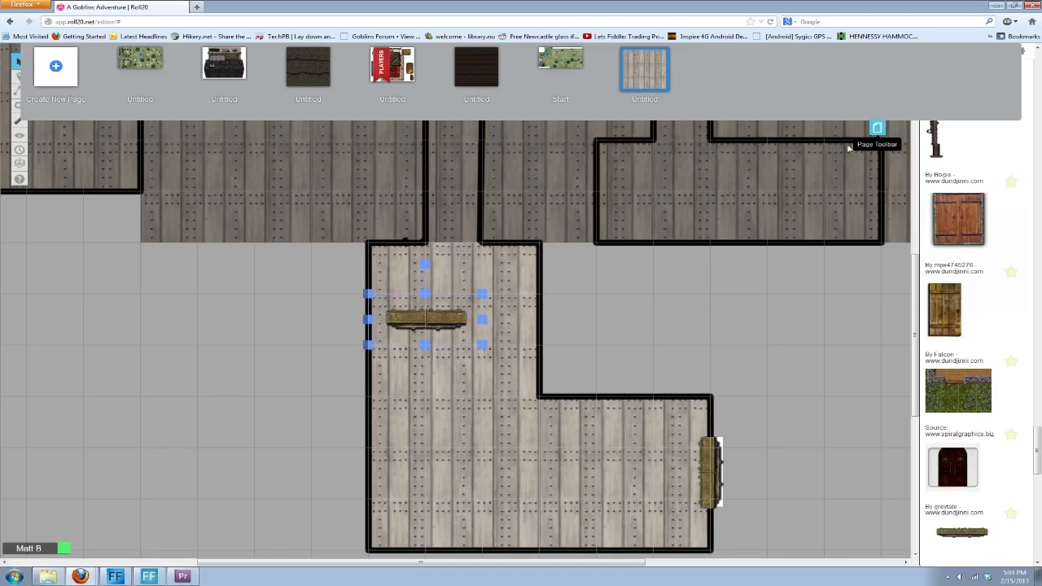
Step: Set the copied door as a drawing and place it across the room's north opening
{"action": "right_click", "coordinate": [458, 328]}
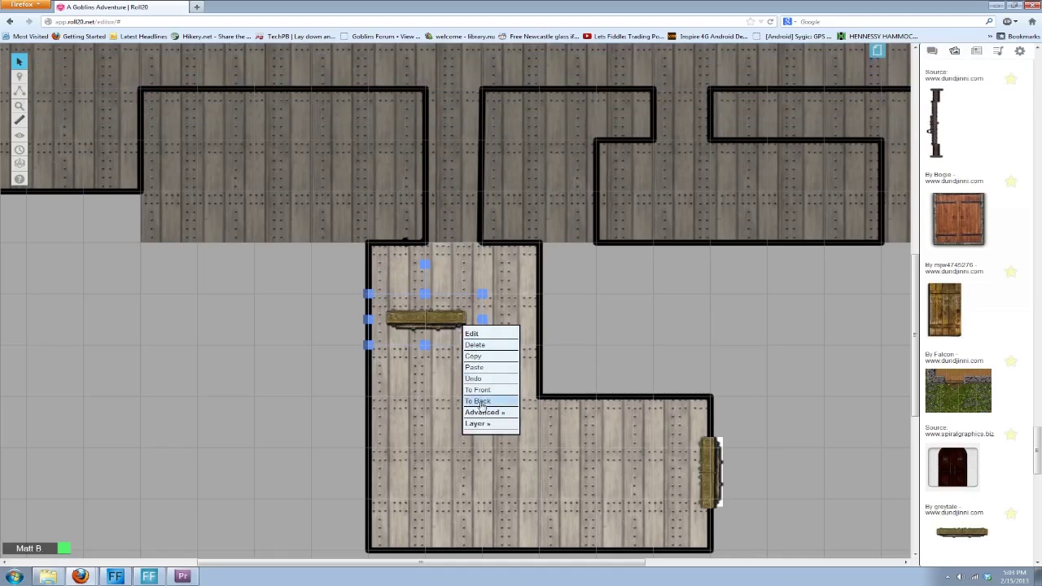
{"action": "mouse_move", "coordinate": [480, 415]}
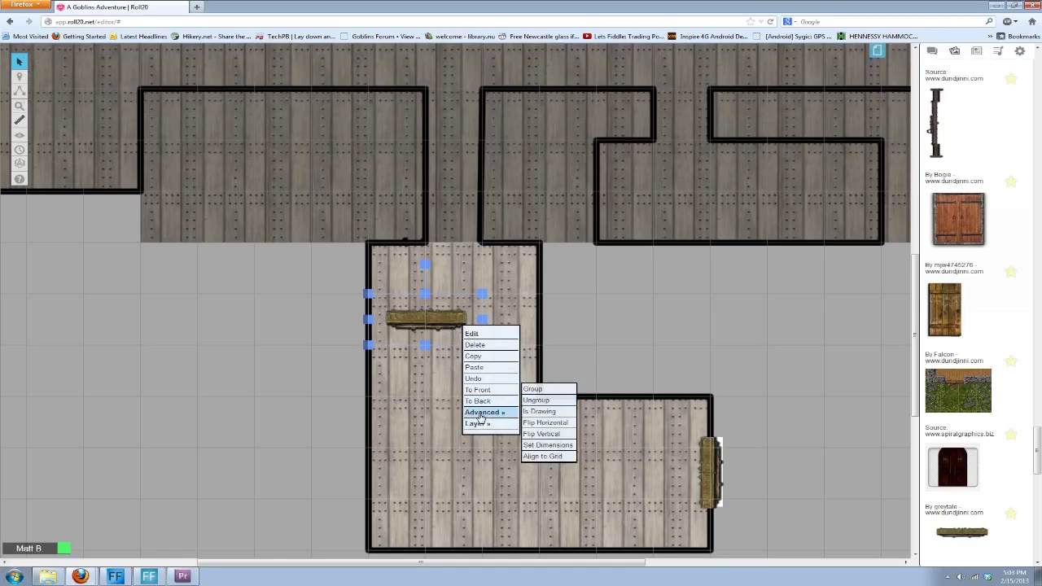
{"action": "left_click", "coordinate": [541, 412]}
{"action": "mouse_move", "coordinate": [426, 317]}
{"action": "left_mouse_down"}
{"action": "mouse_move", "coordinate": [460, 279]}
{"action": "mouse_move", "coordinate": [419, 278]}
{"action": "mouse_move", "coordinate": [511, 272]}
{"action": "mouse_move", "coordinate": [462, 276]}
{"action": "mouse_move", "coordinate": [407, 356]}
{"action": "mouse_move", "coordinate": [413, 281]}
{"action": "mouse_move", "coordinate": [468, 245]}
{"action": "left_mouse_up"}
{"action": "left_click", "coordinate": [449, 300]}
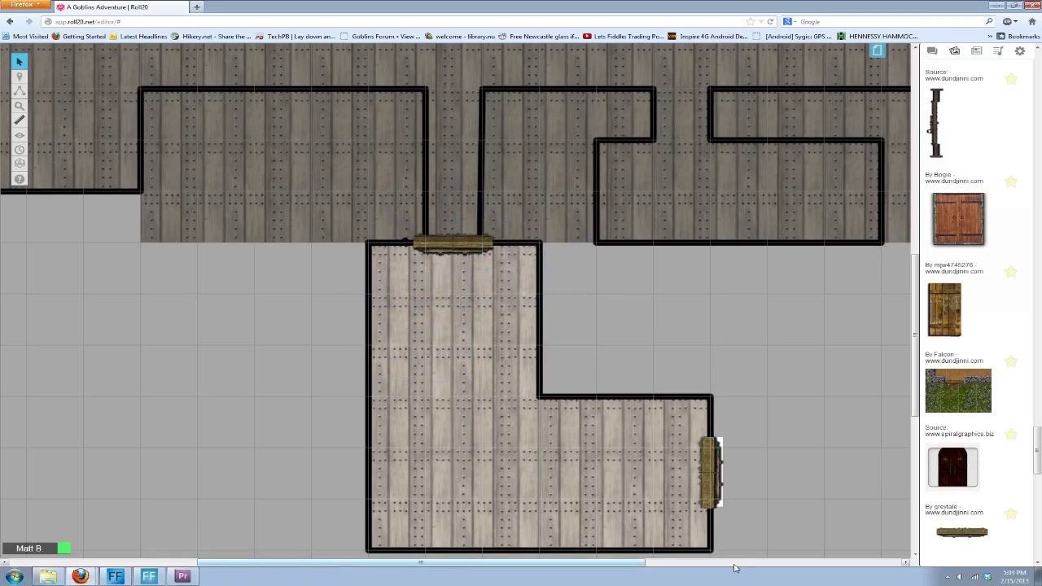
Step: Search the maps and tiles art library for "Rug"
{"action": "scroll", "coordinate": [860, 493], "scroll_direction": "up", "scroll_amount": 3}
{"action": "scroll", "coordinate": [847, 493], "scroll_direction": "down", "scroll_amount": 4}
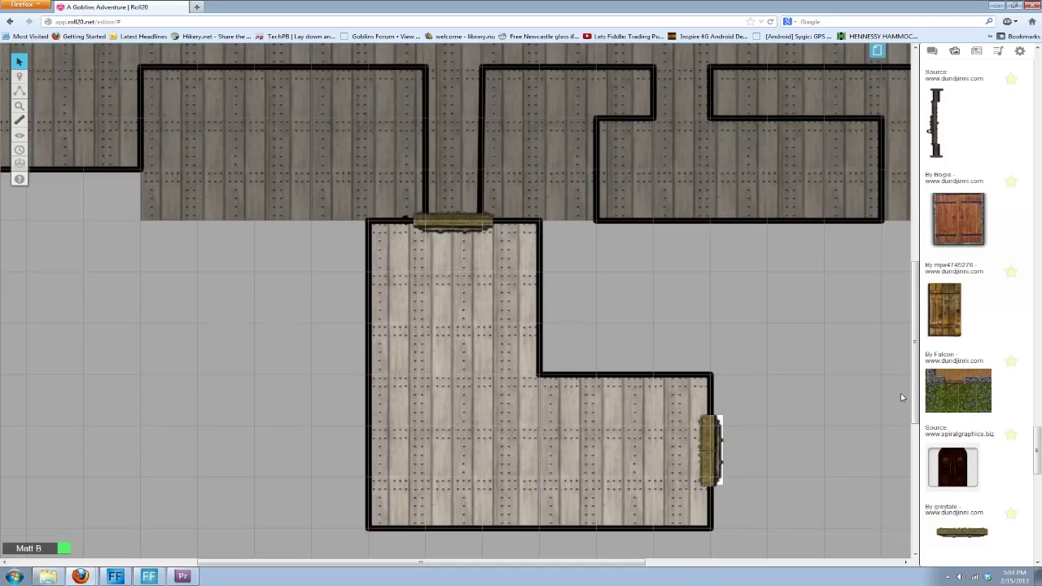
{"action": "scroll", "coordinate": [977, 245], "scroll_direction": "up", "scroll_amount": 10}
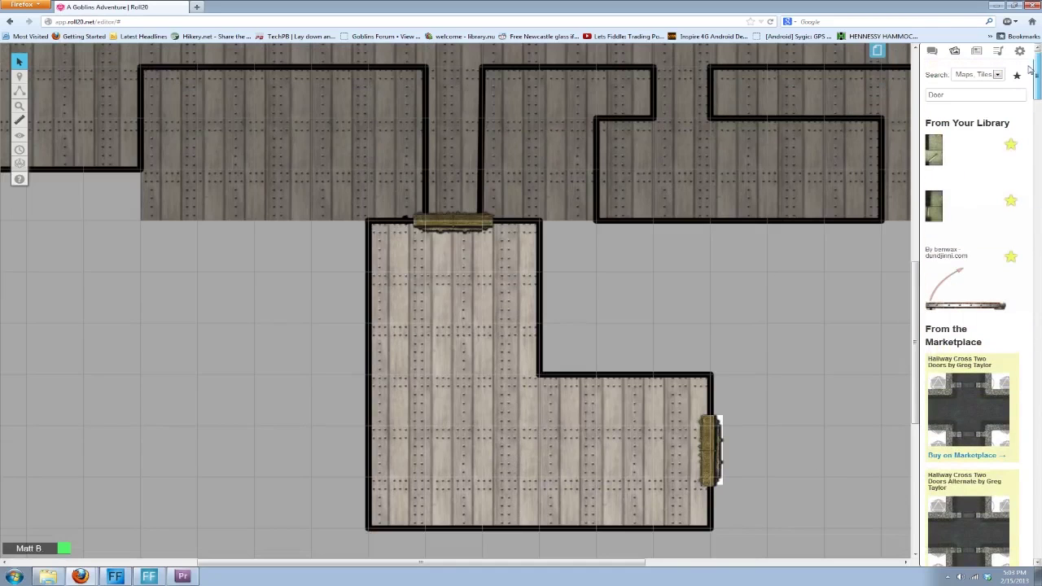
{"action": "double_click", "coordinate": [961, 95]}
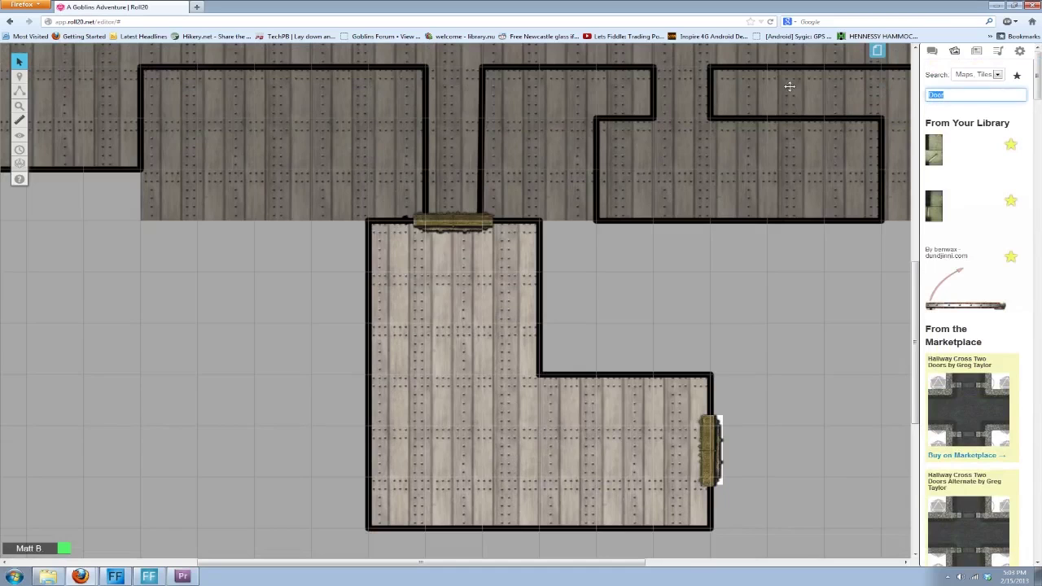
{"action": "key", "text": "Return"}
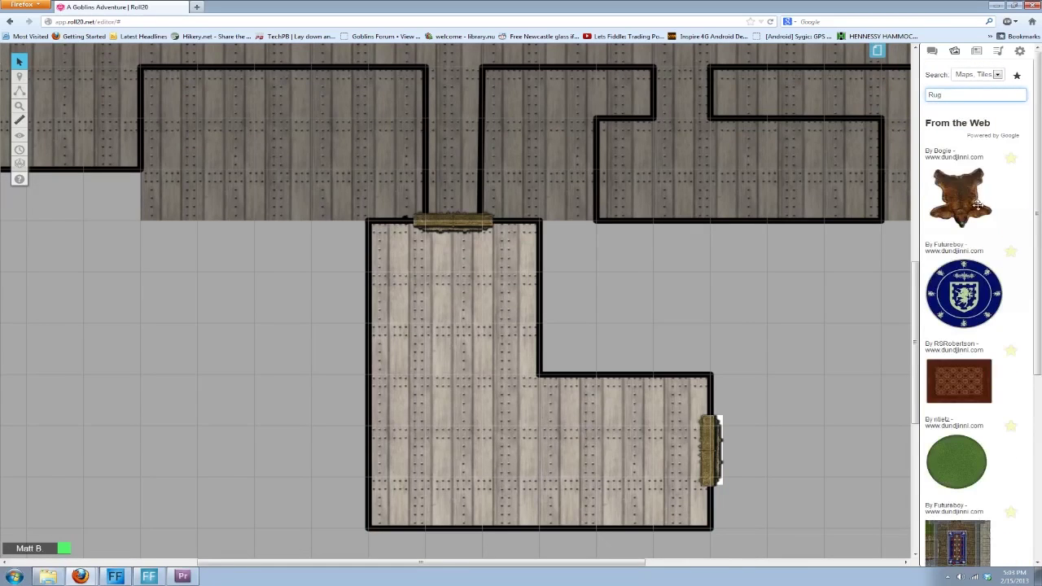
Step: Add the bearskin rug to the lower room and shrink it to two by two grid squares
{"action": "left_click_drag", "start_coordinate": [974, 211], "coordinate": [470, 375]}
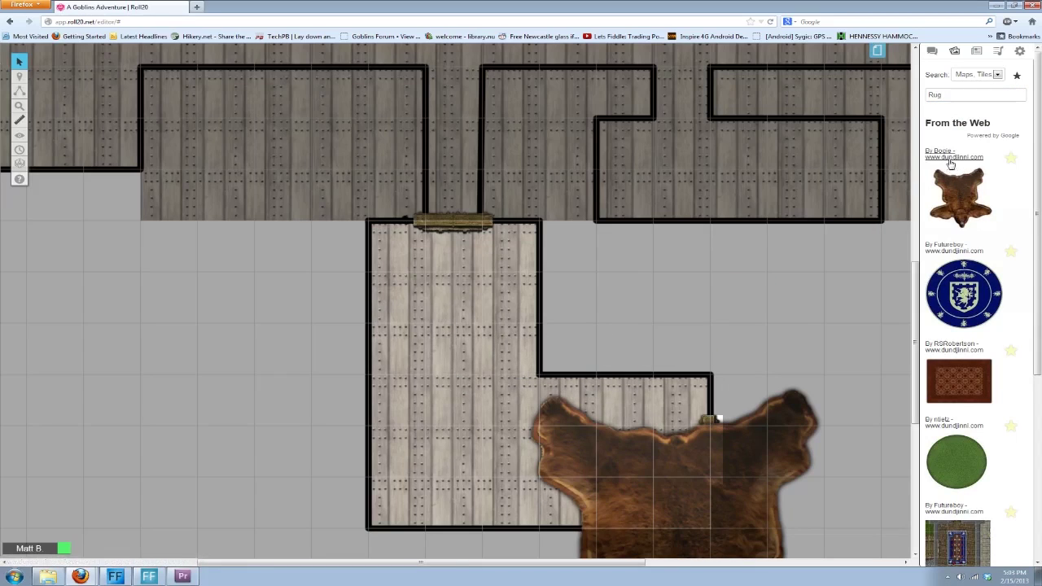
{"action": "left_click_drag", "start_coordinate": [742, 478], "coordinate": [515, 272]}
{"action": "left_click_drag", "start_coordinate": [658, 531], "coordinate": [539, 404]}
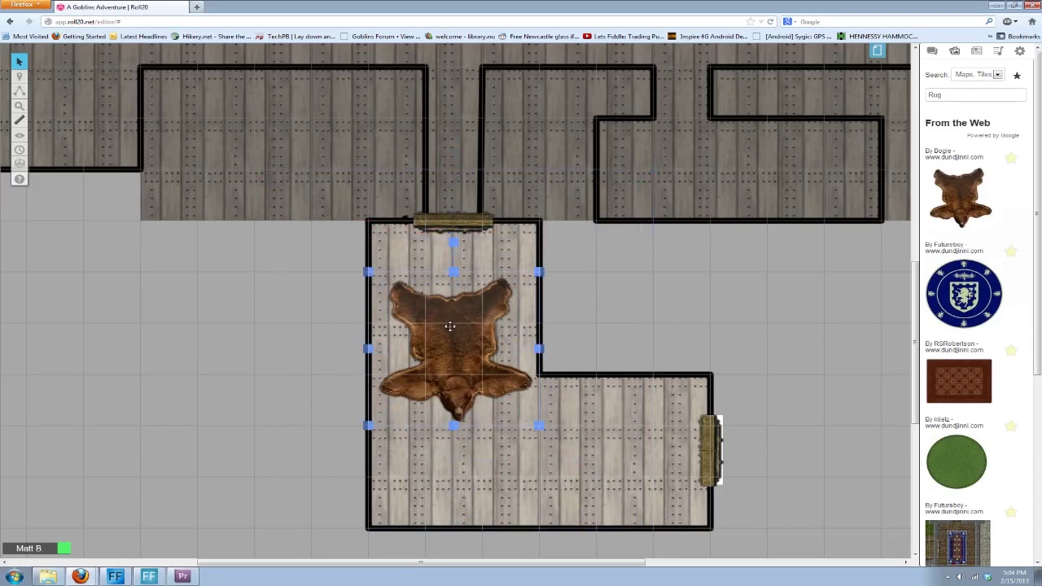
{"action": "left_click_drag", "start_coordinate": [544, 424], "coordinate": [449, 425]}
Step: Set the bearskin rug as a drawing and place it beside the east door with its head facing west
{"action": "right_click", "coordinate": [498, 411]}
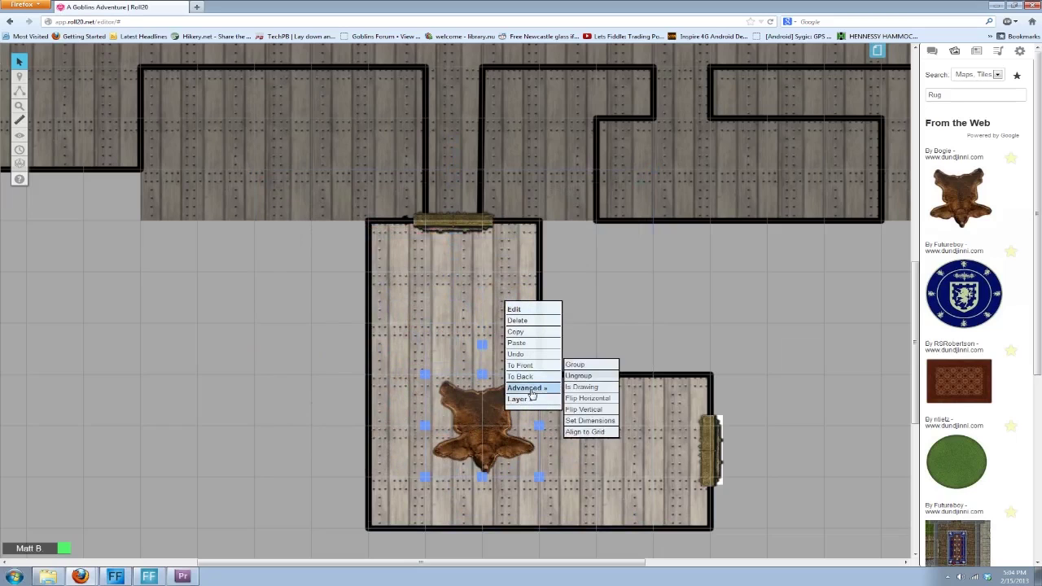
{"action": "mouse_move", "coordinate": [525, 388]}
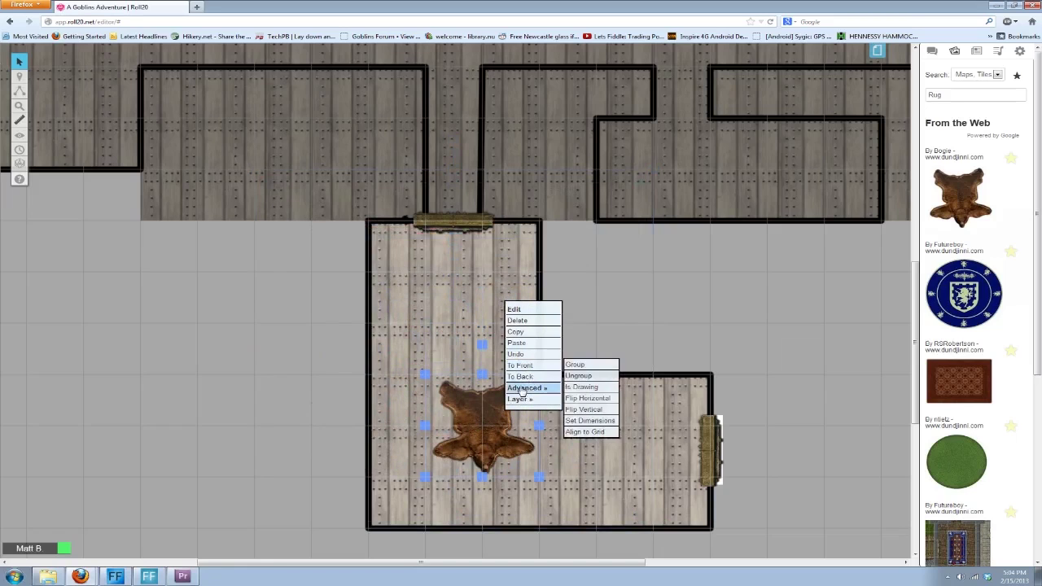
{"action": "left_click", "coordinate": [578, 390]}
{"action": "mouse_move", "coordinate": [486, 376]}
{"action": "left_mouse_down"}
{"action": "mouse_move", "coordinate": [462, 383]}
{"action": "mouse_move", "coordinate": [570, 423]}
{"action": "mouse_move", "coordinate": [597, 461]}
{"action": "left_mouse_up"}
{"action": "left_click_drag", "start_coordinate": [511, 459], "coordinate": [651, 455]}
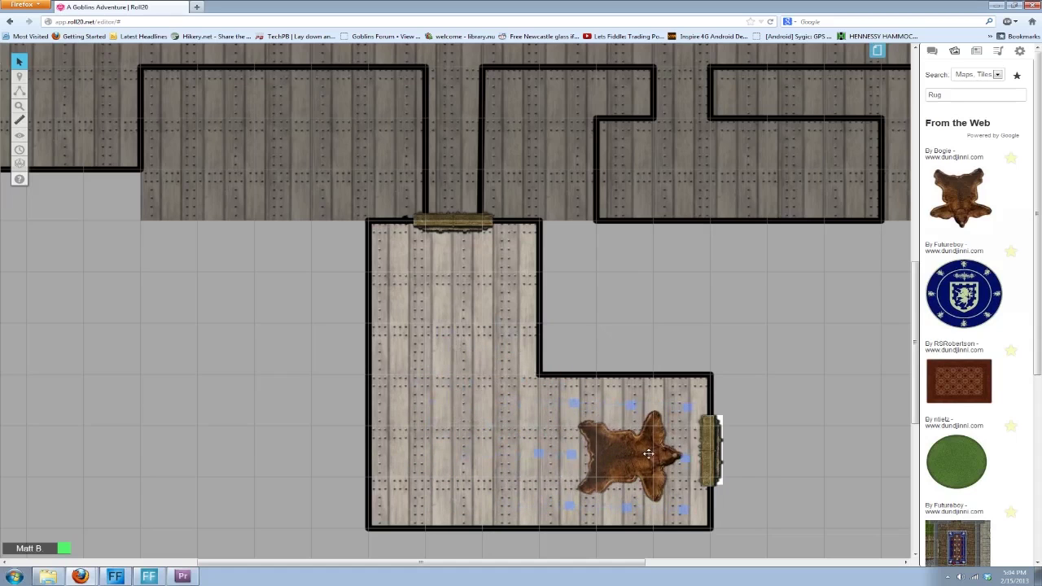
{"action": "left_click_drag", "start_coordinate": [541, 454], "coordinate": [720, 459]}
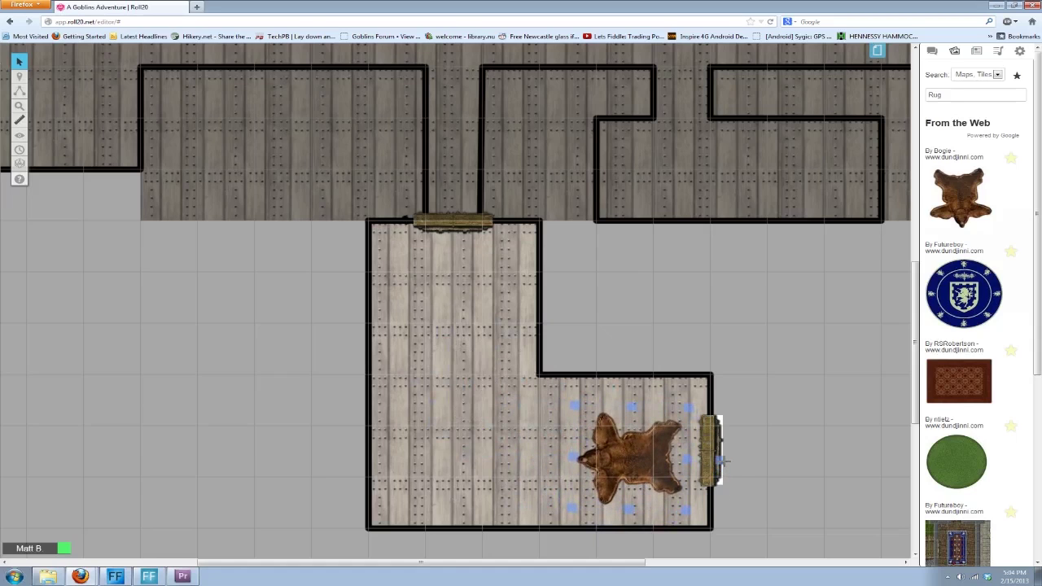
{"action": "left_click", "coordinate": [636, 460]}
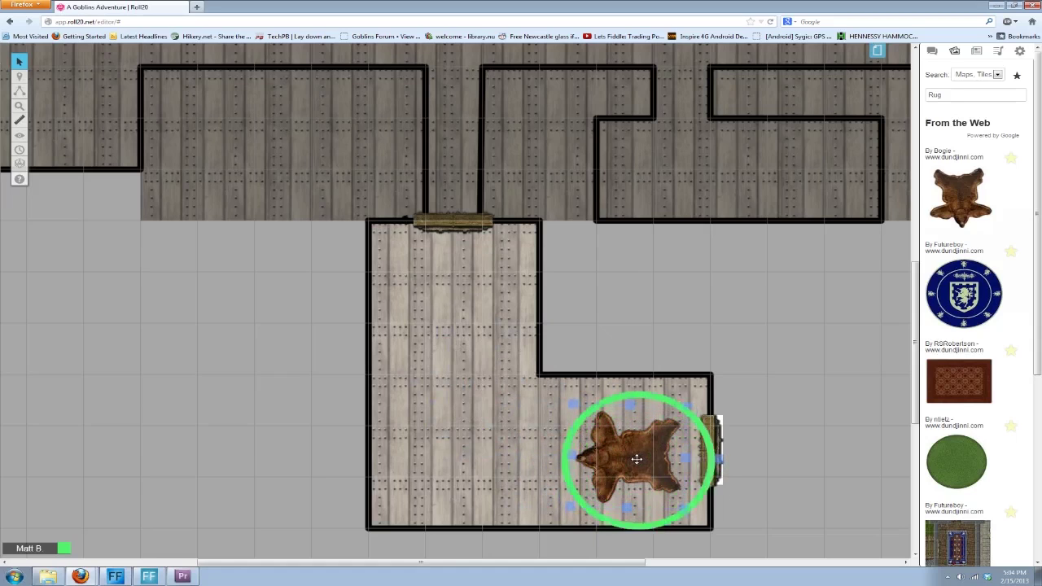
{"action": "left_click", "coordinate": [780, 465]}
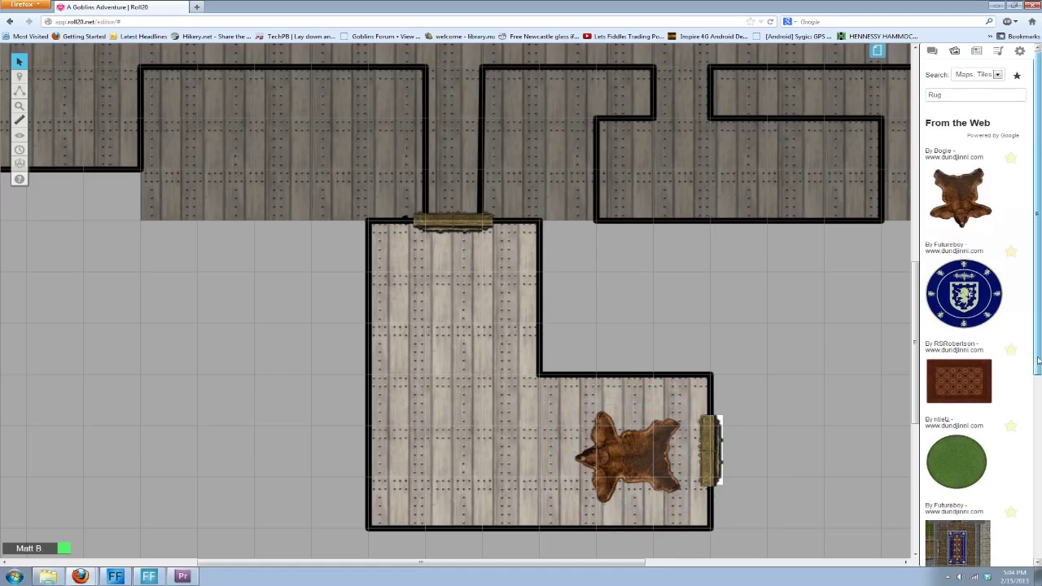
Step: Browse the remaining rugs and search the maps and tiles art library for "Table"
{"action": "left_click_drag", "start_coordinate": [1036, 352], "coordinate": [1029, 513]}
{"action": "scroll", "coordinate": [1028, 513], "scroll_direction": "up", "scroll_amount": 10}
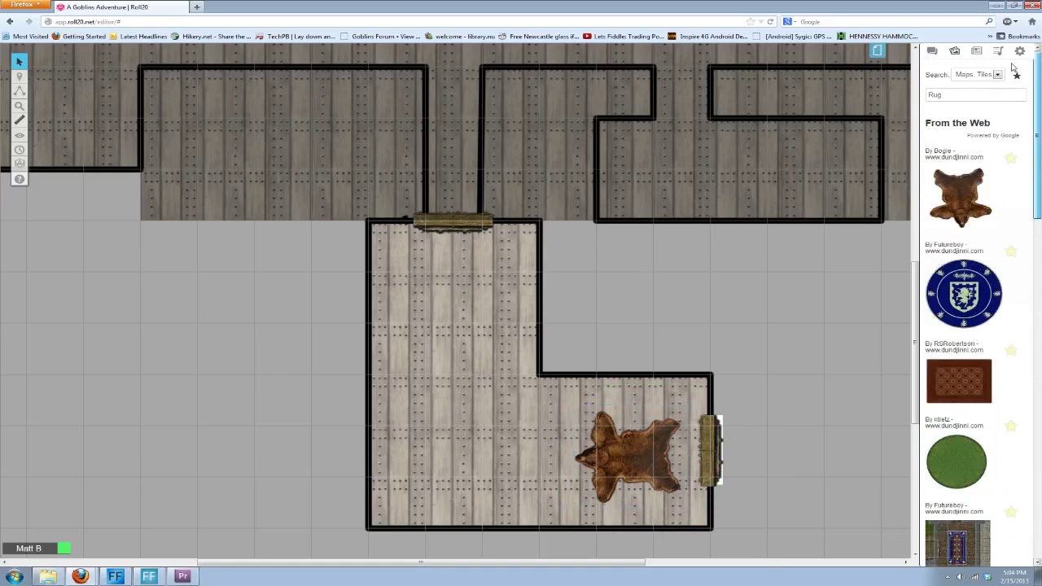
{"action": "double_click", "coordinate": [937, 95]}
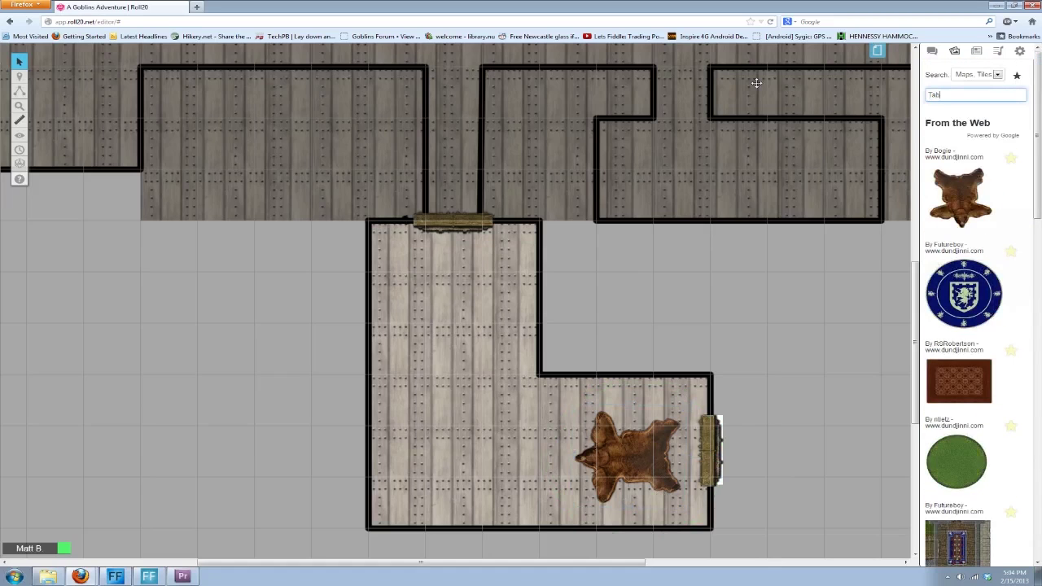
{"action": "type", "text": "Table"}
{"action": "key", "text": "Return"}
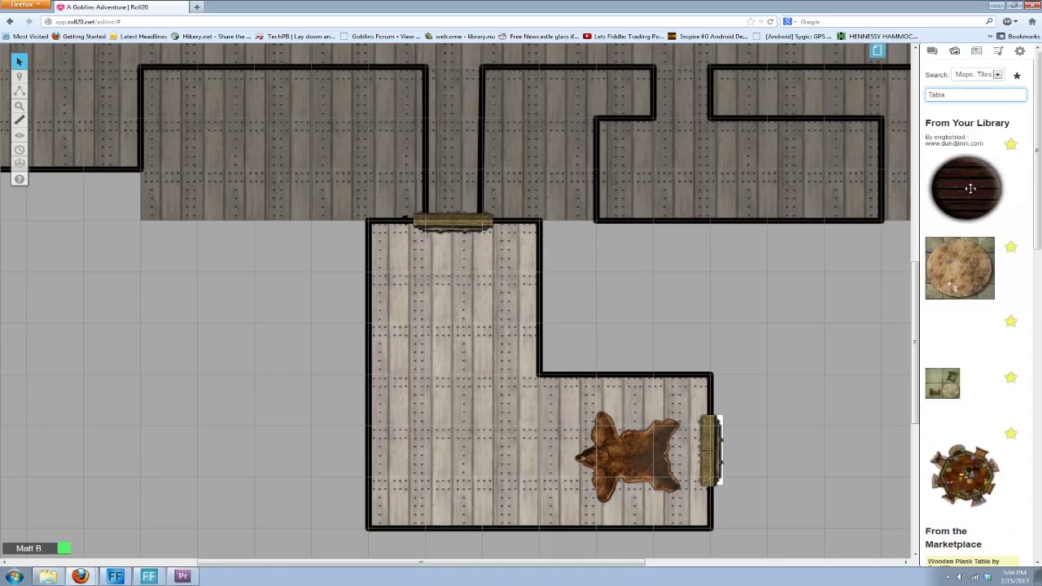
Step: Add the round dark wood table, shrink it to two by two grid squares and place it in the room's southwest corner
{"action": "left_click_drag", "start_coordinate": [957, 212], "coordinate": [460, 297]}
{"action": "scroll", "coordinate": [463, 443], "scroll_direction": "down", "scroll_amount": 2}
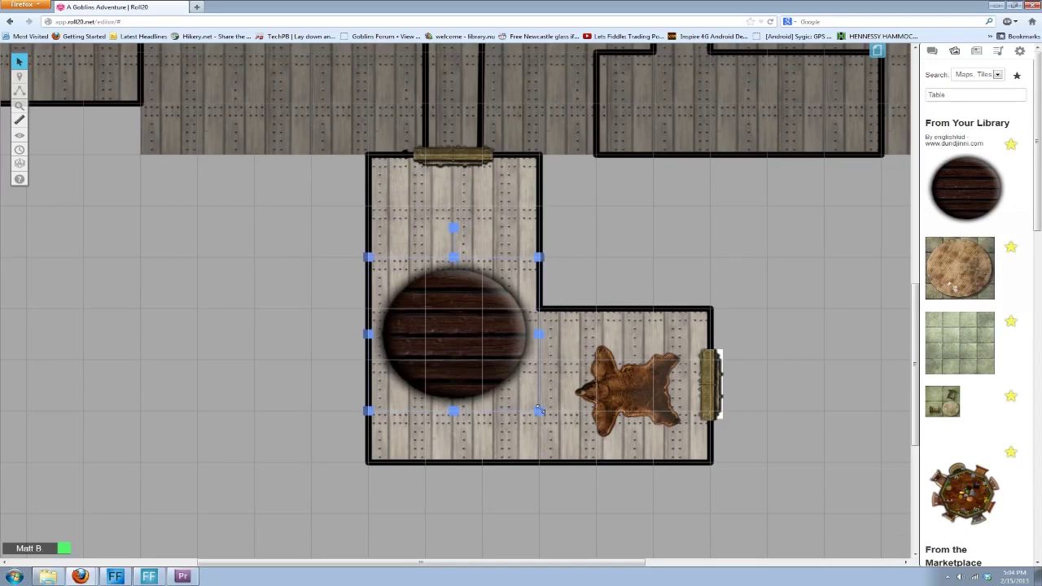
{"action": "left_click_drag", "start_coordinate": [539, 411], "coordinate": [500, 372]}
{"action": "left_click_drag", "start_coordinate": [456, 326], "coordinate": [441, 395]}
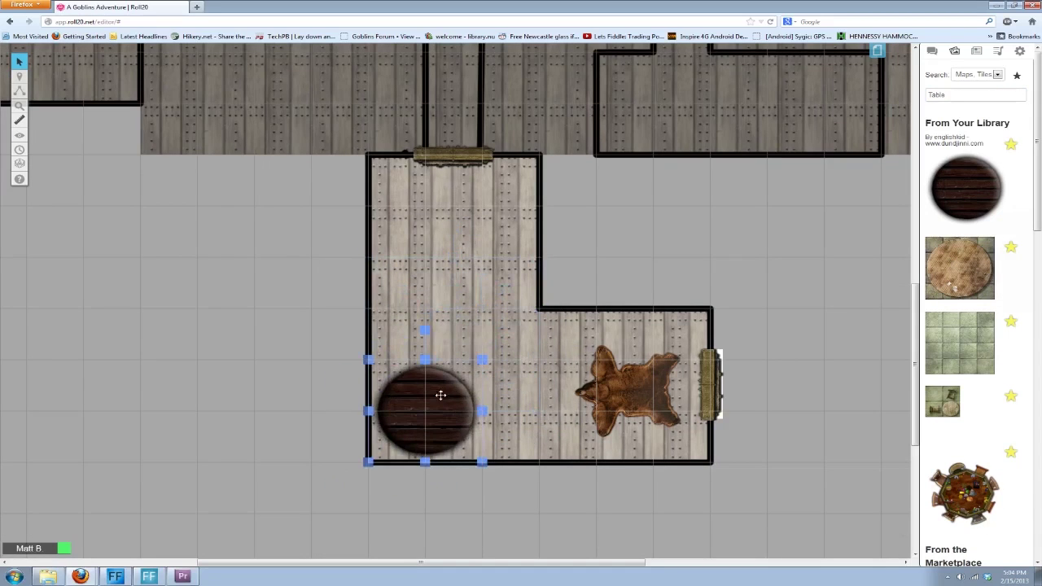
{"action": "left_click", "coordinate": [230, 328]}
{"action": "left_click", "coordinate": [443, 403]}
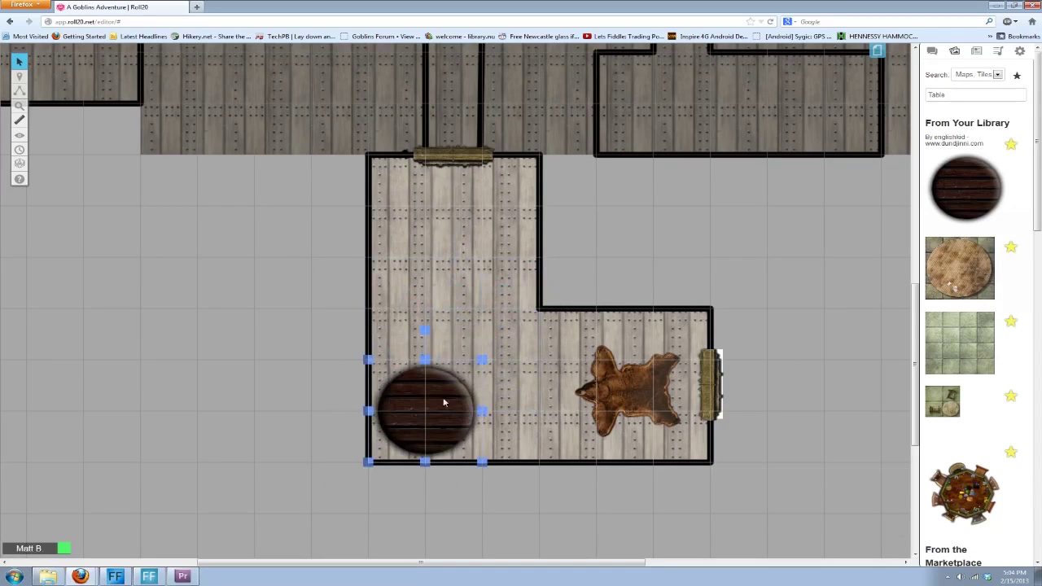
{"action": "left_click", "coordinate": [149, 324]}
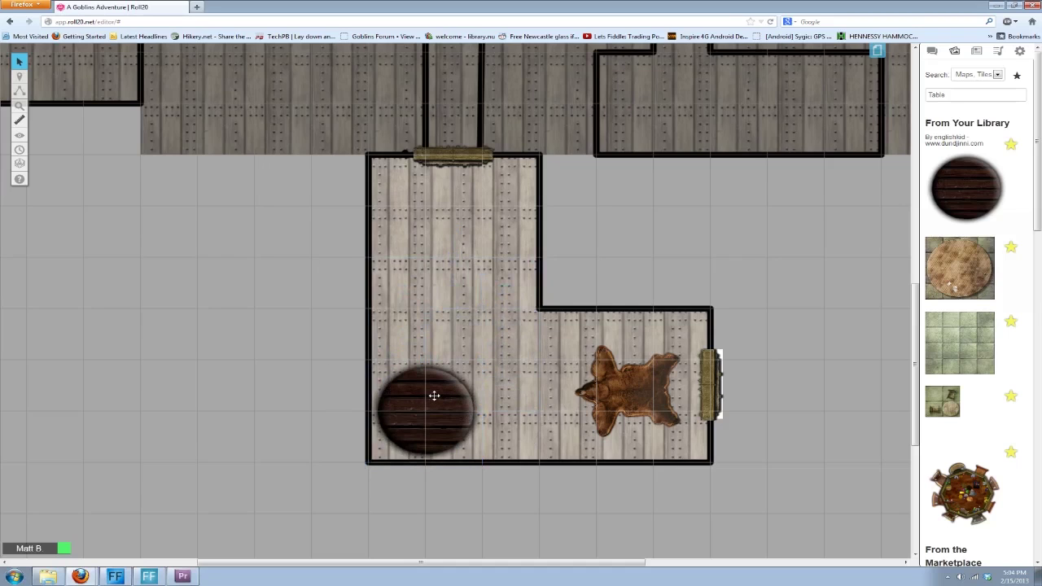
{"action": "mouse_move", "coordinate": [434, 396]}
{"action": "left_mouse_down"}
{"action": "mouse_move", "coordinate": [453, 365]}
{"action": "mouse_move", "coordinate": [473, 365]}
{"action": "mouse_move", "coordinate": [386, 412]}
{"action": "mouse_move", "coordinate": [440, 406]}
{"action": "left_mouse_up"}
{"action": "left_click", "coordinate": [573, 520]}
Step: Browse the remaining tables and search the maps and tiles art library for "Chair"
{"action": "left_click_drag", "start_coordinate": [1037, 140], "coordinate": [1014, 464]}
{"action": "scroll", "coordinate": [1023, 505], "scroll_direction": "up", "scroll_amount": 15}
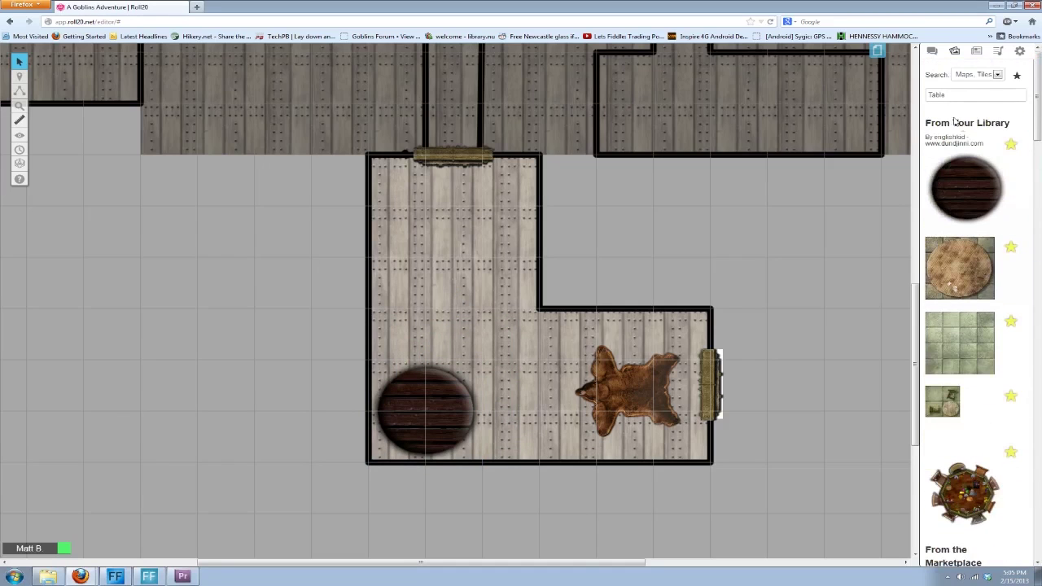
{"action": "left_click", "coordinate": [967, 95]}
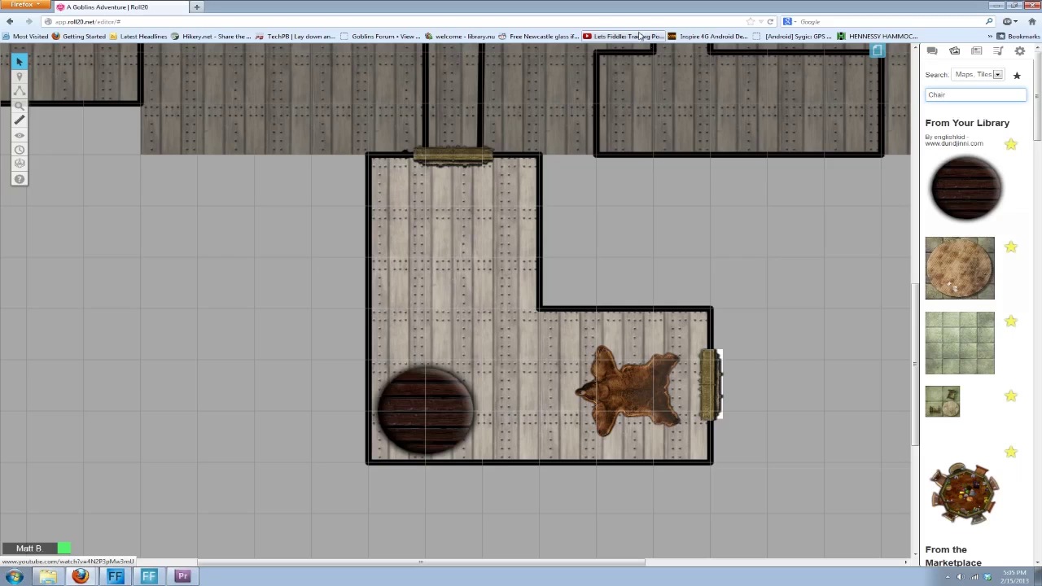
{"action": "type", "text": "Chair"}
{"action": "key", "text": "Return"}
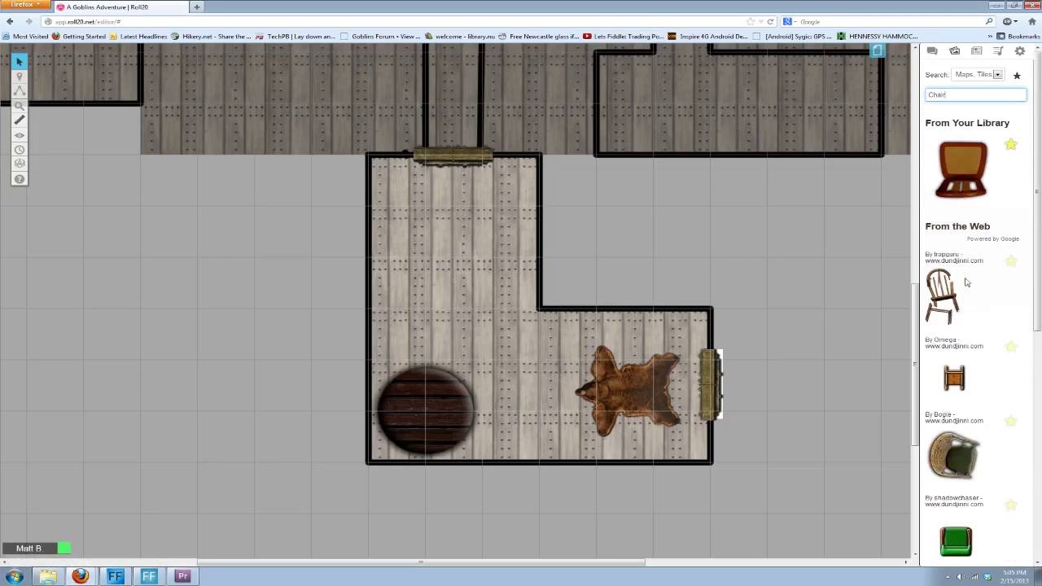
Step: Add the wicker chair with the green cushion, shrink it to one grid square and place it just north of the table, facing it
{"action": "left_click_drag", "start_coordinate": [954, 456], "coordinate": [427, 346]}
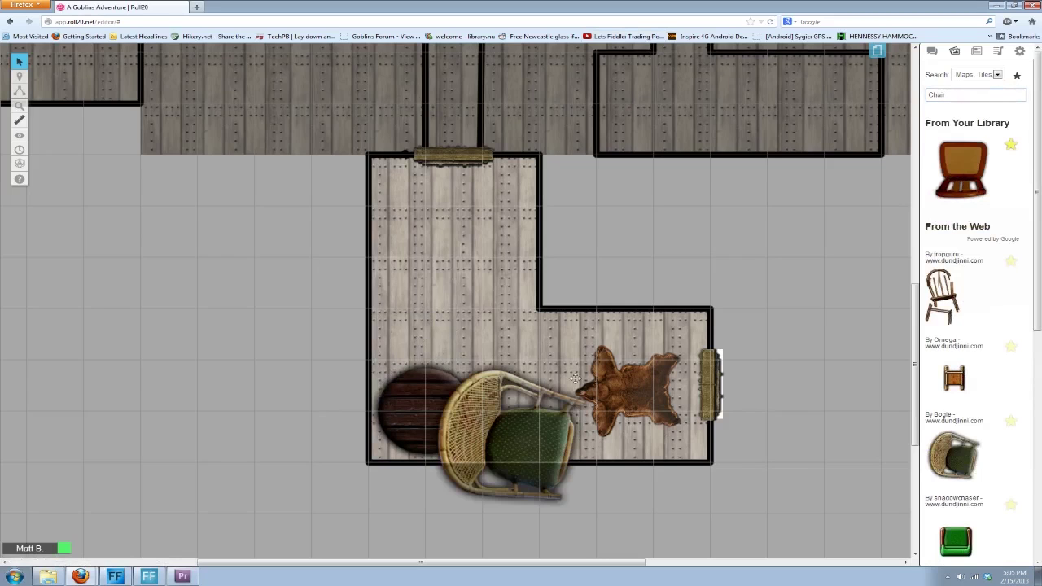
{"action": "left_click_drag", "start_coordinate": [574, 381], "coordinate": [519, 320]}
{"action": "left_click_drag", "start_coordinate": [459, 231], "coordinate": [399, 334]}
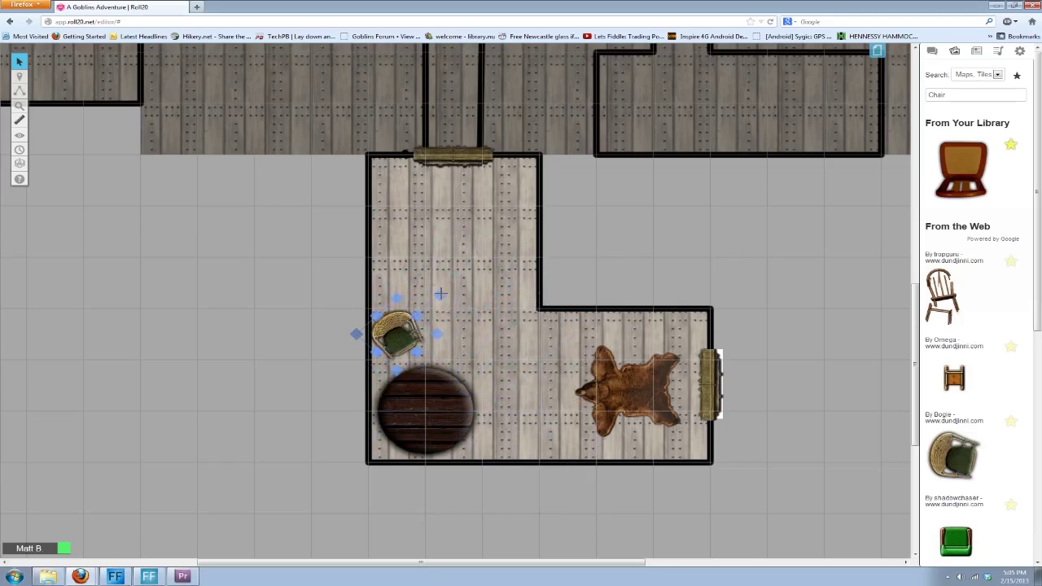
{"action": "left_click_drag", "start_coordinate": [440, 293], "coordinate": [458, 333]}
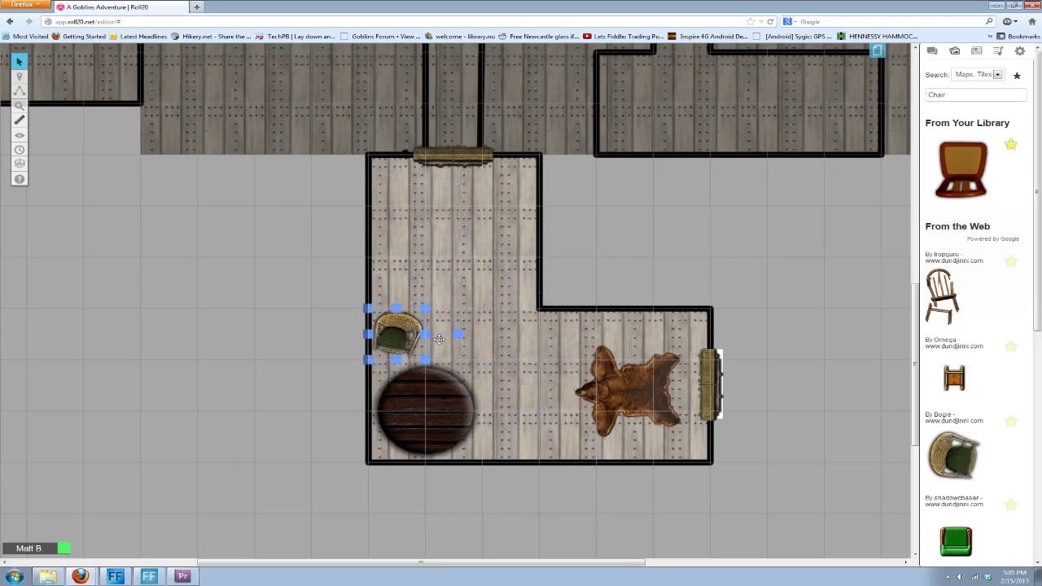
Step: Paste three copies of the wicker chair: one beside the original north of the table, two along its east side, turned towards it
{"action": "key", "text": "ctrl+c"}
{"action": "key", "text": "ctrl+v"}
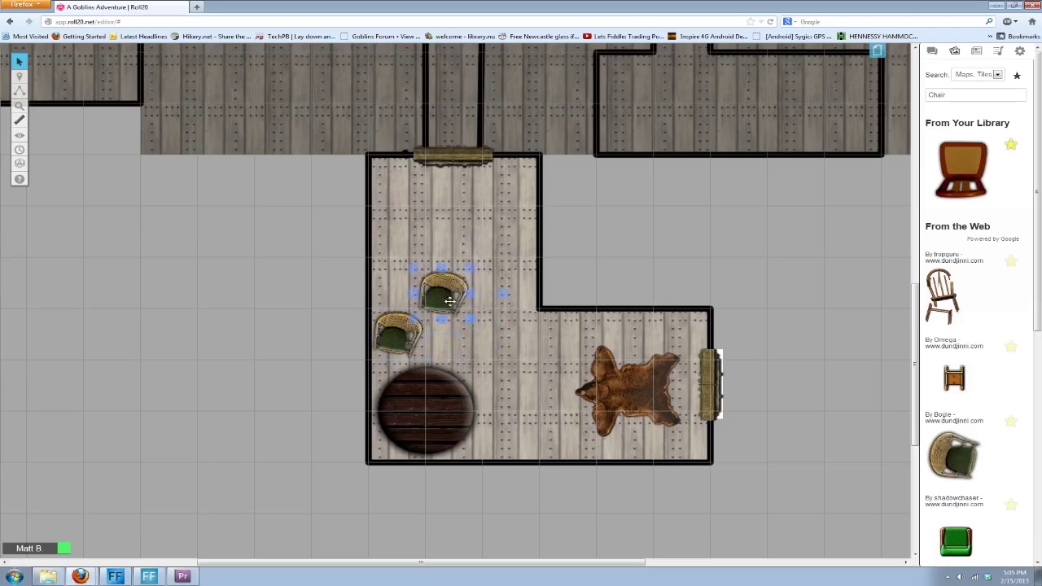
{"action": "key", "text": "ctrl+v"}
{"action": "left_click_drag", "start_coordinate": [453, 293], "coordinate": [556, 377]}
{"action": "left_click_drag", "start_coordinate": [511, 345], "coordinate": [509, 433]}
{"action": "key", "text": "ctrl+v"}
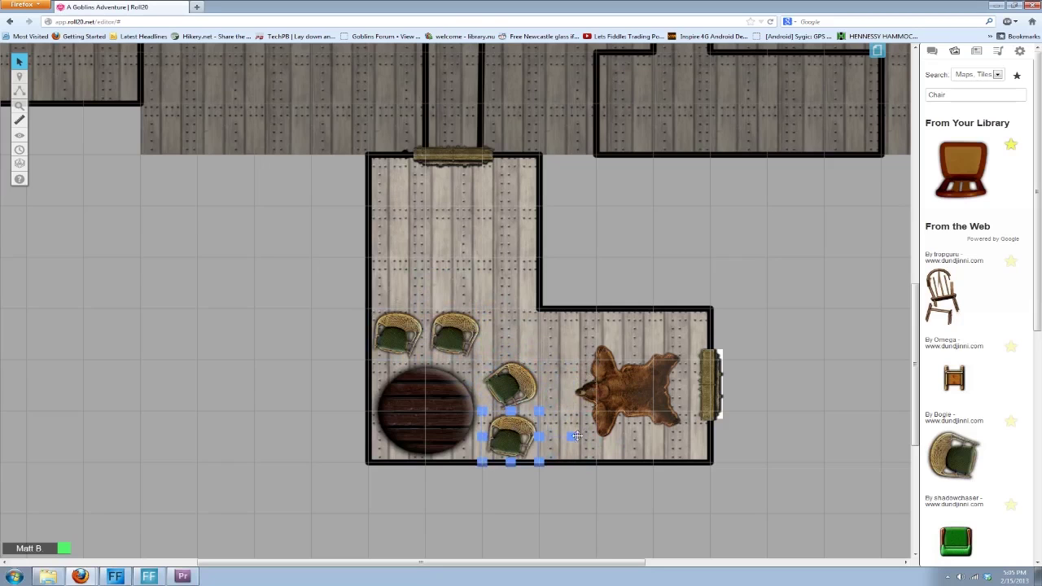
{"action": "left_click_drag", "start_coordinate": [508, 487], "coordinate": [536, 486]}
{"action": "left_click", "coordinate": [624, 479]}
Step: Look over the furnished lower room and the fogged corridors north of it
{"action": "scroll", "coordinate": [623, 480], "scroll_direction": "up", "scroll_amount": 2}
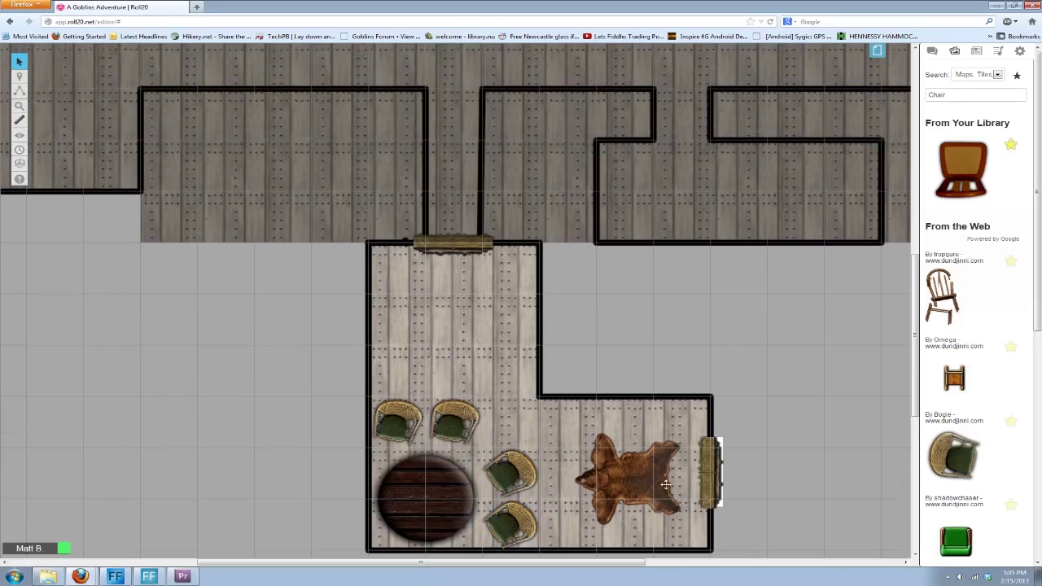
{"action": "scroll", "coordinate": [488, 476], "scroll_direction": "down", "scroll_amount": 3}
{"action": "scroll", "coordinate": [472, 469], "scroll_direction": "up", "scroll_amount": 2}
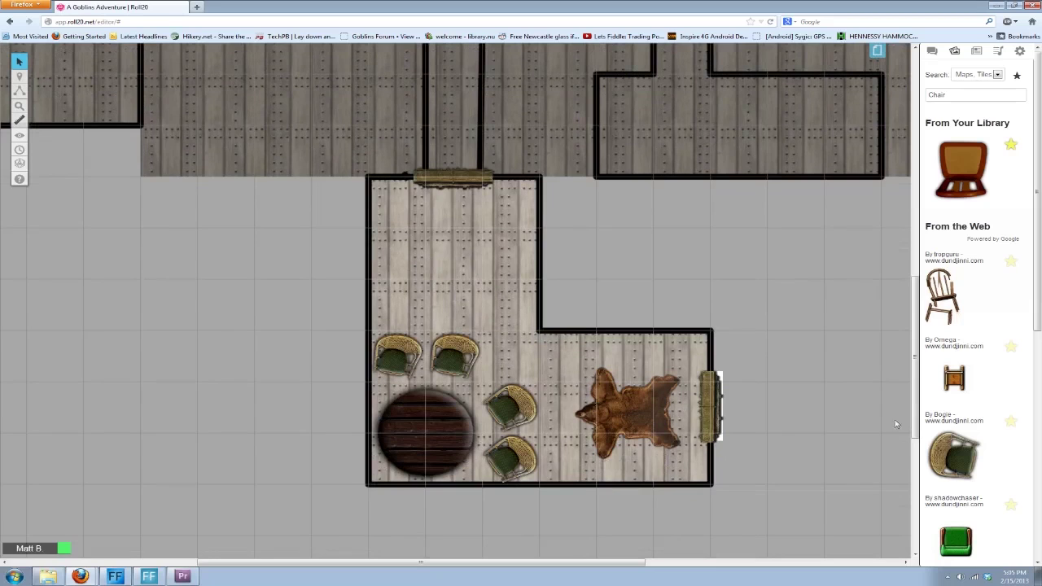
{"action": "scroll", "coordinate": [735, 435], "scroll_direction": "up", "scroll_amount": 5}
{"action": "scroll", "coordinate": [599, 352], "scroll_direction": "down", "scroll_amount": 5}
{"action": "scroll", "coordinate": [702, 340], "scroll_direction": "up", "scroll_amount": 1}
{"action": "scroll", "coordinate": [703, 333], "scroll_direction": "down", "scroll_amount": 1}
{"action": "scroll", "coordinate": [693, 333], "scroll_direction": "up", "scroll_amount": 6}
{"action": "scroll", "coordinate": [667, 360], "scroll_direction": "down", "scroll_amount": 5}
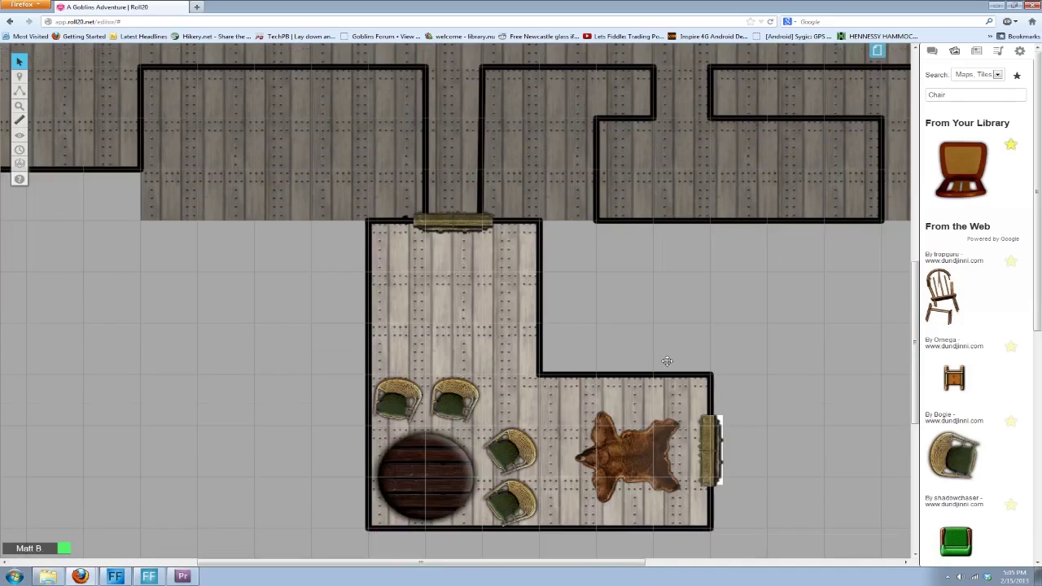
{"action": "scroll", "coordinate": [667, 361], "scroll_direction": "up", "scroll_amount": 4}
{"action": "scroll", "coordinate": [488, 326], "scroll_direction": "down", "scroll_amount": 9}
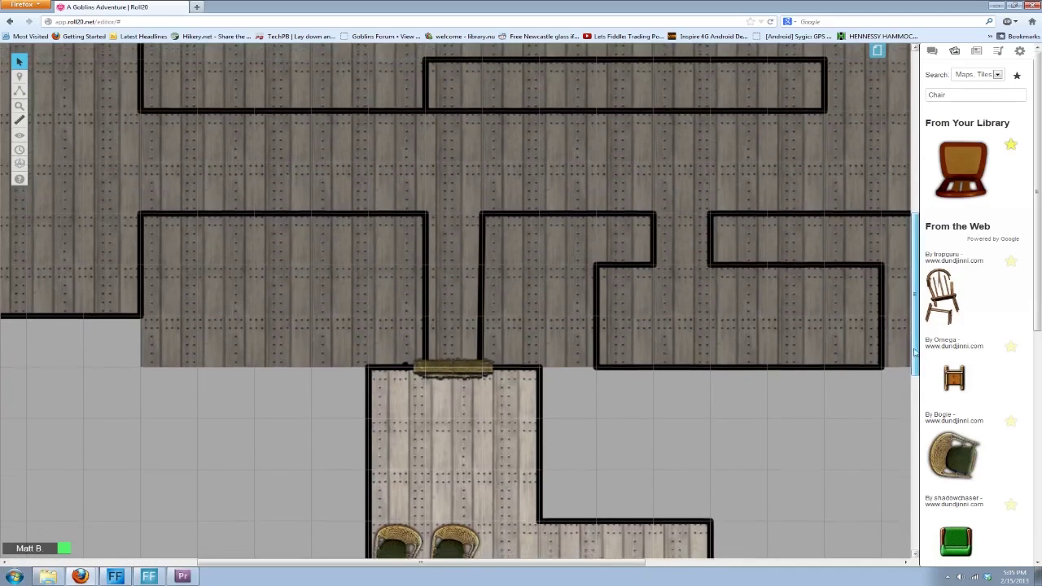
Step: Reveal the fogged corridor running north from the lower room's door to the far wall of the east-west hallway
{"action": "scroll", "coordinate": [211, 255], "scroll_direction": "up", "scroll_amount": 12}
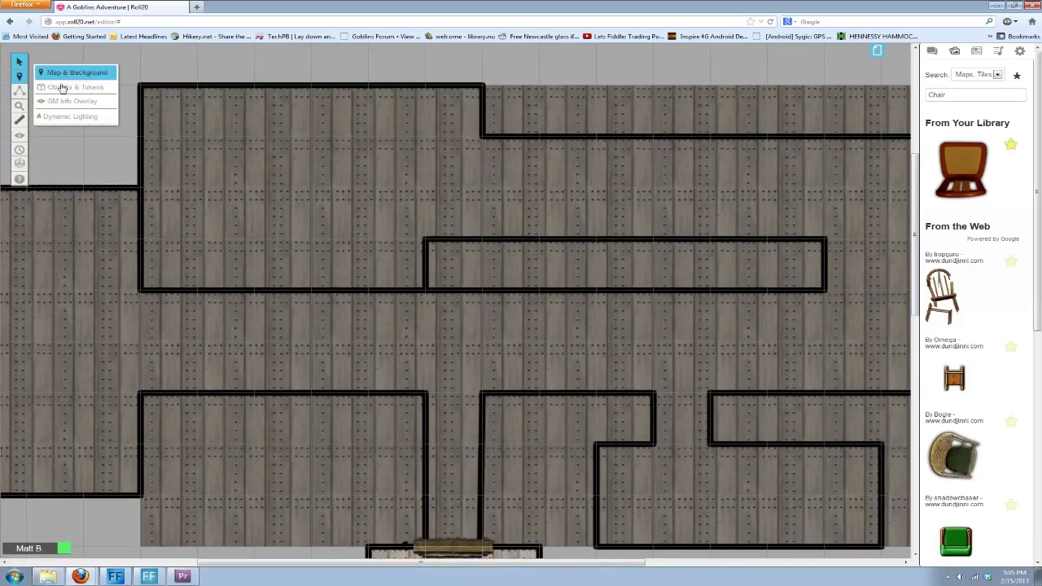
{"action": "mouse_move", "coordinate": [21, 137]}
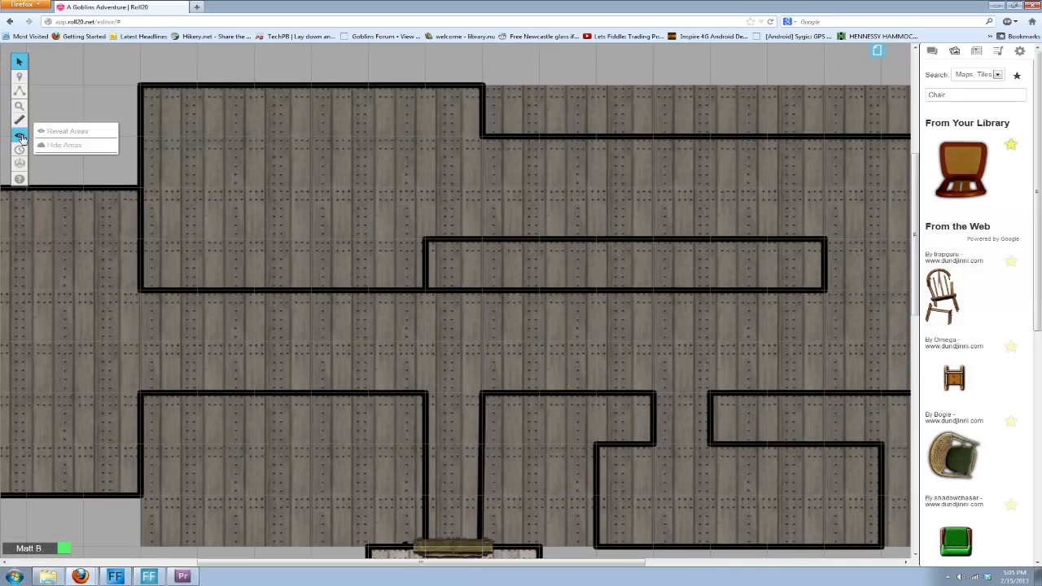
{"action": "left_click", "coordinate": [65, 131]}
{"action": "scroll", "coordinate": [453, 391], "scroll_direction": "down", "scroll_amount": 2}
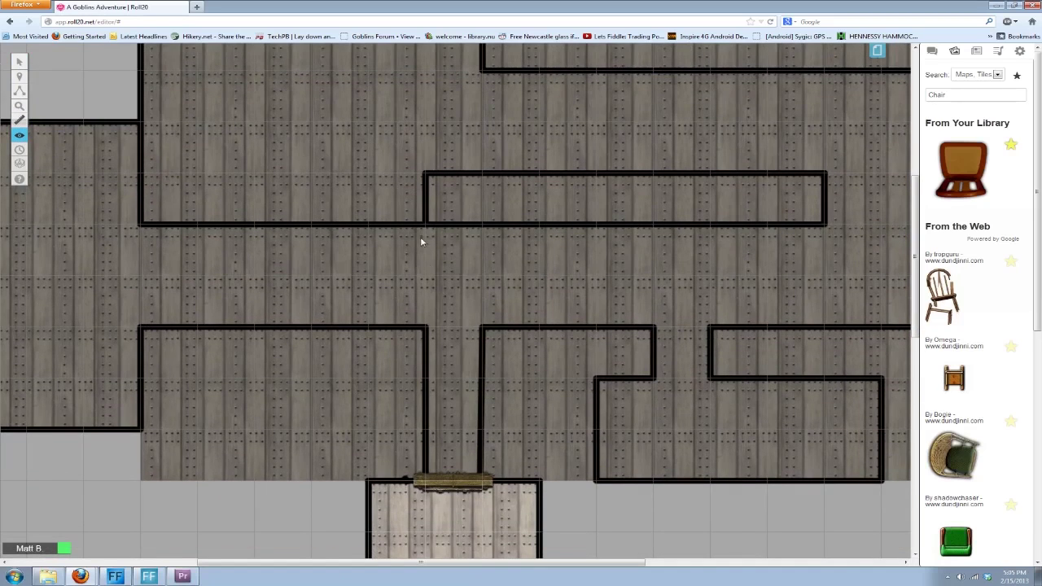
{"action": "left_click_drag", "start_coordinate": [420, 227], "coordinate": [484, 489]}
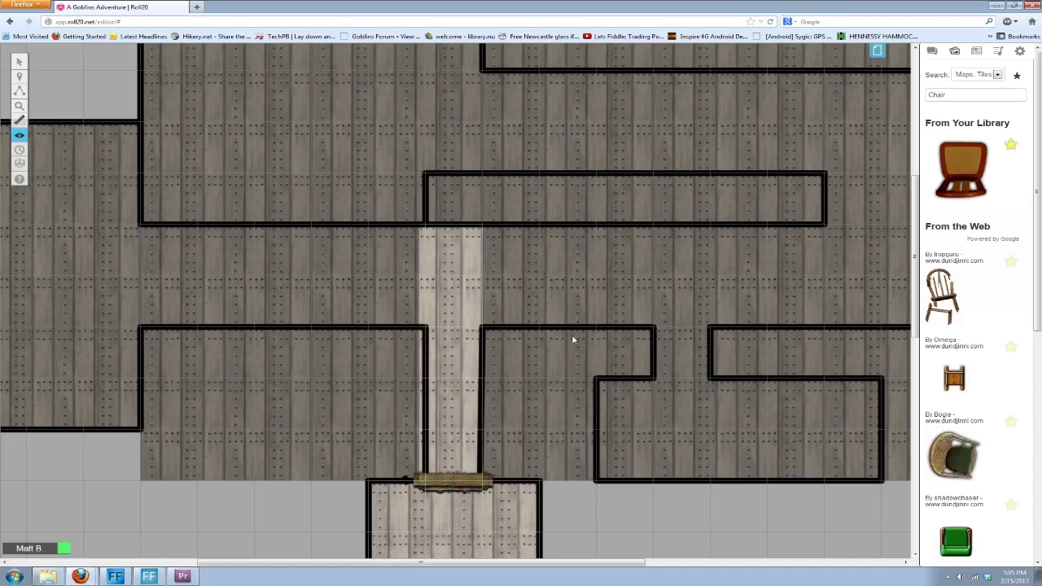
Step: Hide the narrow strip of map along the corridor's west wall, and switch back to revealing areas
{"action": "mouse_move", "coordinate": [19, 135]}
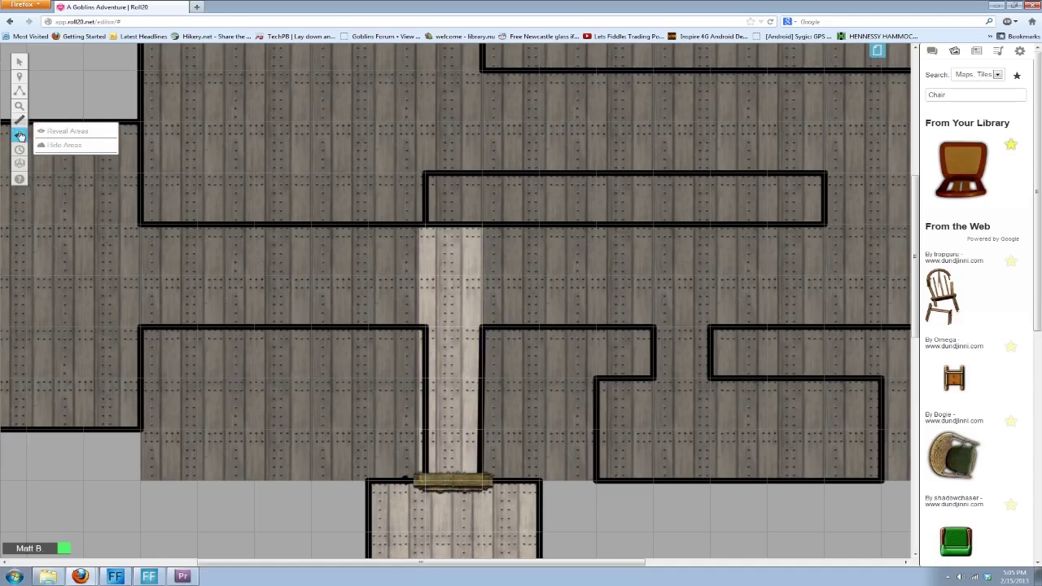
{"action": "left_click", "coordinate": [65, 144]}
{"action": "left_click_drag", "start_coordinate": [410, 331], "coordinate": [424, 486]}
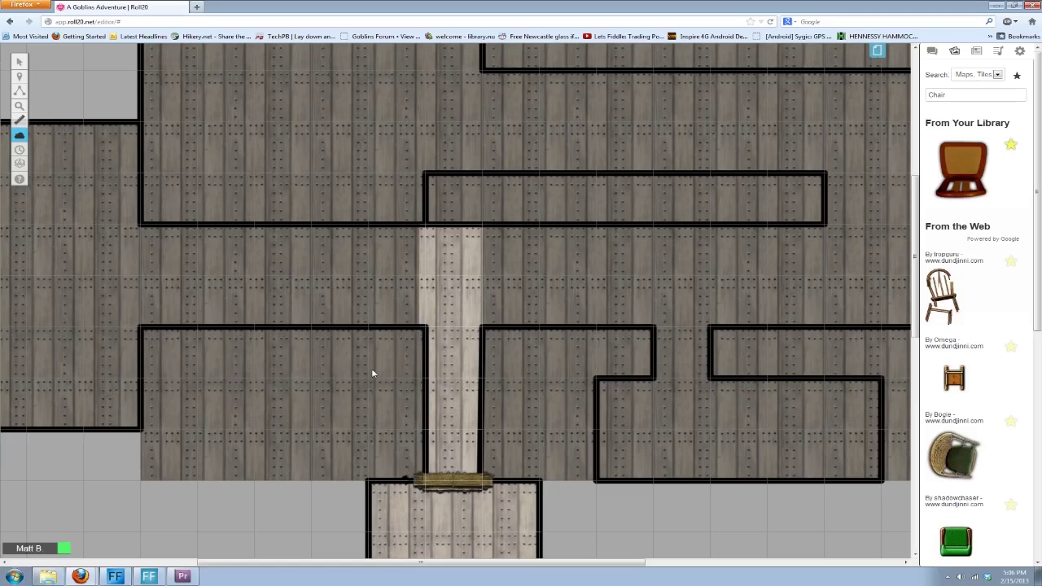
{"action": "mouse_move", "coordinate": [21, 135]}
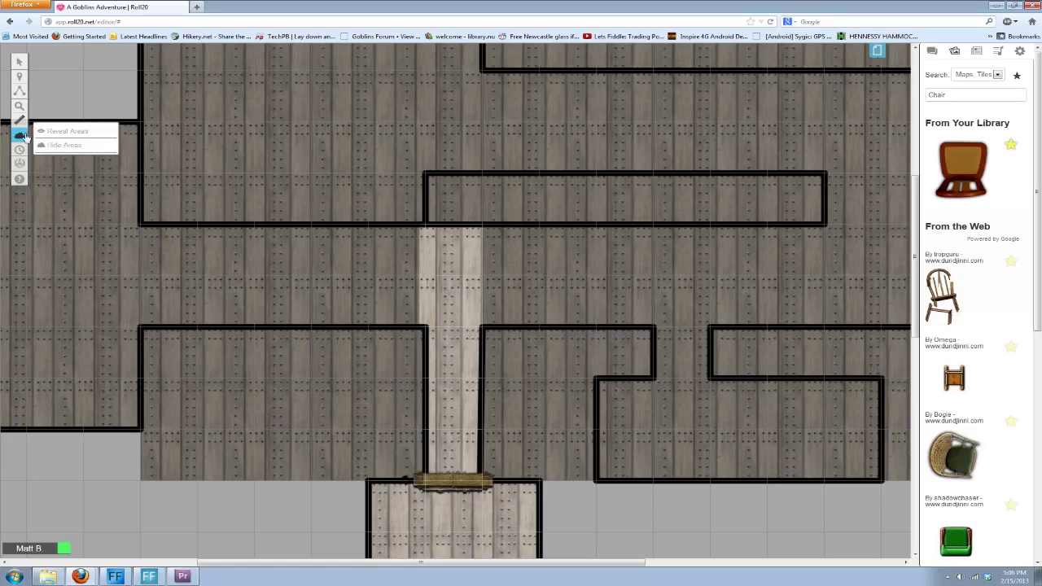
{"action": "left_click", "coordinate": [72, 134]}
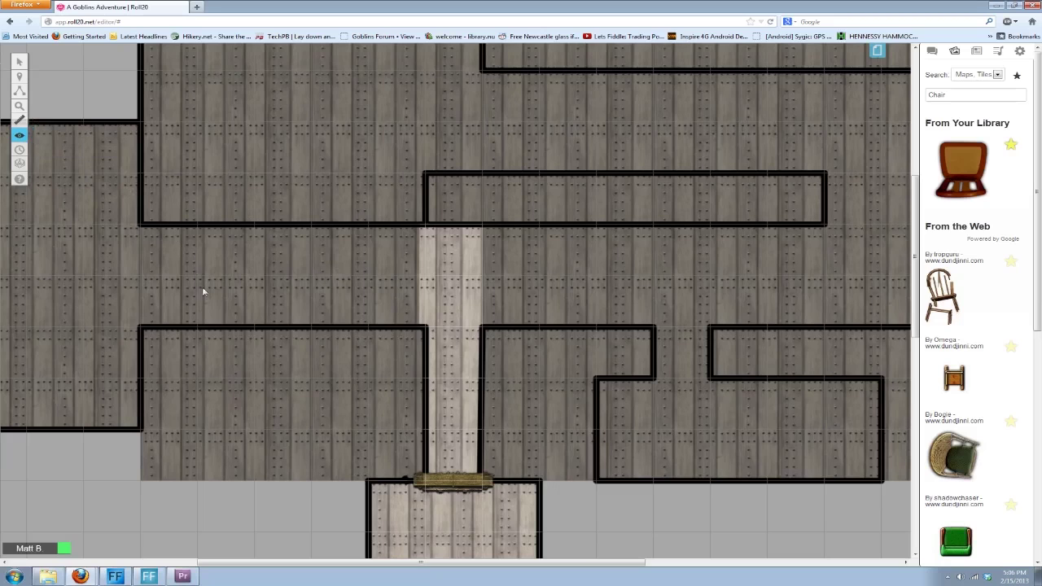
{"action": "scroll", "coordinate": [574, 235], "scroll_direction": "down", "scroll_amount": 1}
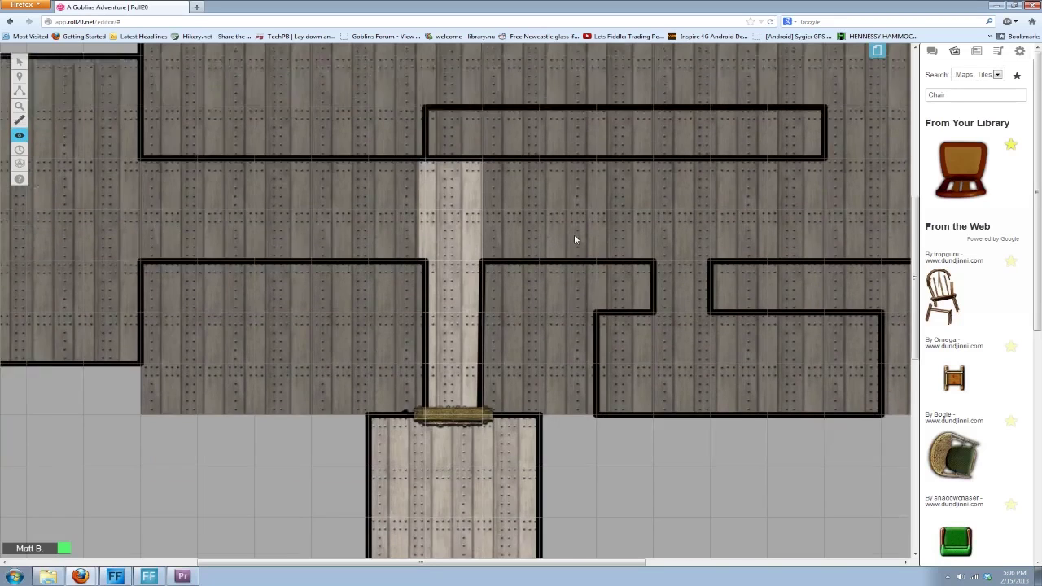
{"action": "scroll", "coordinate": [574, 234], "scroll_direction": "up", "scroll_amount": 2}
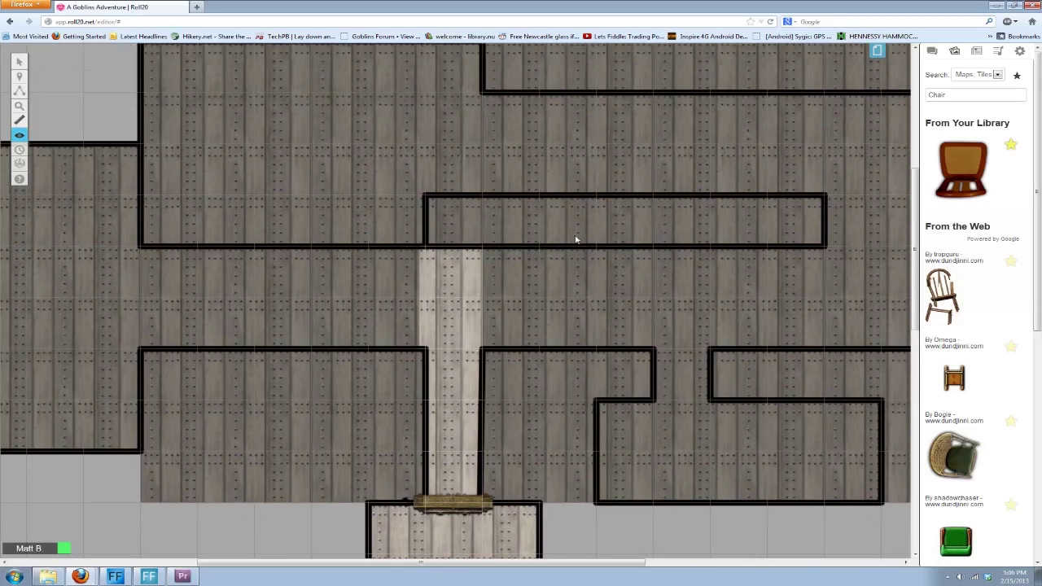
Step: Raise the page's GM opacity to full to preview the fog of war as the players see it
{"action": "left_click", "coordinate": [878, 52]}
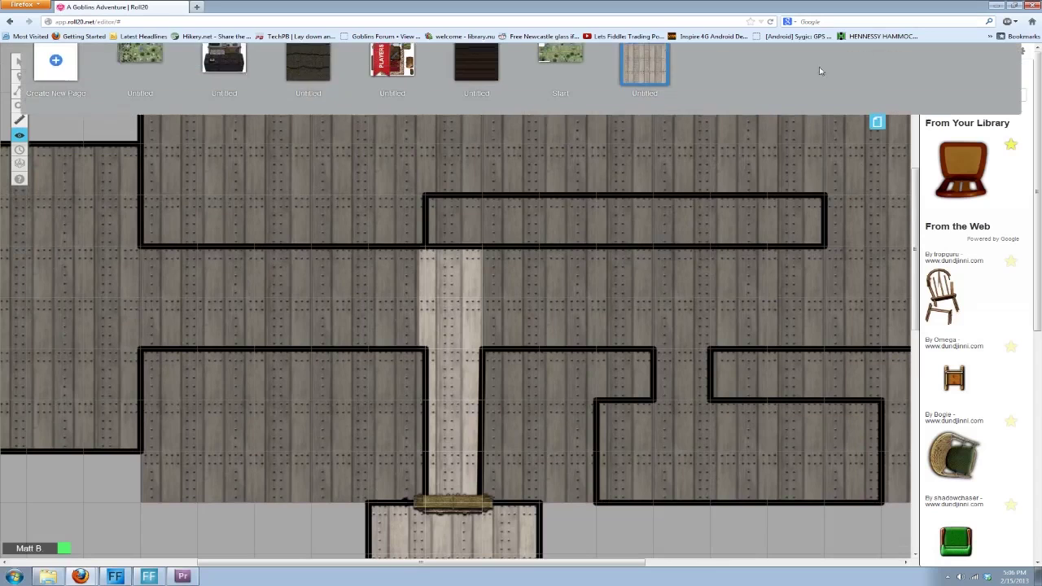
{"action": "mouse_move", "coordinate": [484, 75]}
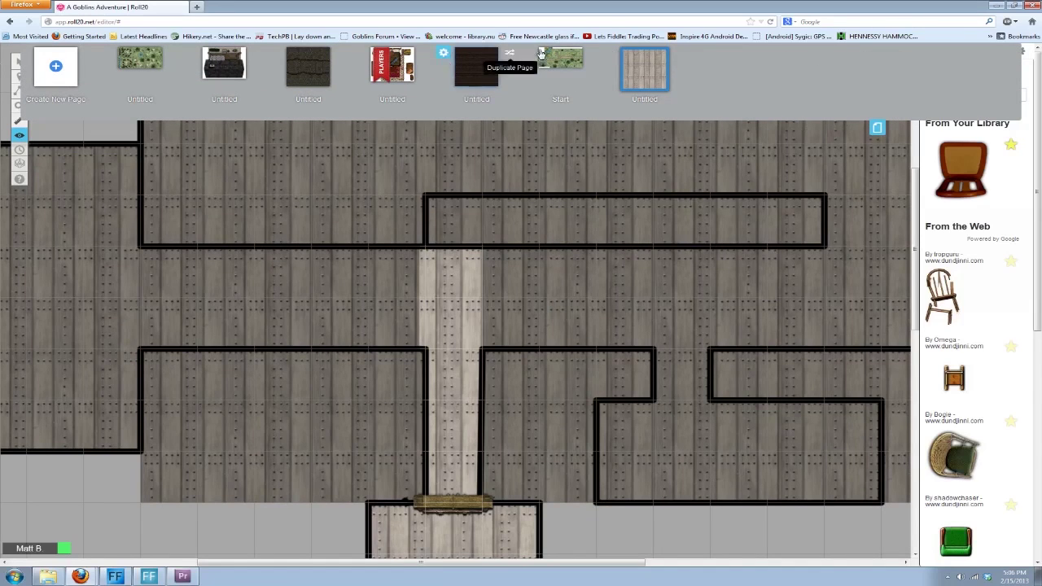
{"action": "left_click", "coordinate": [612, 55]}
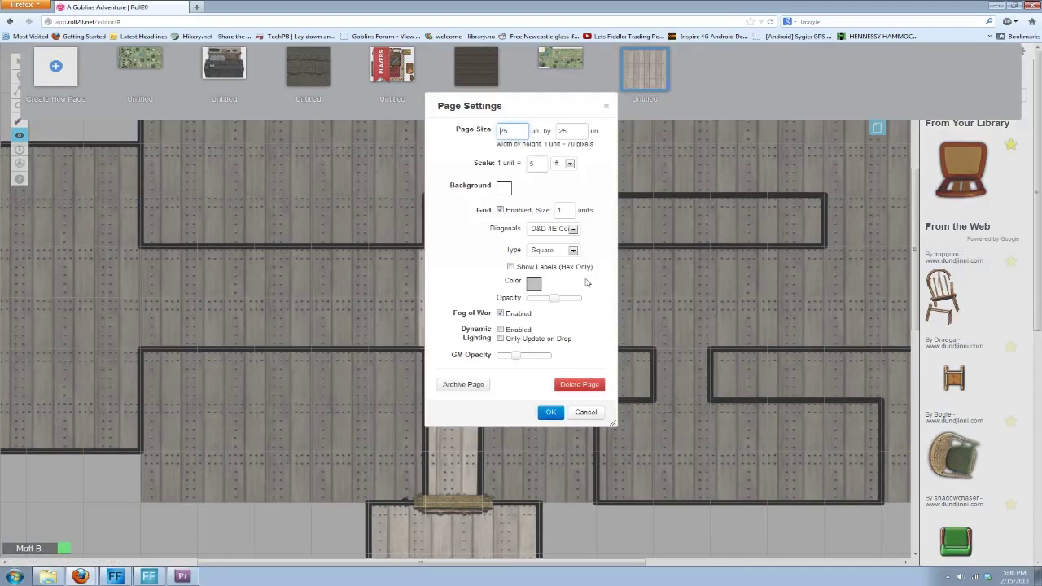
{"action": "left_click", "coordinate": [551, 412]}
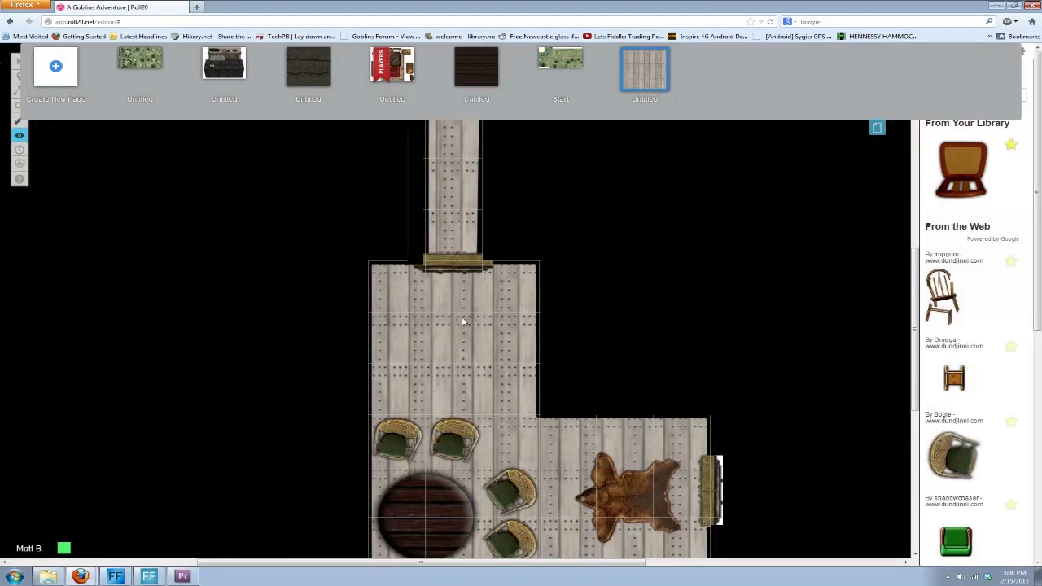
{"action": "left_click", "coordinate": [878, 128]}
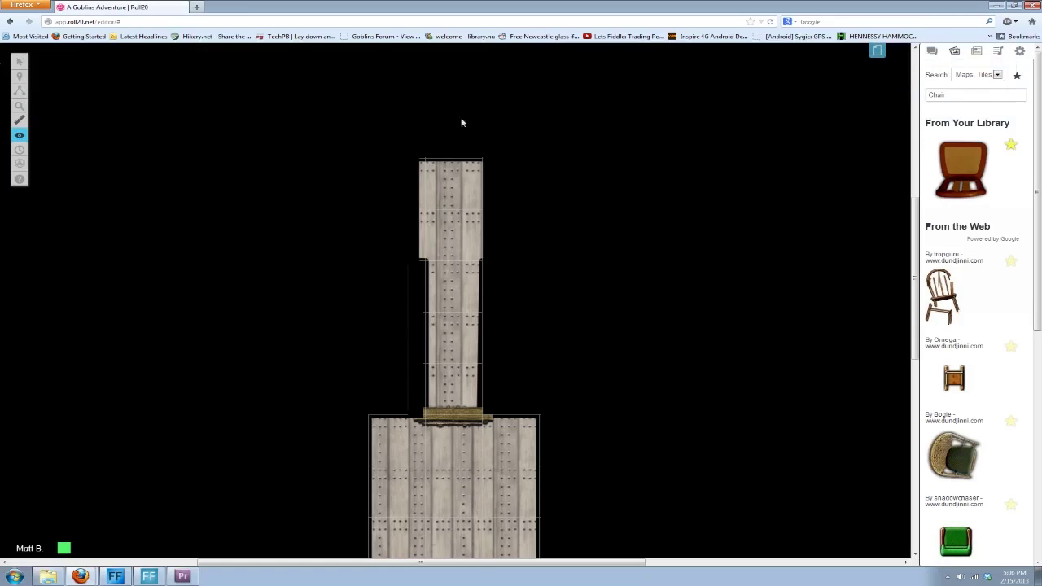
Step: Lower the page's GM opacity to about one third so the fogged map shows through
{"action": "left_click", "coordinate": [876, 50]}
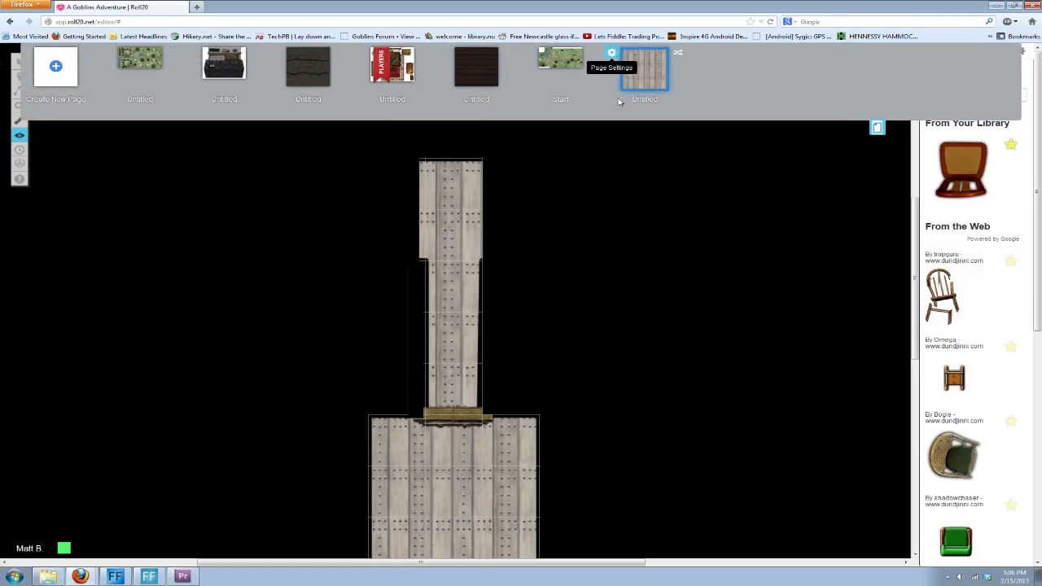
{"action": "left_click", "coordinate": [612, 53]}
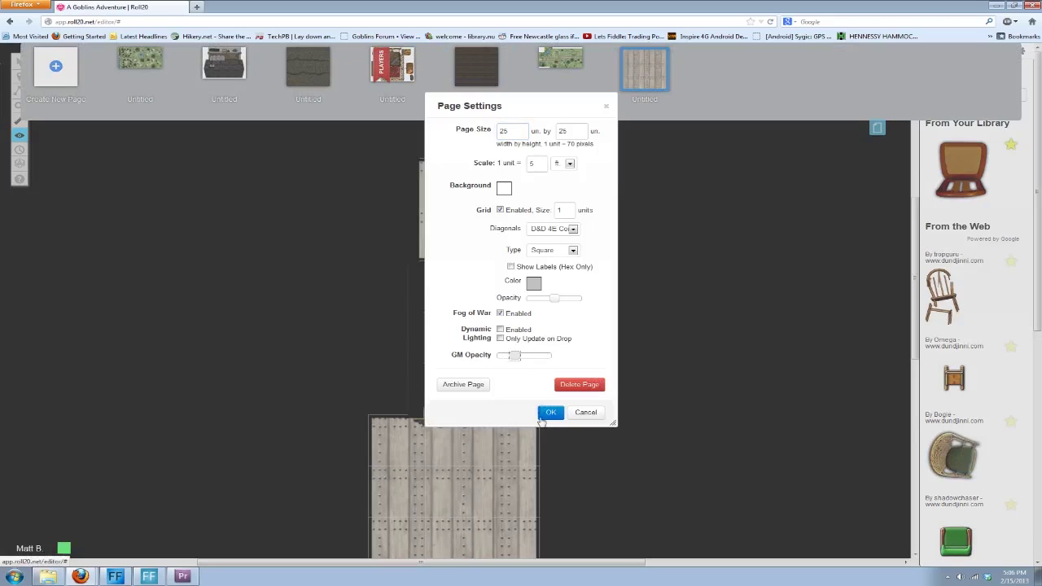
{"action": "left_click", "coordinate": [541, 416]}
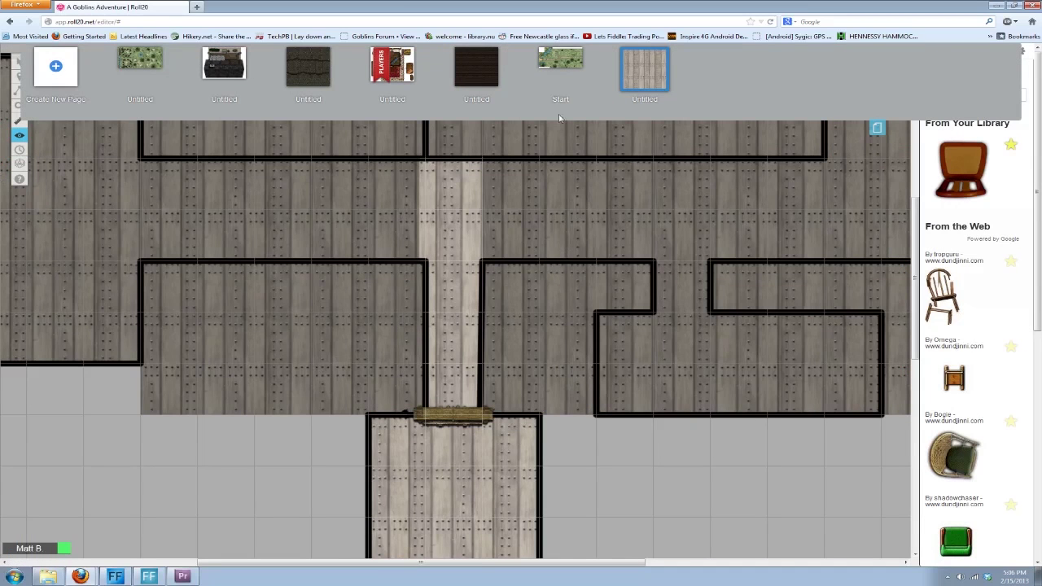
{"action": "left_click", "coordinate": [877, 131]}
Step: Reveal the strip covering the door between the corridor and the lower room
{"action": "mouse_move", "coordinate": [23, 136]}
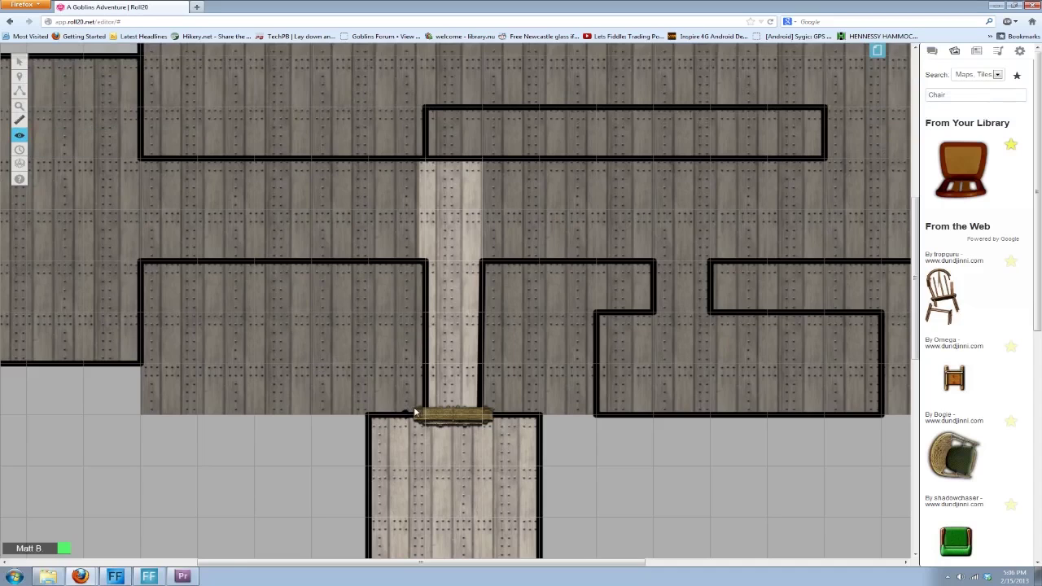
{"action": "left_click_drag", "start_coordinate": [415, 413], "coordinate": [492, 427]}
{"action": "scroll", "coordinate": [491, 433], "scroll_direction": "down", "scroll_amount": 2}
Step: Reveal the east-west hallway as far as the wall corner before the eastern opening, and the whole room at its west end
{"action": "scroll", "coordinate": [478, 442], "scroll_direction": "up", "scroll_amount": 5}
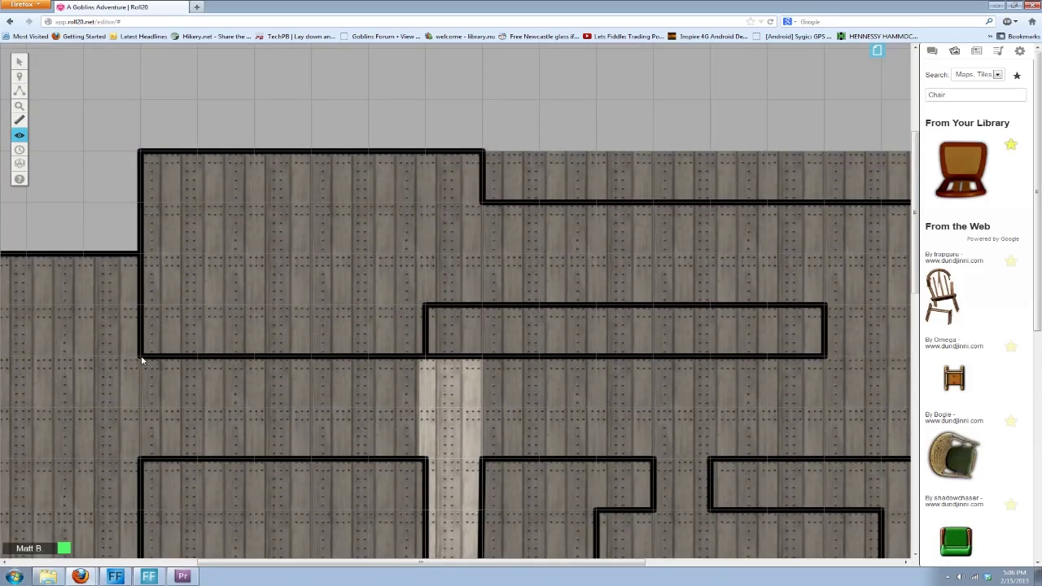
{"action": "left_click_drag", "start_coordinate": [140, 359], "coordinate": [658, 464]}
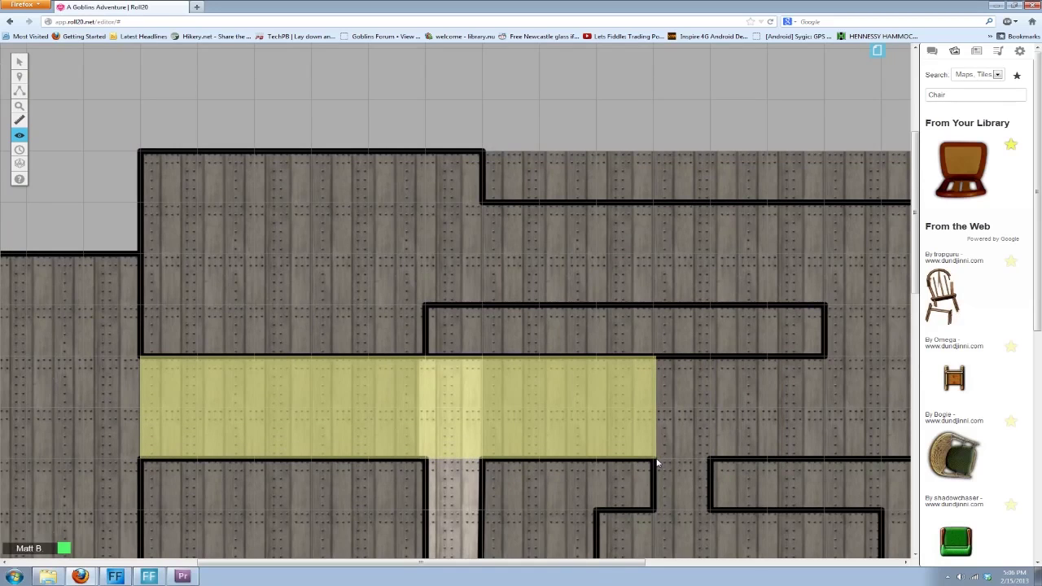
{"action": "left_click_drag", "start_coordinate": [658, 464], "coordinate": [656, 462]}
{"action": "scroll", "coordinate": [102, 423], "scroll_direction": "down", "scroll_amount": 2}
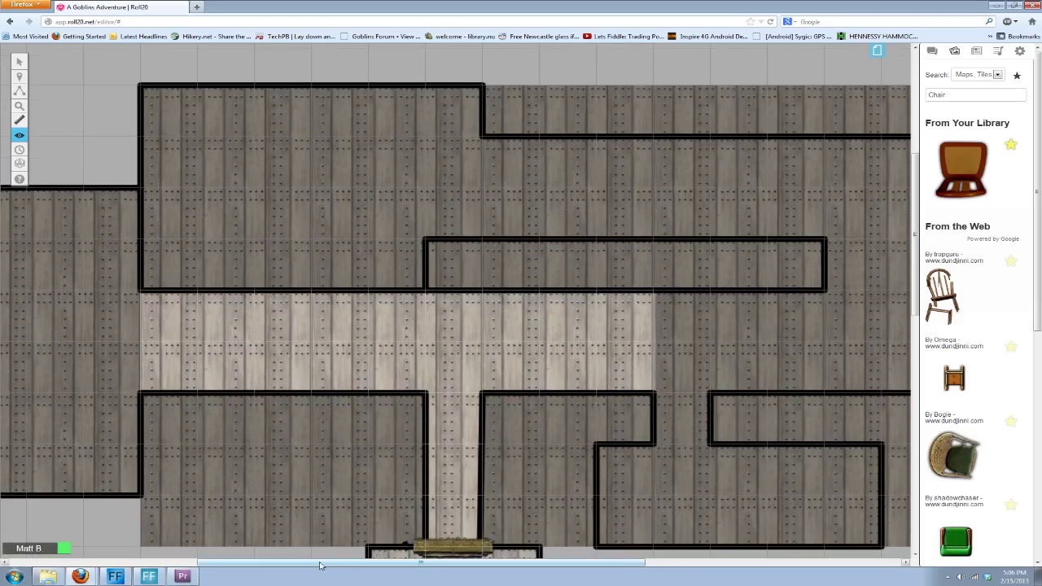
{"action": "scroll", "coordinate": [172, 242], "scroll_direction": "left", "scroll_amount": 4}
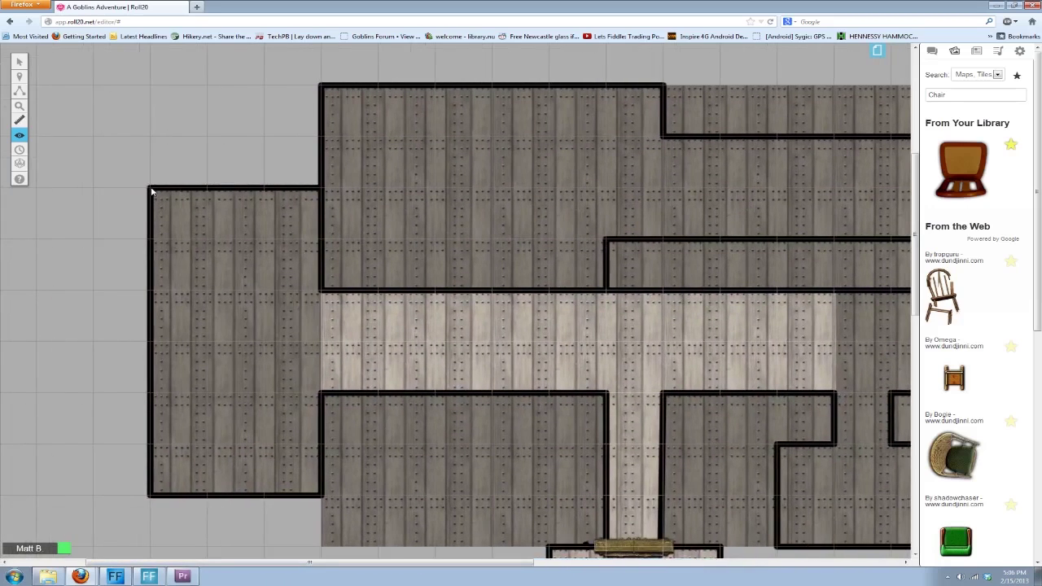
{"action": "left_click_drag", "start_coordinate": [150, 191], "coordinate": [324, 500]}
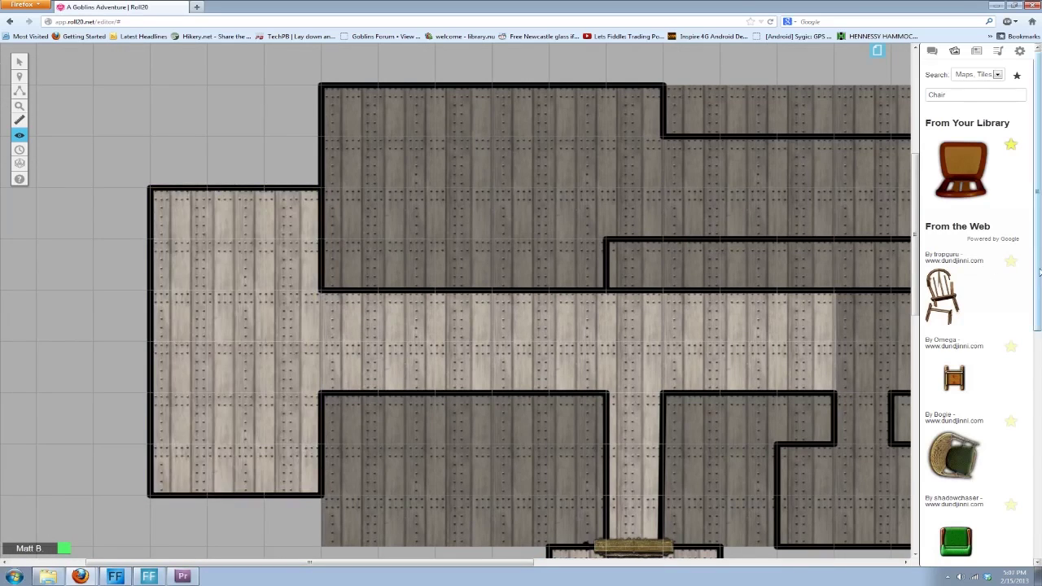
Step: Search the maps and tiles art library for "Tapestries"
{"action": "scroll", "coordinate": [983, 277], "scroll_direction": "down", "scroll_amount": 3}
{"action": "scroll", "coordinate": [969, 204], "scroll_direction": "up", "scroll_amount": 3}
{"action": "double_click", "coordinate": [949, 96]}
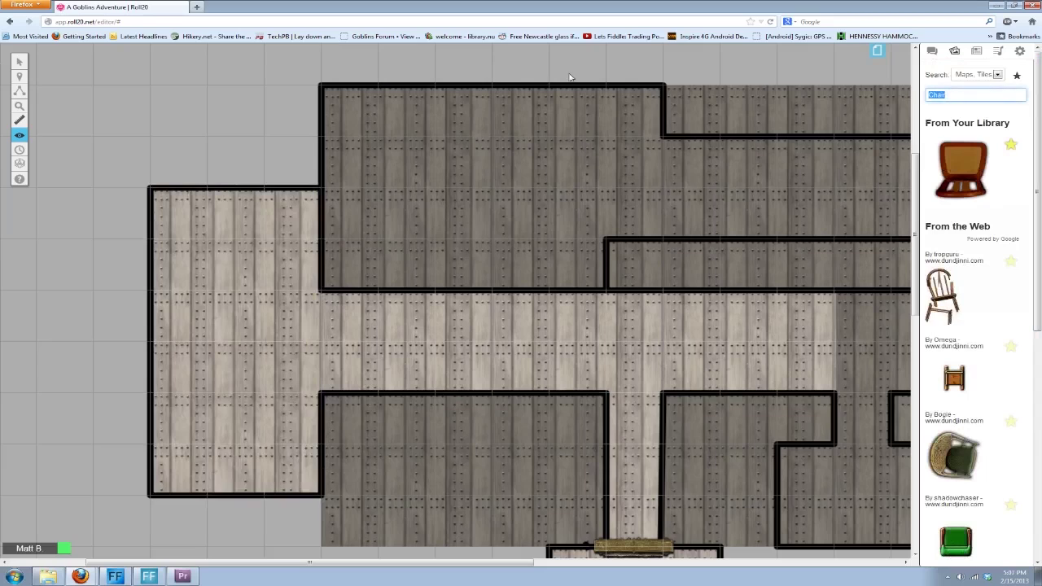
{"action": "type", "text": "Tap"}
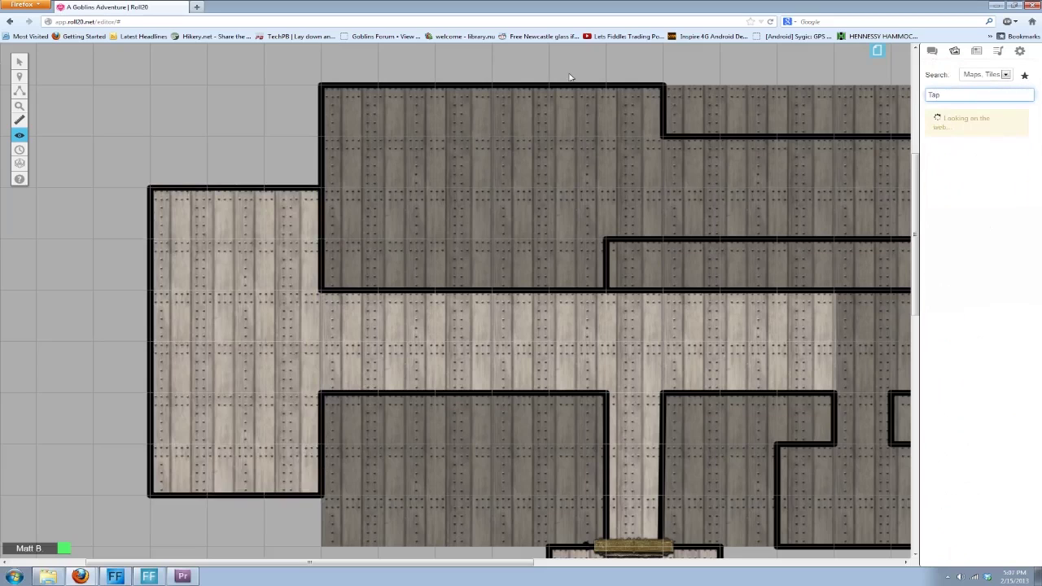
{"action": "type", "text": "astries"}
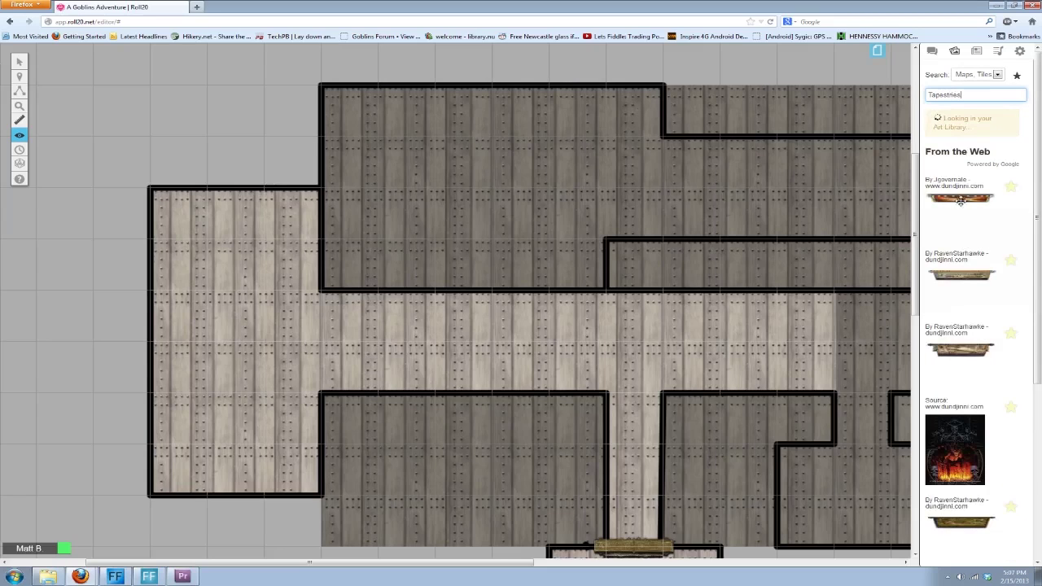
Step: Place the red flame-patterned tapestry from the search results on the map, beside the upper part of the west room
{"action": "scroll", "coordinate": [962, 317], "scroll_direction": "down", "scroll_amount": 1}
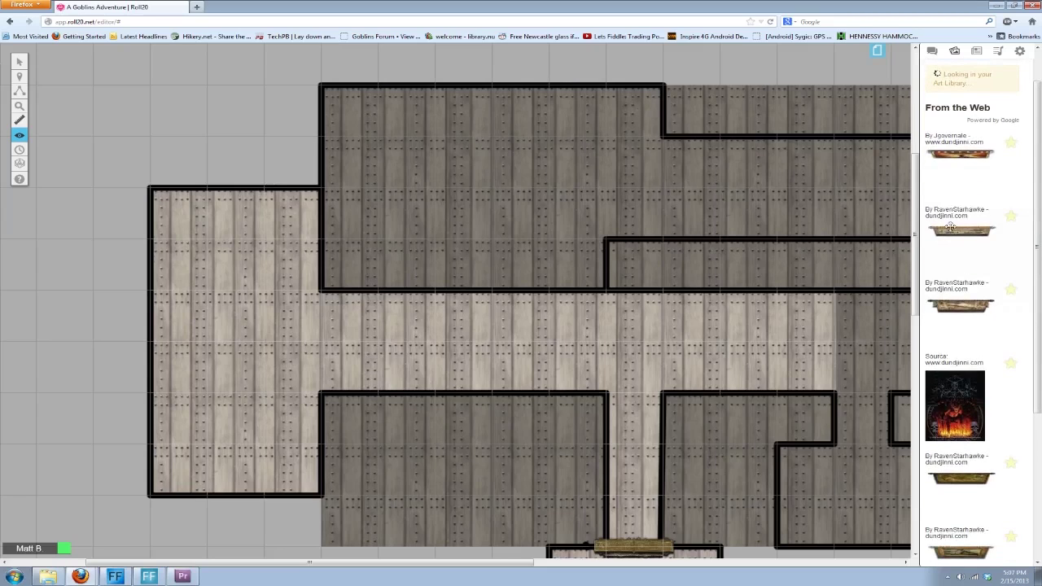
{"action": "left_click_drag", "start_coordinate": [980, 154], "coordinate": [284, 202]}
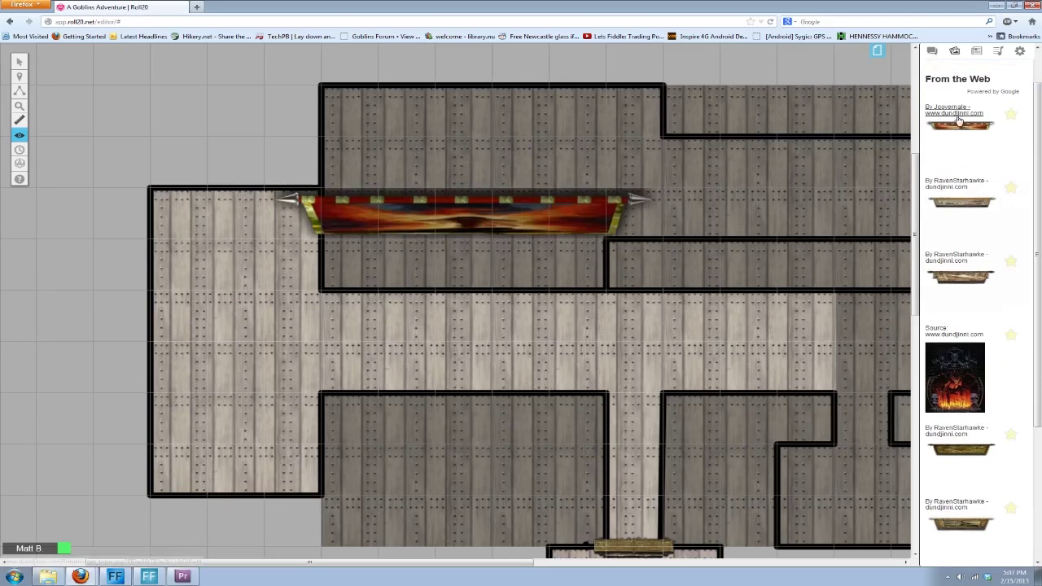
{"action": "left_click_drag", "start_coordinate": [472, 202], "coordinate": [431, 262]}
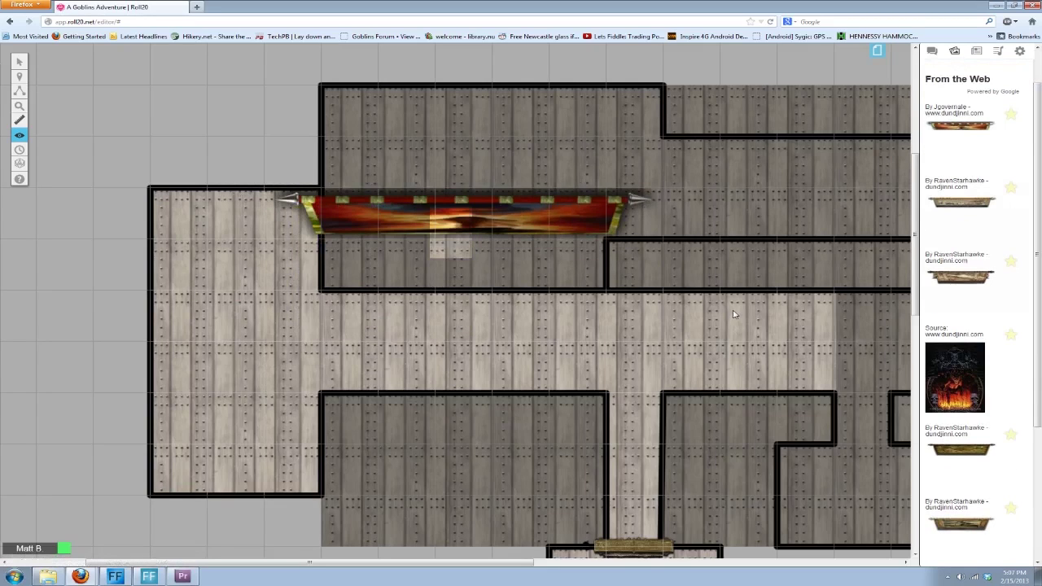
{"action": "mouse_move", "coordinate": [20, 135]}
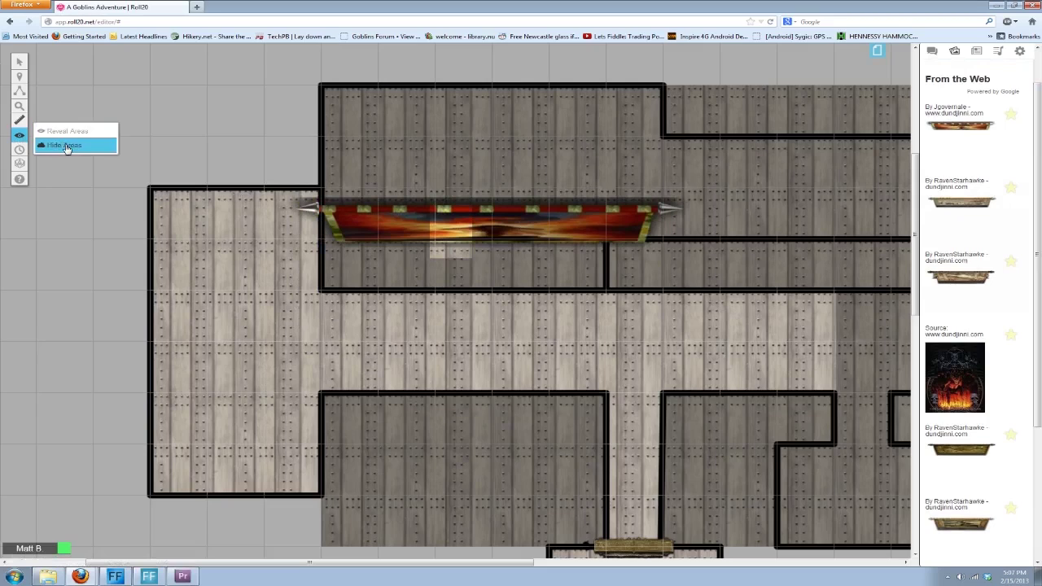
{"action": "left_click", "coordinate": [59, 145]}
{"action": "left_click_drag", "start_coordinate": [405, 187], "coordinate": [499, 286]}
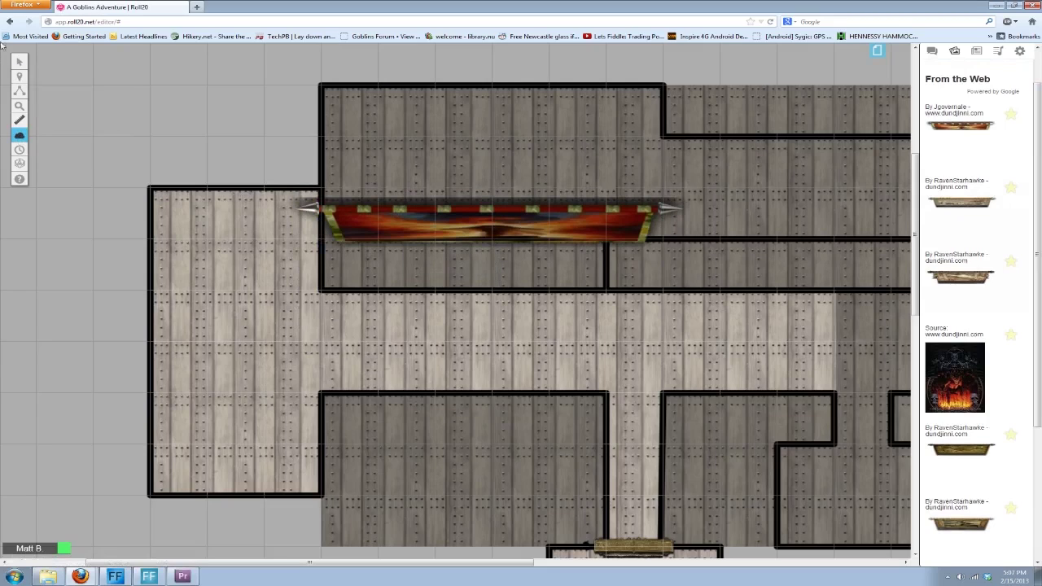
Step: Move the red tapestry down into the hallway, against its north wall
{"action": "mouse_move", "coordinate": [20, 61]}
{"action": "left_click", "coordinate": [69, 61]}
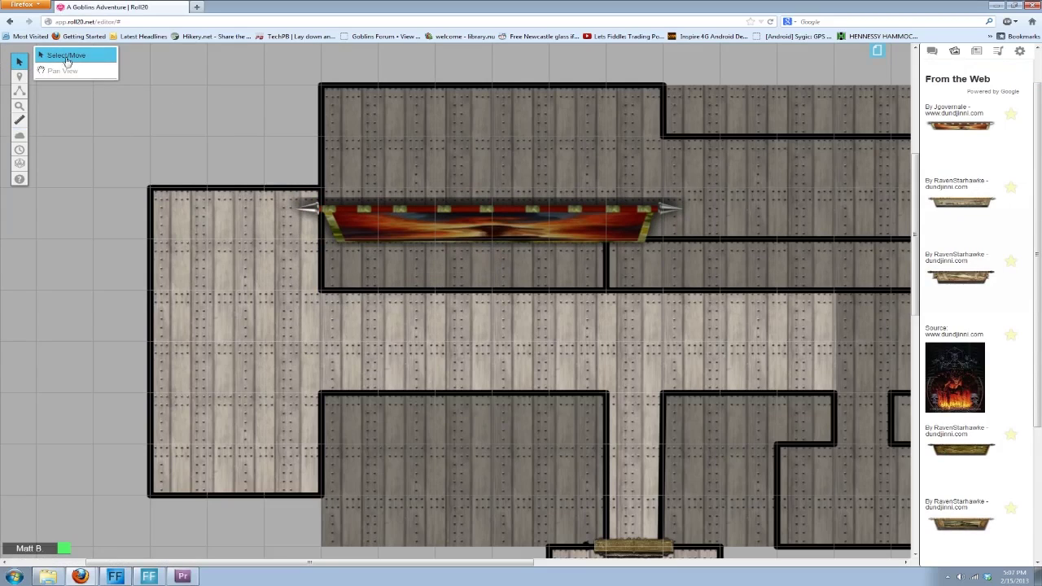
{"action": "left_click_drag", "start_coordinate": [488, 210], "coordinate": [428, 297]}
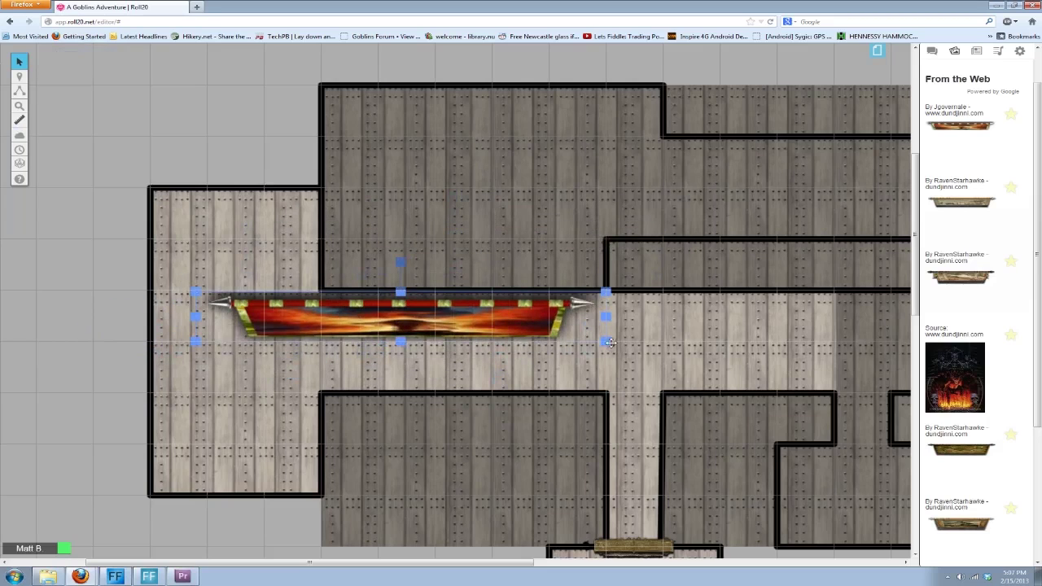
{"action": "left_click_drag", "start_coordinate": [610, 345], "coordinate": [457, 342]}
{"action": "key", "text": "Delete"}
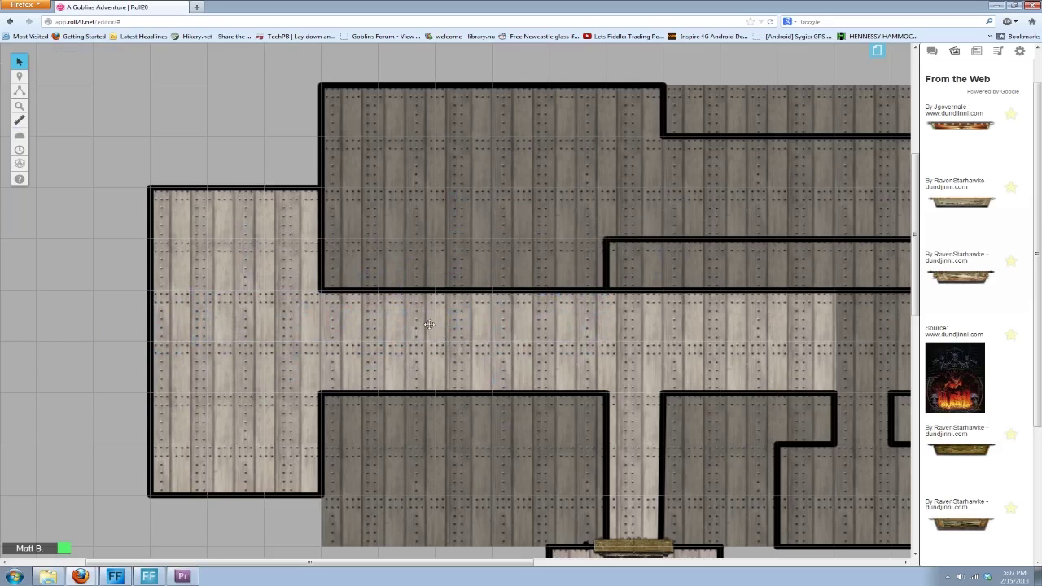
{"action": "key", "text": "ctrl+z"}
Step: Move the red tapestry up to just above the north wall of the west room
{"action": "left_click_drag", "start_coordinate": [493, 319], "coordinate": [314, 174]}
{"action": "left_click", "coordinate": [437, 186]}
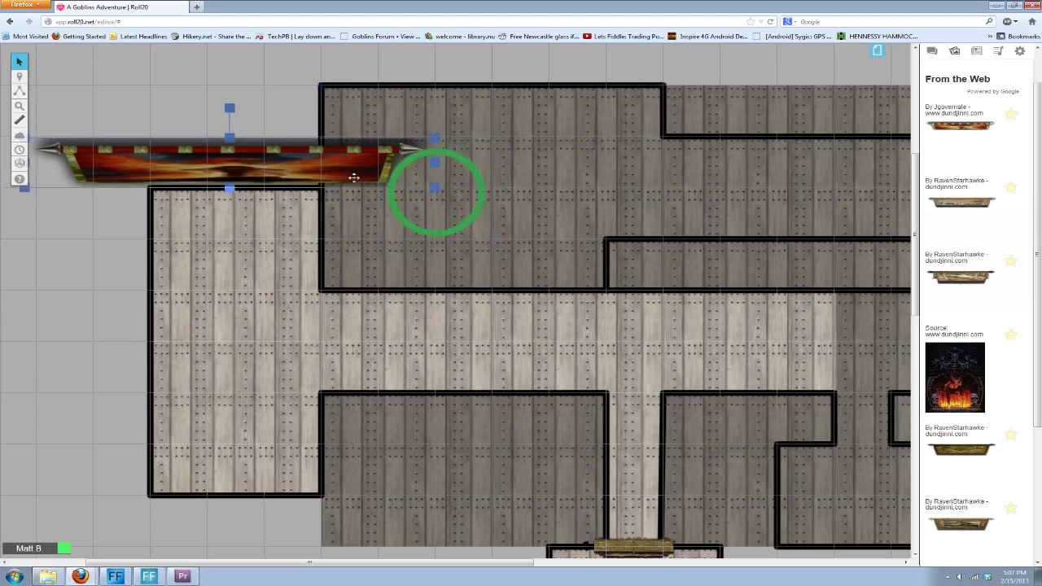
{"action": "key", "text": "Delete"}
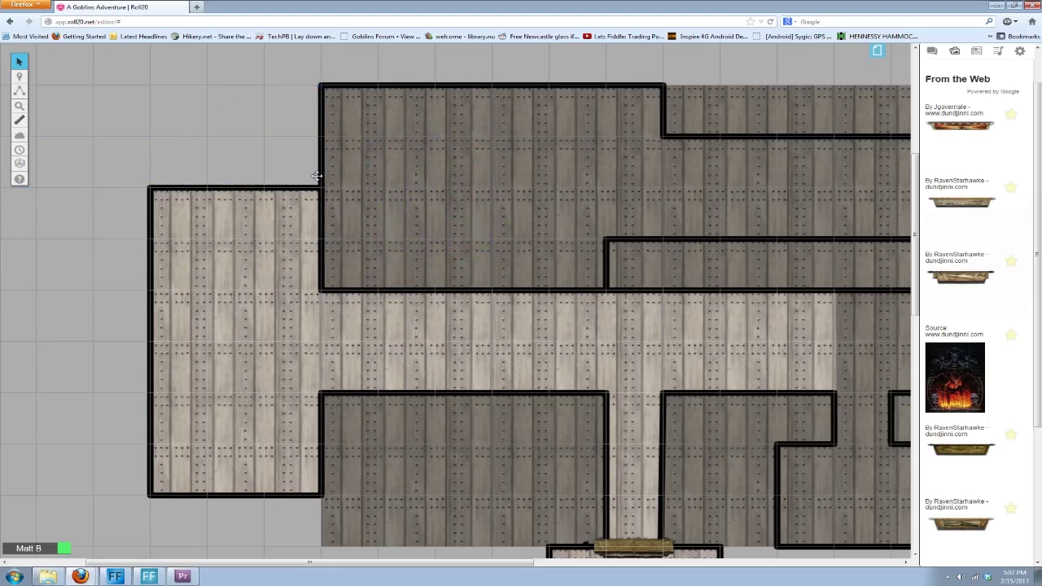
{"action": "scroll", "coordinate": [317, 176], "scroll_direction": "down", "scroll_amount": 3}
{"action": "scroll", "coordinate": [293, 179], "scroll_direction": "up", "scroll_amount": 4}
{"action": "key", "text": "ctrl+z"}
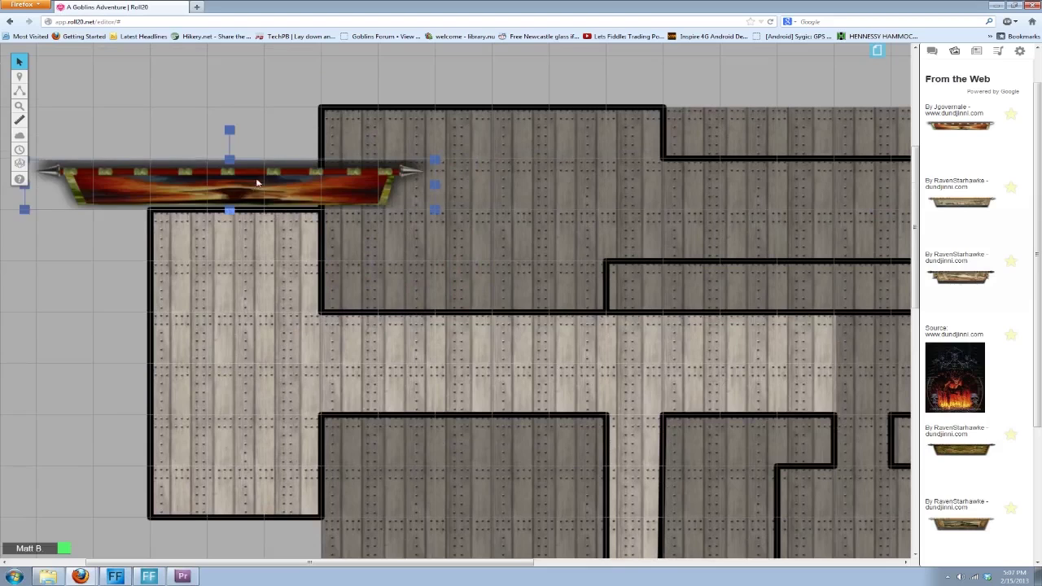
Step: Resize the red tapestry to three grid squares wide and one square tall
{"action": "left_click_drag", "start_coordinate": [230, 210], "coordinate": [236, 260]}
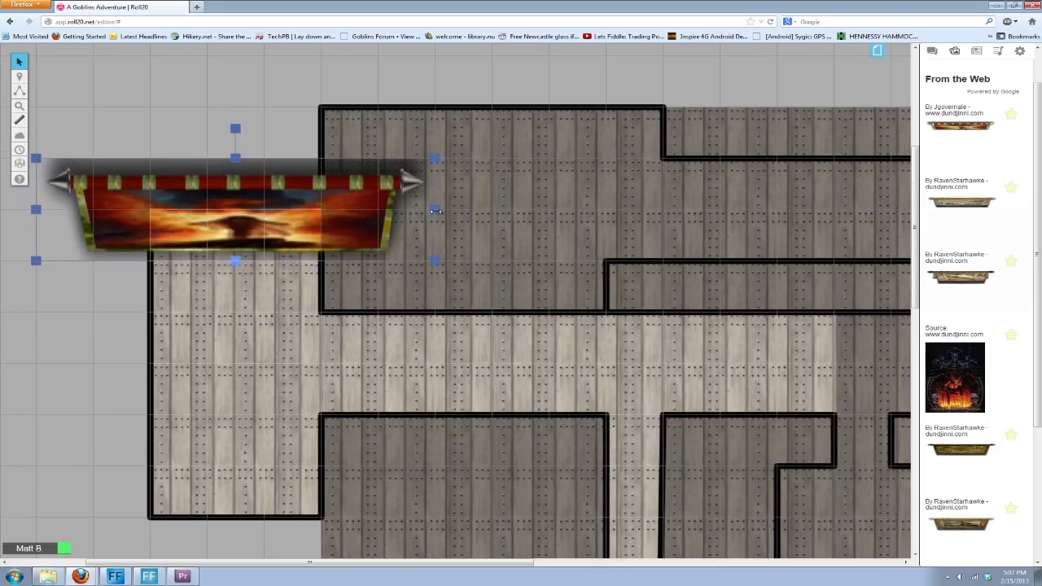
{"action": "left_click_drag", "start_coordinate": [435, 210], "coordinate": [322, 210]}
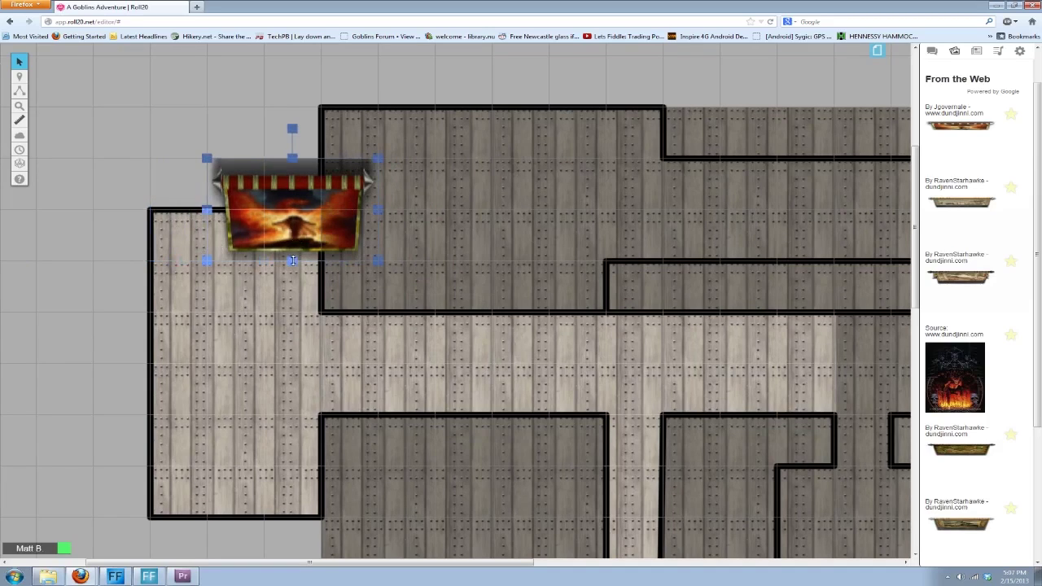
{"action": "mouse_move", "coordinate": [293, 260]}
{"action": "left_mouse_down"}
{"action": "mouse_move", "coordinate": [302, 232]}
{"action": "mouse_move", "coordinate": [292, 261]}
{"action": "left_mouse_up"}
Step: Set the red tapestry as a drawing and fit it as a thin strip along the west room's north wall
{"action": "right_click", "coordinate": [316, 241]}
{"action": "mouse_move", "coordinate": [336, 323]}
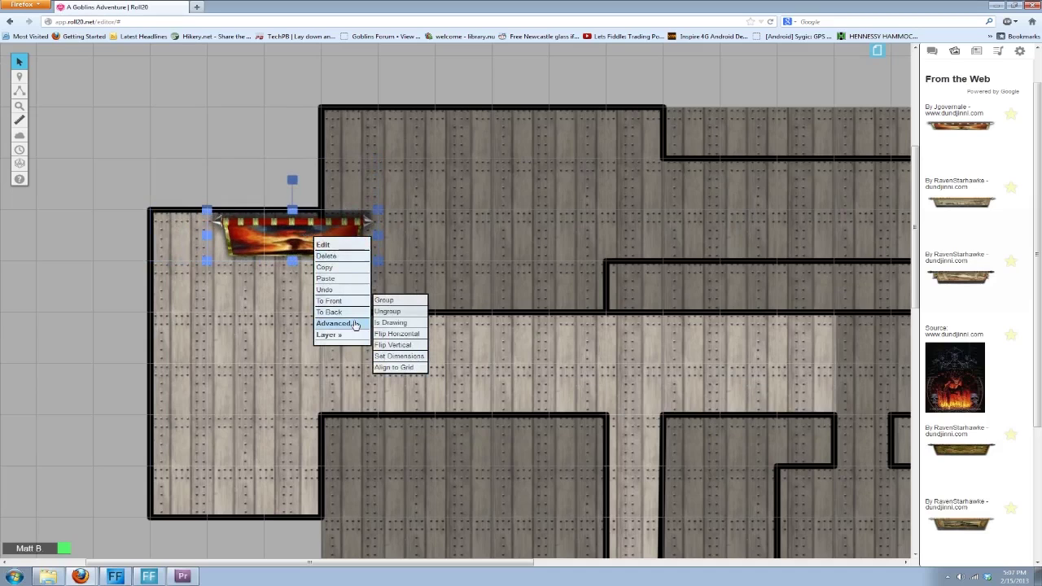
{"action": "left_click", "coordinate": [384, 322]}
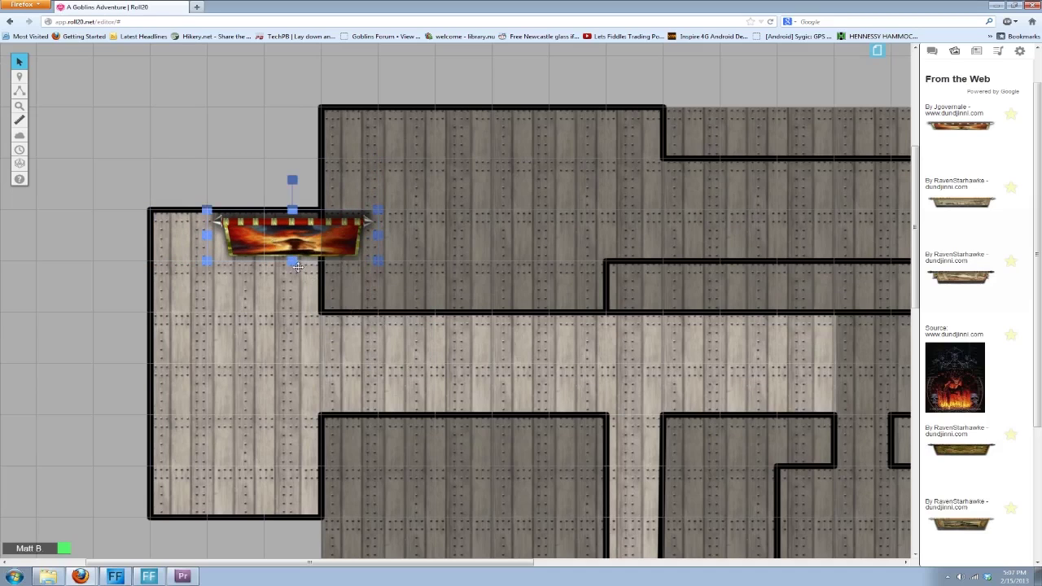
{"action": "left_click_drag", "start_coordinate": [295, 261], "coordinate": [266, 219]}
{"action": "left_click", "coordinate": [269, 295]}
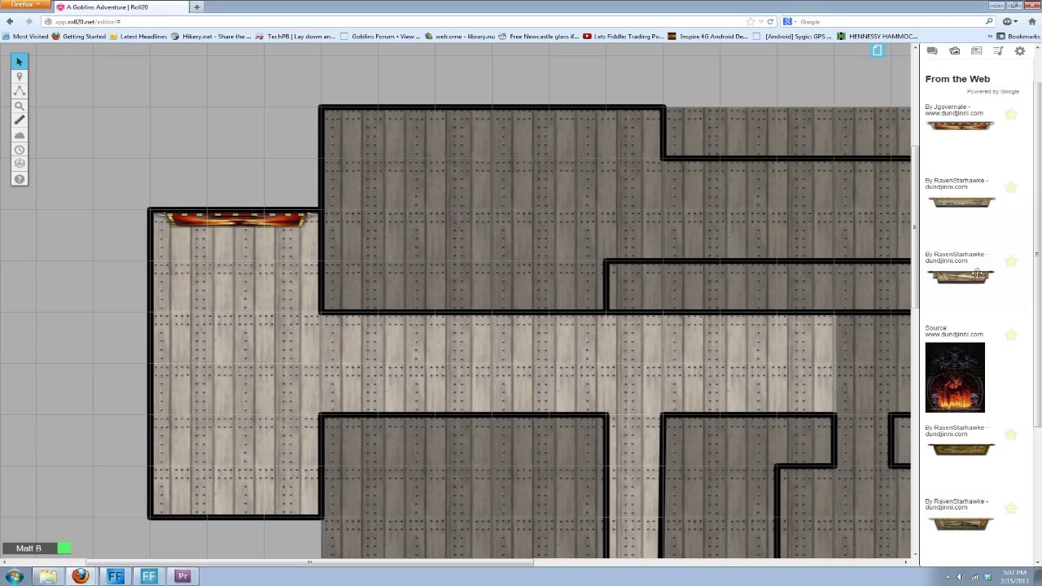
Step: Place the pale landscape tapestry with the orange rod across the west room and hallway, and set it as a drawing
{"action": "left_click_drag", "start_coordinate": [977, 203], "coordinate": [523, 388]}
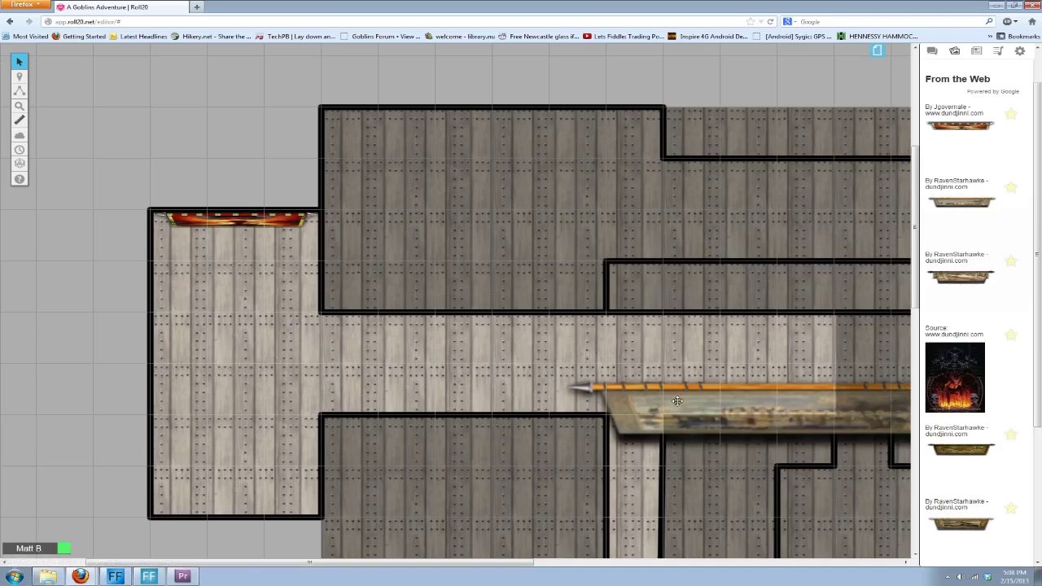
{"action": "left_click_drag", "start_coordinate": [677, 400], "coordinate": [196, 304]}
{"action": "left_click_drag", "start_coordinate": [477, 354], "coordinate": [559, 399]}
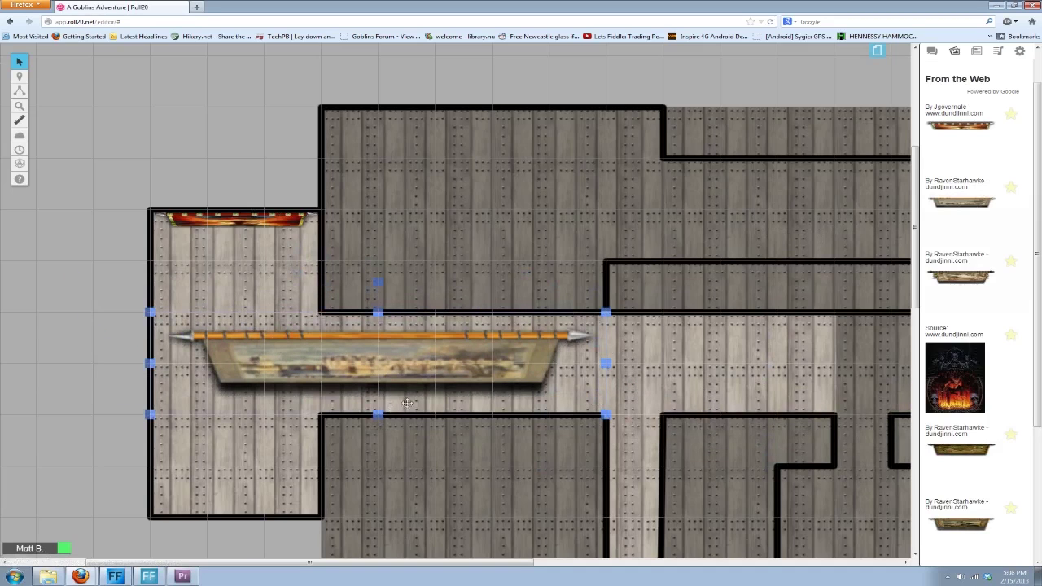
{"action": "right_click", "coordinate": [528, 353]}
{"action": "mouse_move", "coordinate": [572, 433]}
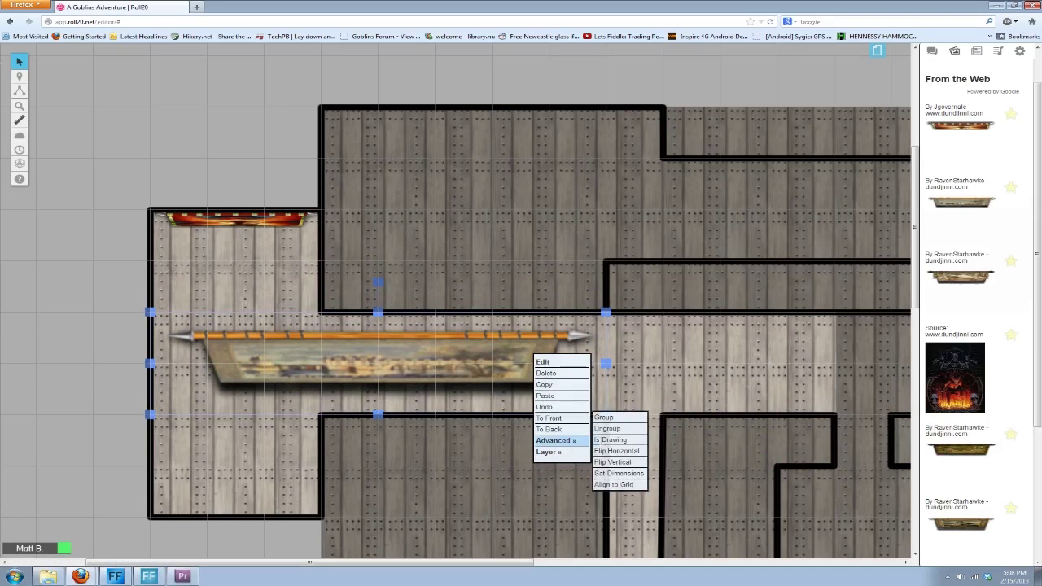
{"action": "left_click", "coordinate": [610, 441]}
{"action": "left_click", "coordinate": [581, 411]}
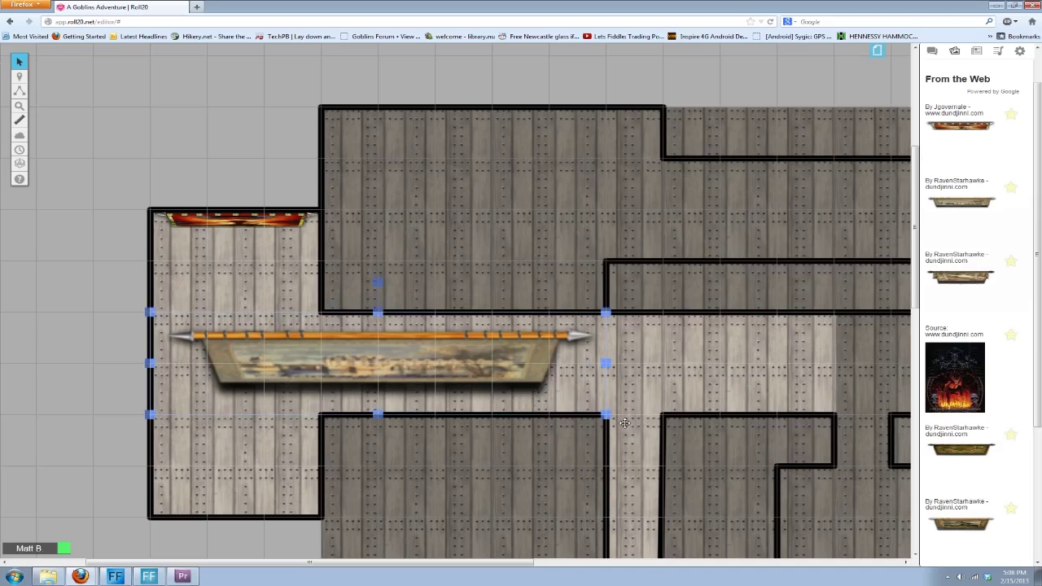
Step: Shrink the pale tapestry to a thin strip, rotate it upright and place it along the room's west wall
{"action": "left_click_drag", "start_coordinate": [606, 412], "coordinate": [527, 364]}
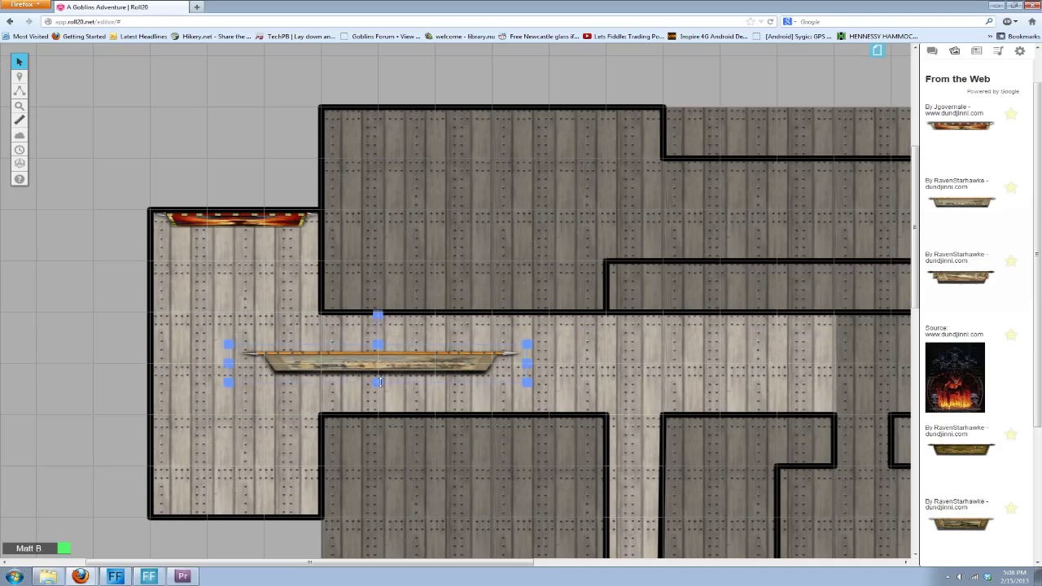
{"action": "left_click_drag", "start_coordinate": [379, 382], "coordinate": [380, 374]}
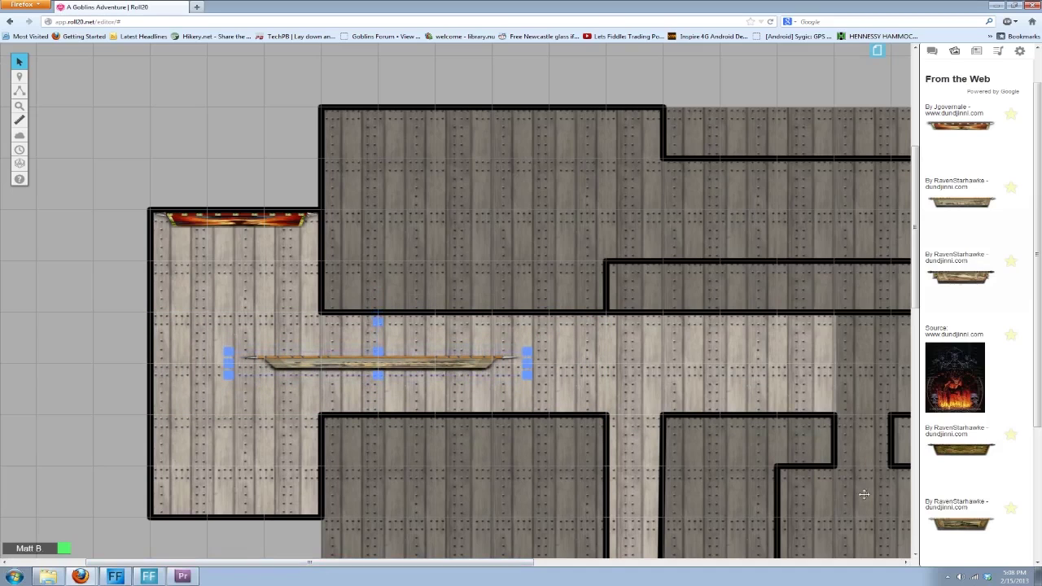
{"action": "left_click_drag", "start_coordinate": [377, 321], "coordinate": [295, 361]}
{"action": "left_click_drag", "start_coordinate": [376, 335], "coordinate": [164, 338]}
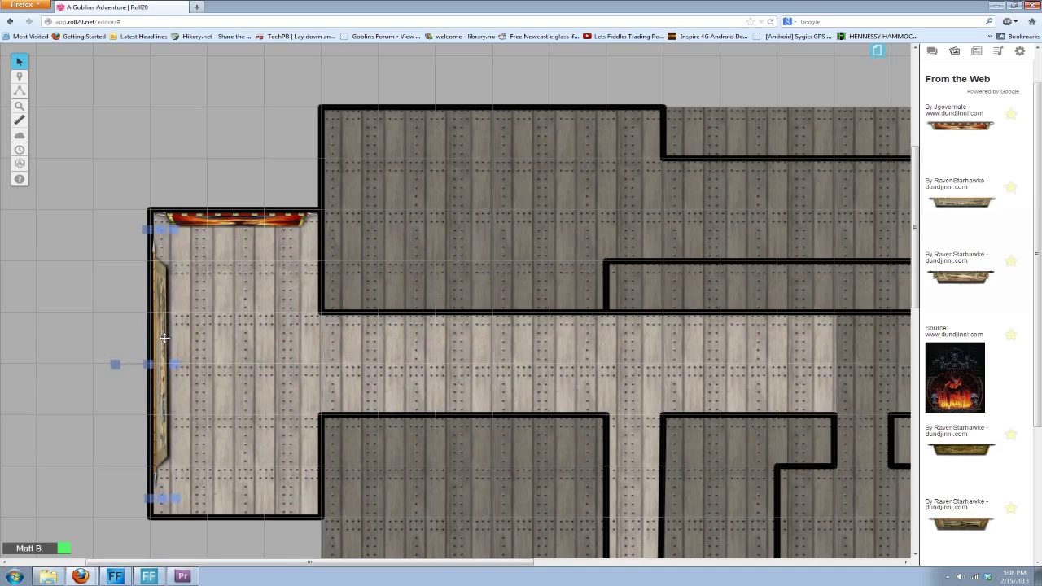
{"action": "left_click", "coordinate": [103, 332]}
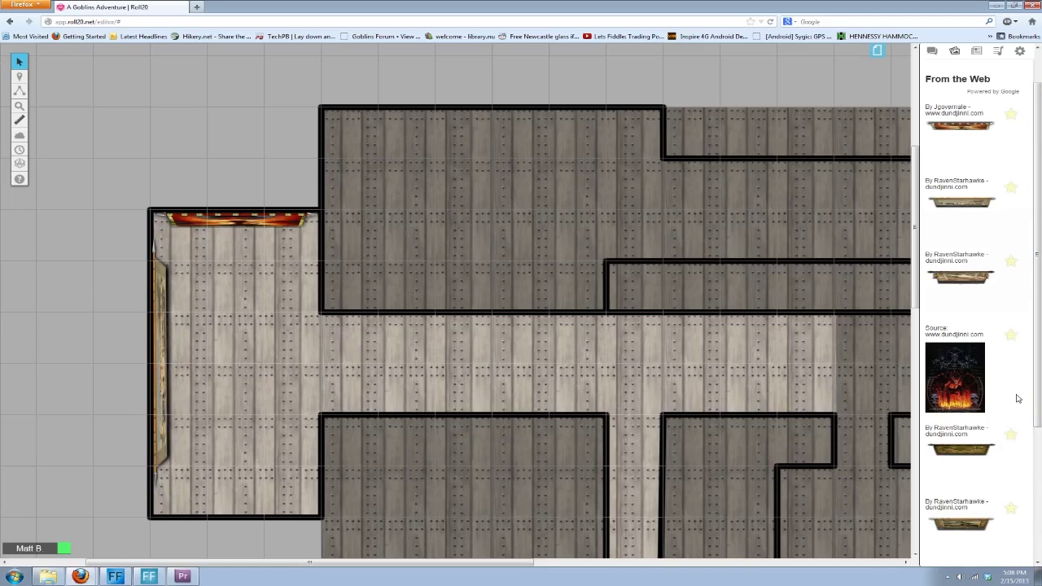
Step: Place the ornate green-gold tapestry with the brown rod in the hallway and set it as a drawing
{"action": "scroll", "coordinate": [1017, 407], "scroll_direction": "down", "scroll_amount": 6}
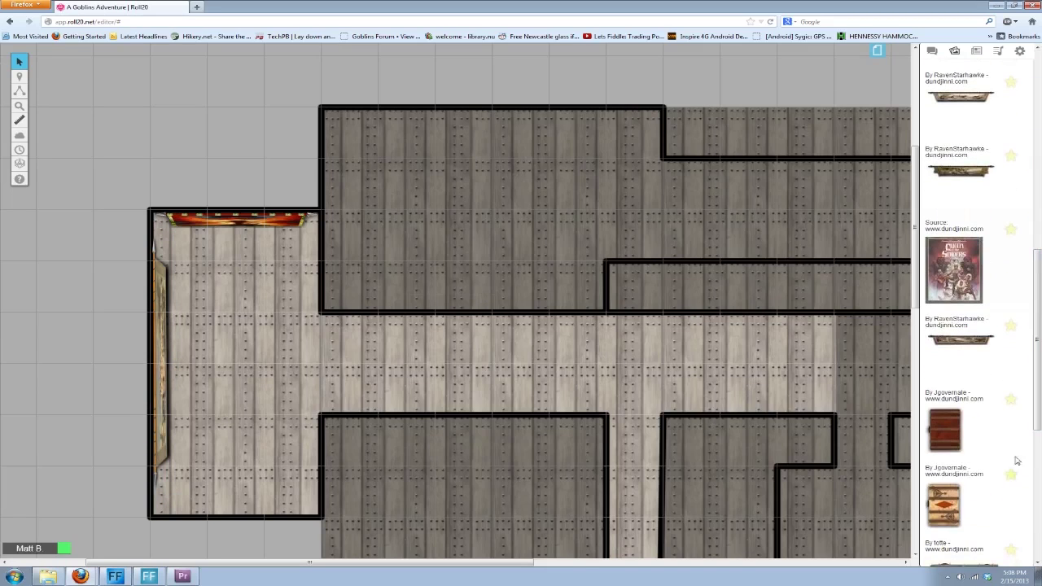
{"action": "left_click_drag", "start_coordinate": [965, 170], "coordinate": [246, 347]}
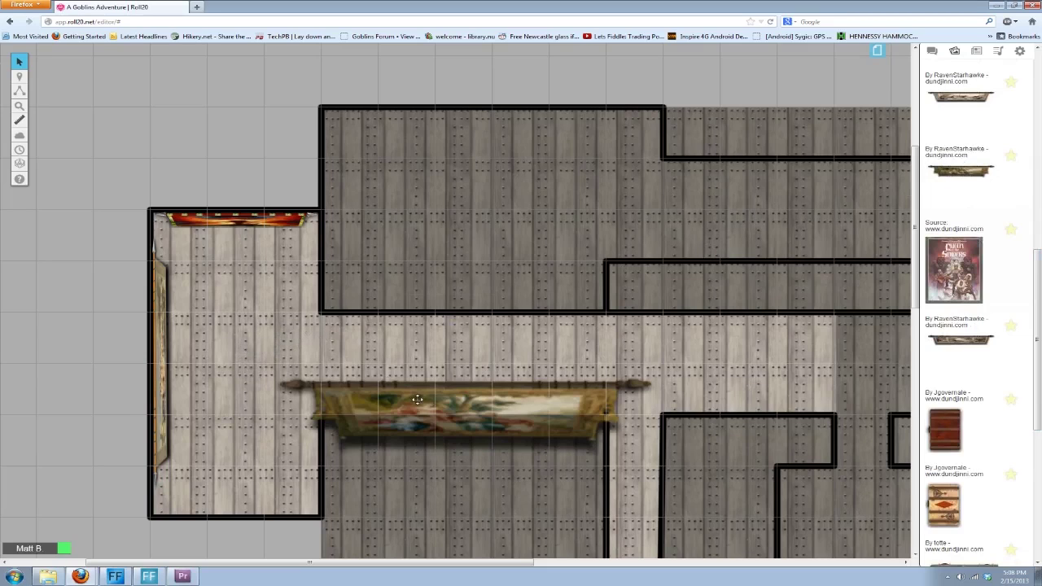
{"action": "left_click_drag", "start_coordinate": [416, 399], "coordinate": [303, 348]}
{"action": "right_click", "coordinate": [445, 360]}
{"action": "mouse_move", "coordinate": [486, 446]}
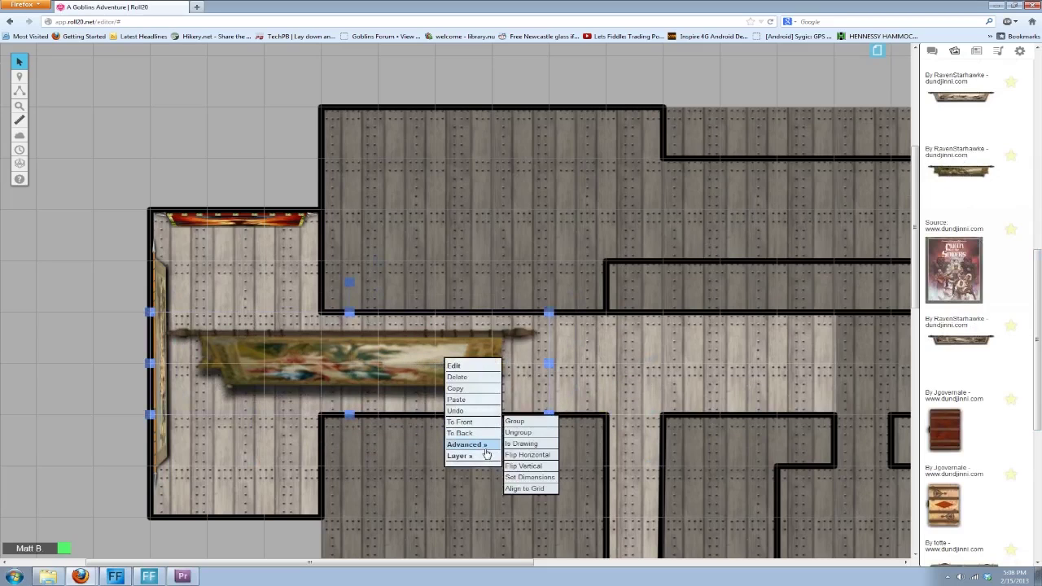
{"action": "left_click", "coordinate": [521, 444]}
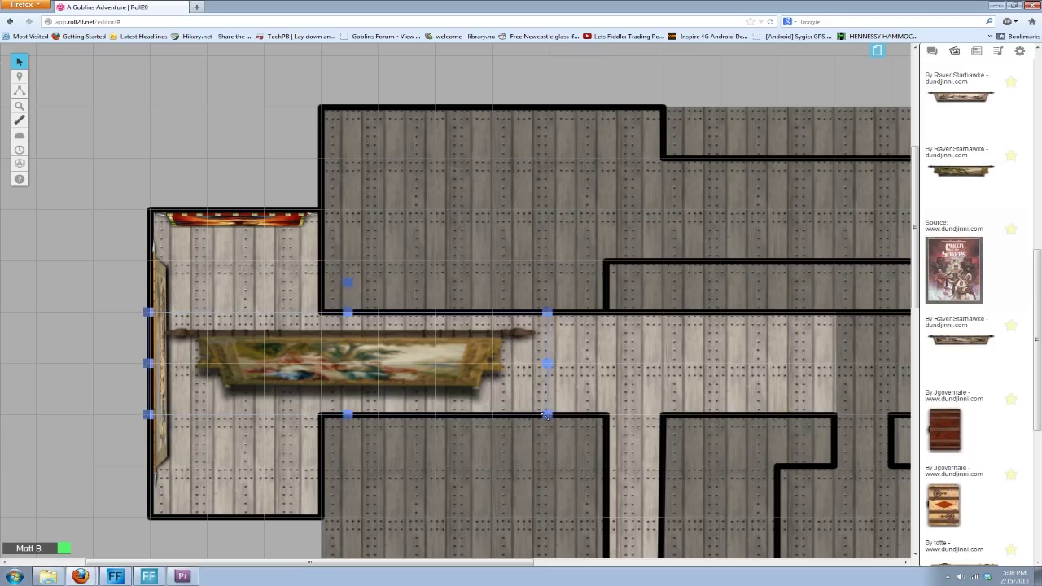
Step: Shrink the green-gold tapestry to a thin strip, rotate it 180 degrees and place it along the west room's south wall
{"action": "left_click_drag", "start_coordinate": [548, 415], "coordinate": [431, 394]}
{"action": "left_click_drag", "start_coordinate": [350, 387], "coordinate": [349, 370]}
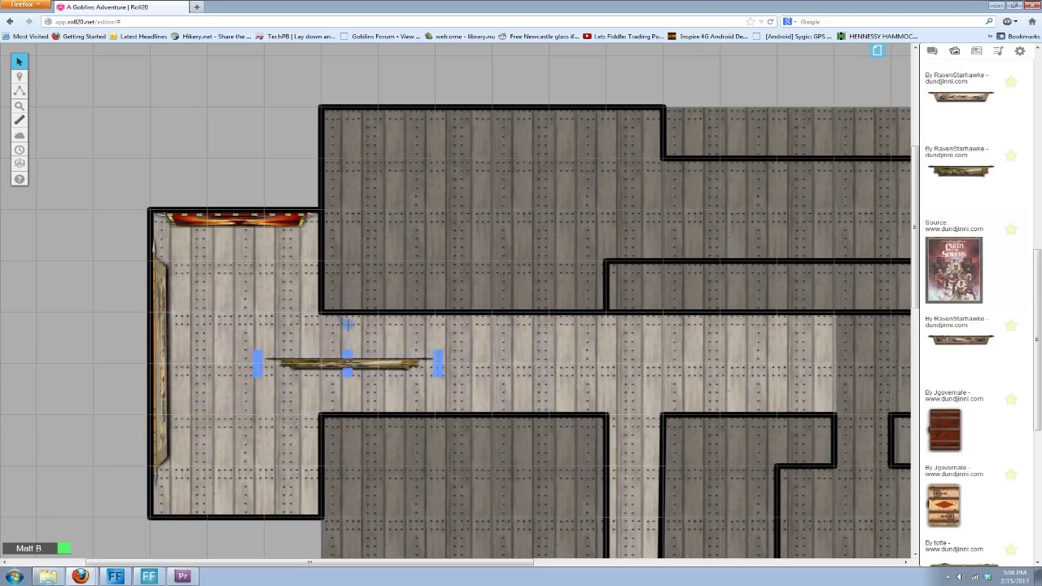
{"action": "left_click_drag", "start_coordinate": [347, 325], "coordinate": [342, 470]}
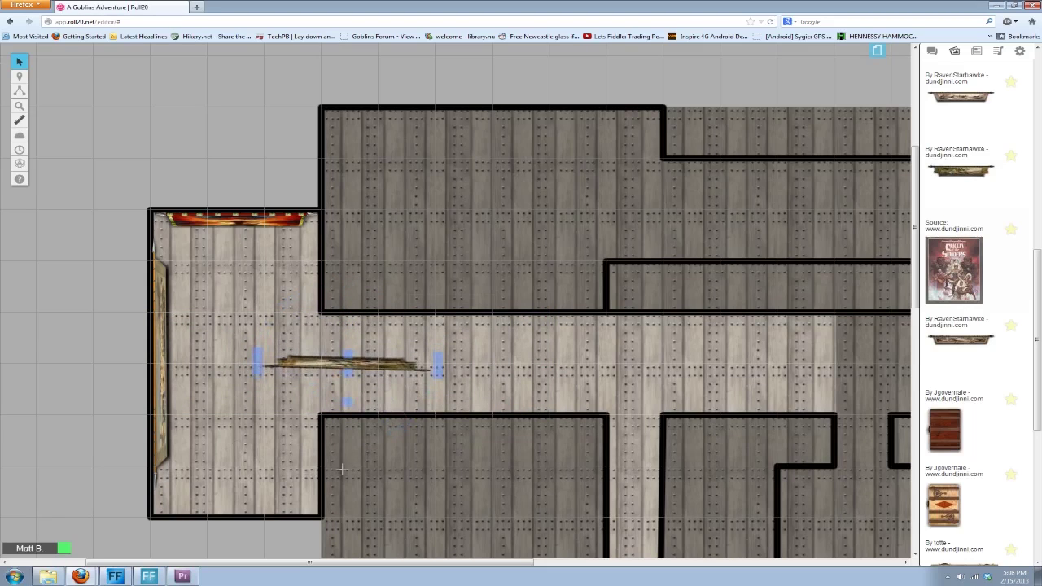
{"action": "left_click_drag", "start_coordinate": [403, 365], "coordinate": [292, 506]}
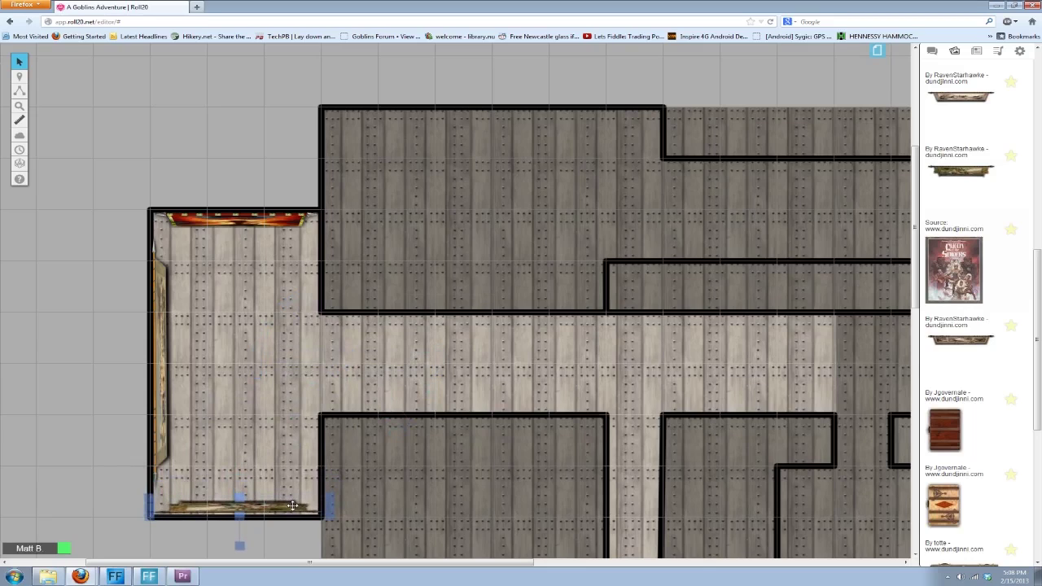
{"action": "left_click", "coordinate": [214, 151]}
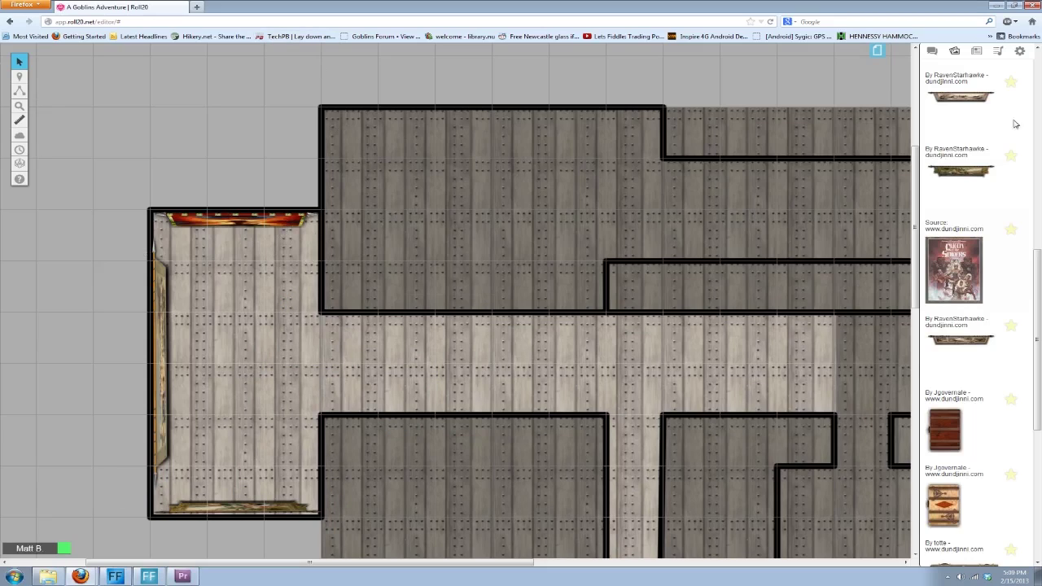
{"action": "left_click", "coordinate": [961, 53]}
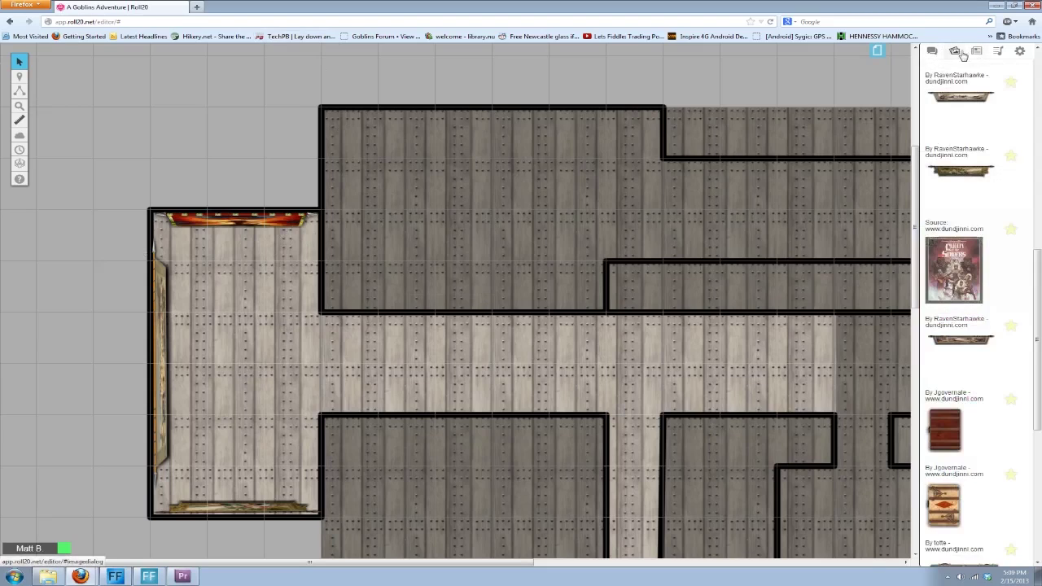
{"action": "left_click", "coordinate": [976, 52]}
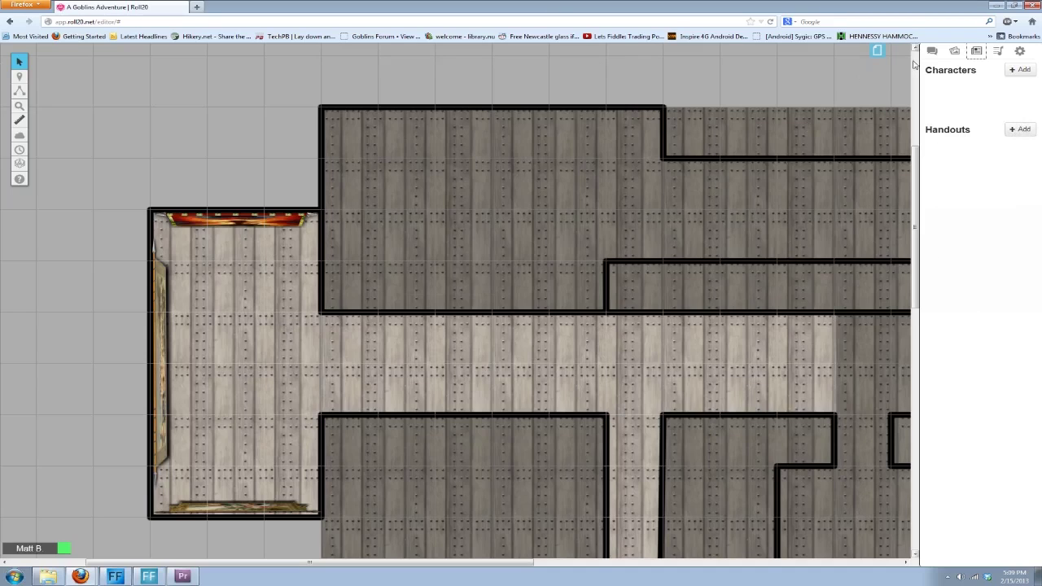
{"action": "left_click", "coordinate": [953, 54]}
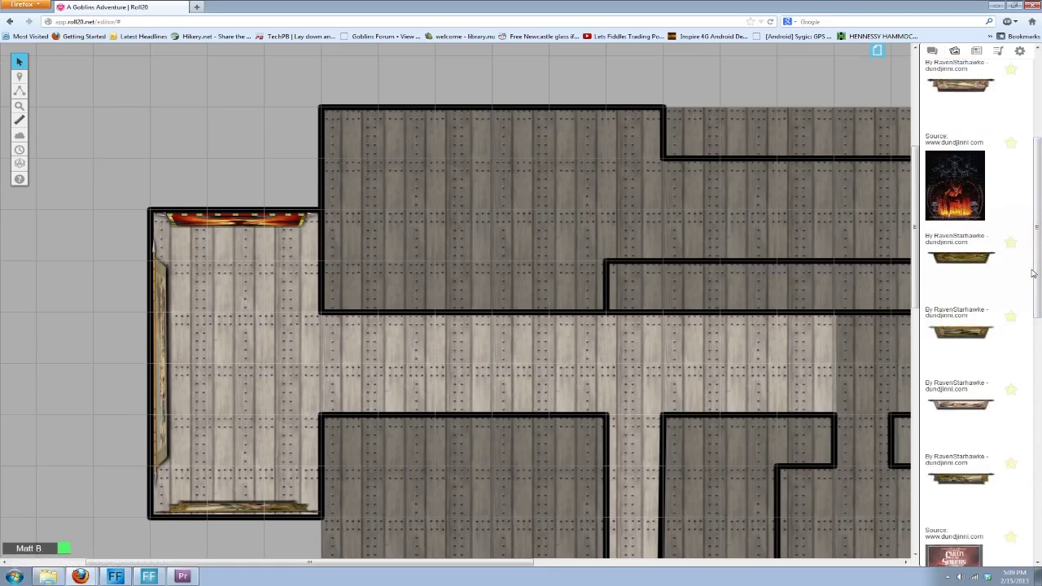
Step: Look through the tapestry search results and examine the west room, hallway and furnished south room on the map
{"action": "left_click_drag", "start_coordinate": [1039, 283], "coordinate": [1025, 392]}
{"action": "scroll", "coordinate": [1024, 392], "scroll_direction": "down", "scroll_amount": 3}
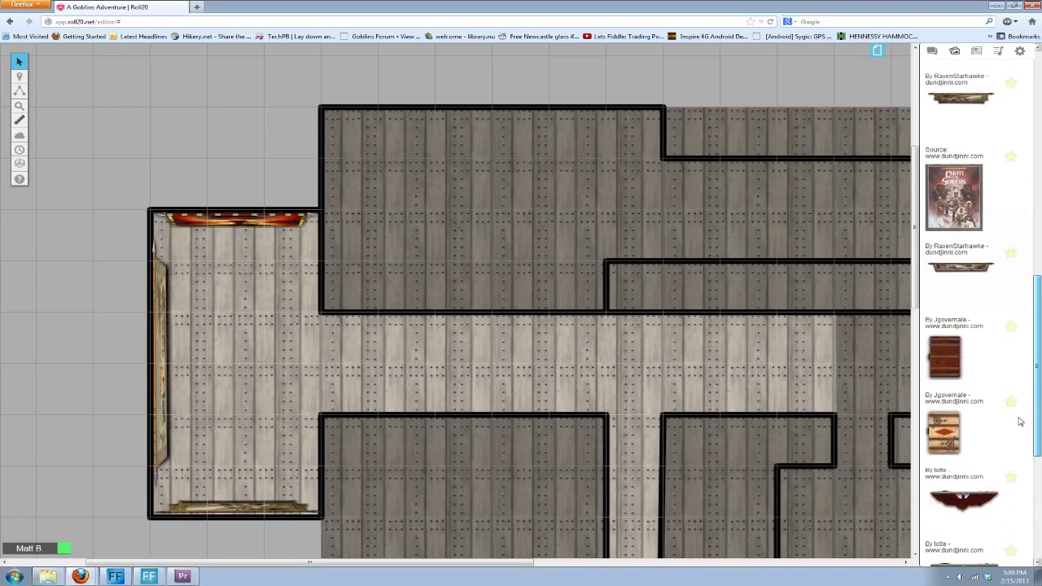
{"action": "scroll", "coordinate": [1020, 421], "scroll_direction": "down", "scroll_amount": 2}
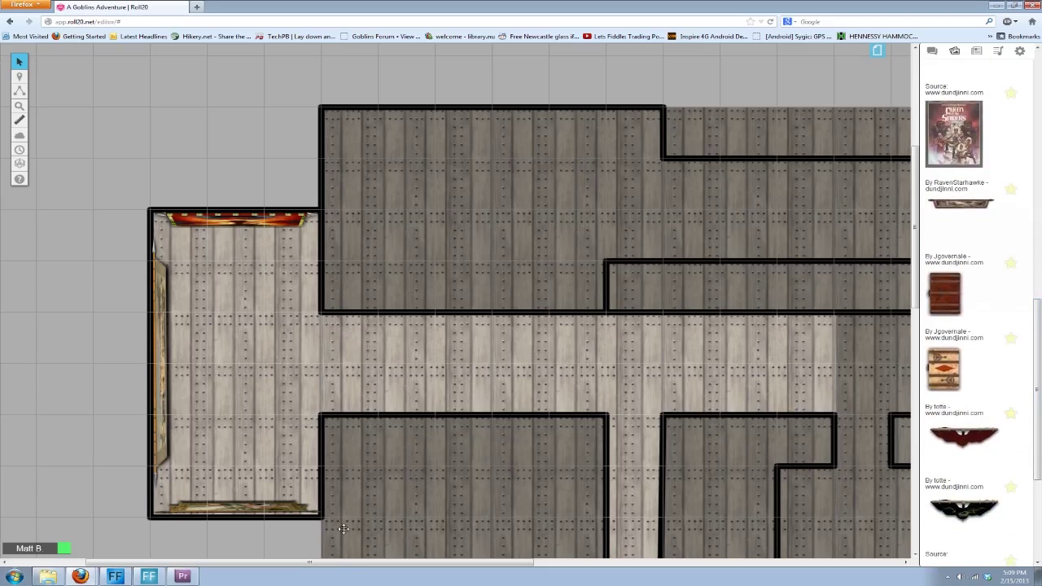
{"action": "mouse_move", "coordinate": [327, 562]}
{"action": "left_mouse_down"}
{"action": "mouse_move", "coordinate": [352, 562]}
{"action": "mouse_move", "coordinate": [334, 562]}
{"action": "left_mouse_up"}
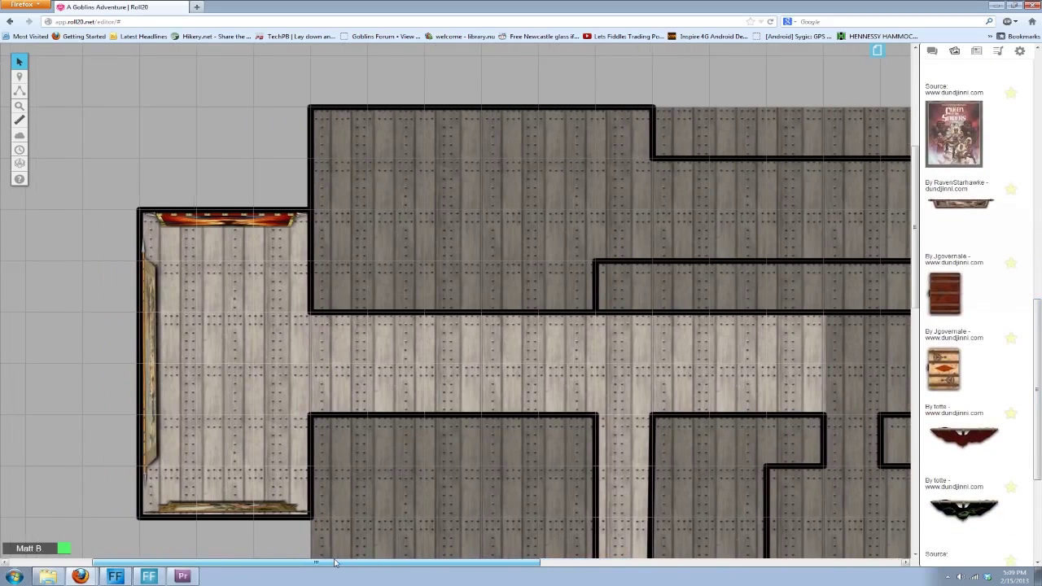
{"action": "scroll", "coordinate": [1035, 548], "scroll_direction": "down", "scroll_amount": 5}
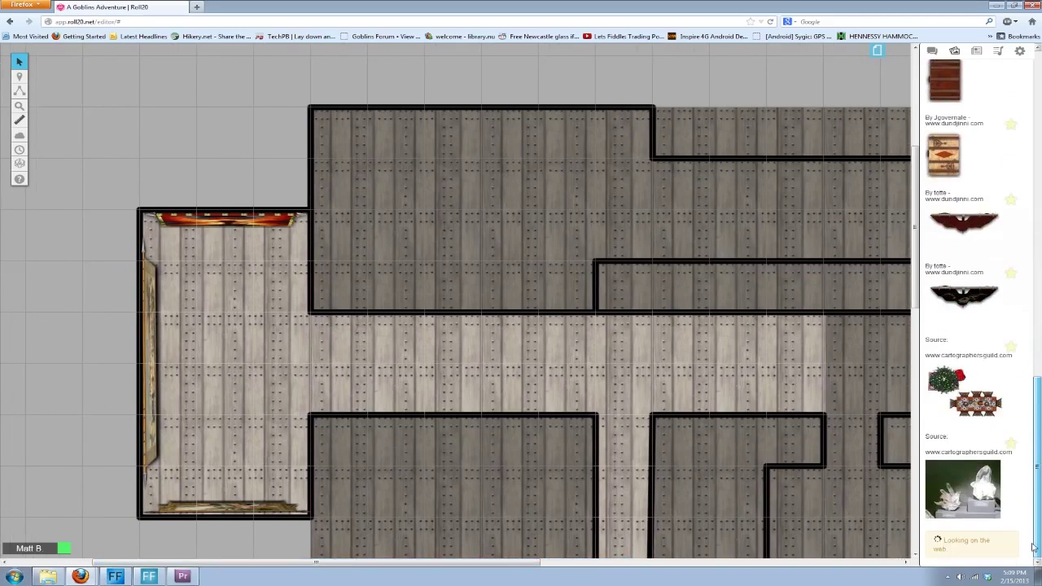
{"action": "left_click_drag", "start_coordinate": [484, 562], "coordinate": [558, 447]}
{"action": "scroll", "coordinate": [436, 535], "scroll_direction": "down", "scroll_amount": 3}
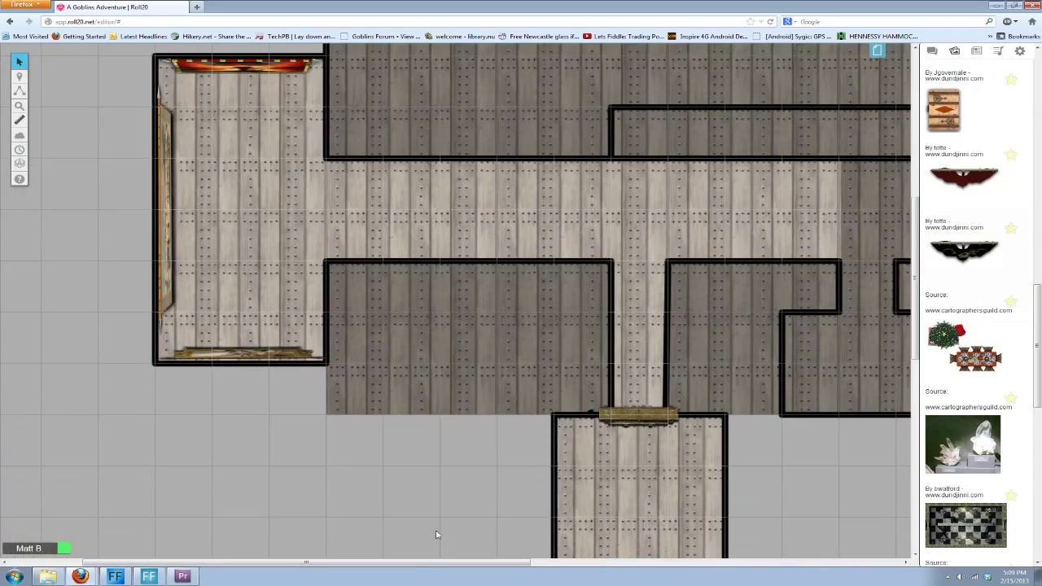
{"action": "left_click_drag", "start_coordinate": [407, 562], "coordinate": [516, 561]}
{"action": "scroll", "coordinate": [646, 447], "scroll_direction": "down", "scroll_amount": 3}
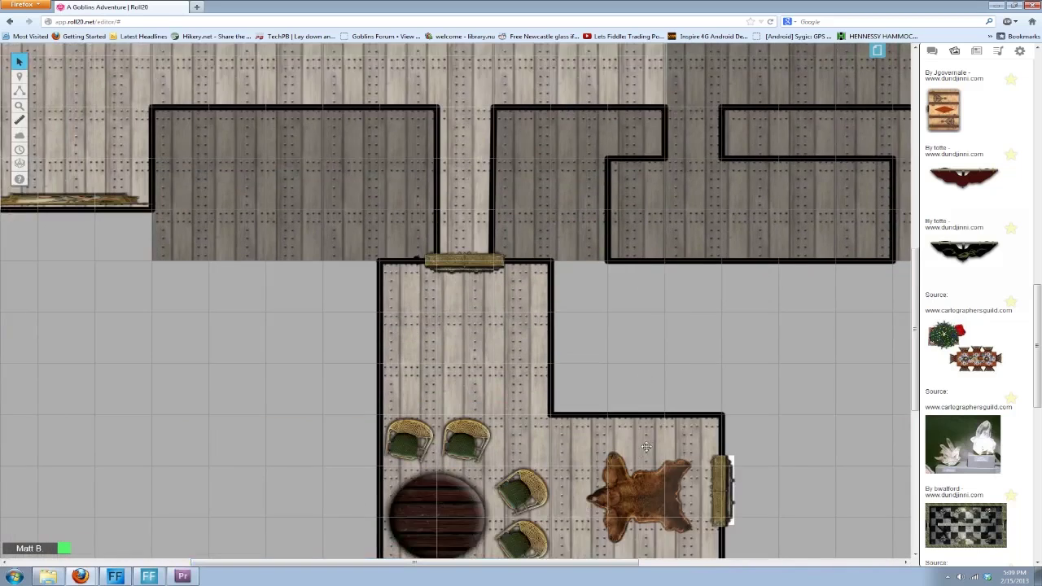
{"action": "scroll", "coordinate": [616, 487], "scroll_direction": "up", "scroll_amount": 4}
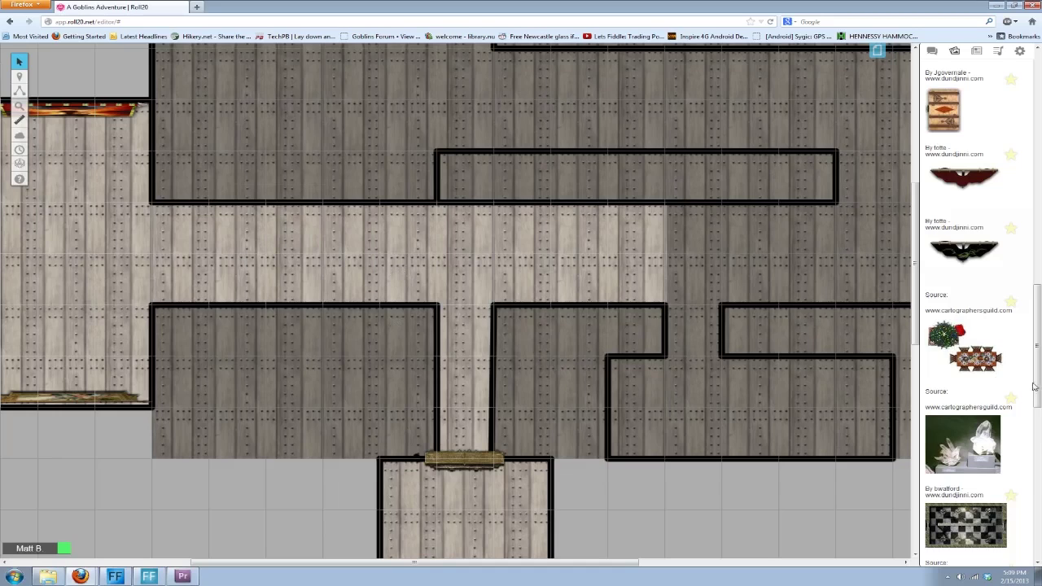
Step: Search the art library for "Acid pit" and look over the first matching images
{"action": "left_click_drag", "start_coordinate": [1034, 386], "coordinate": [1033, 103]}
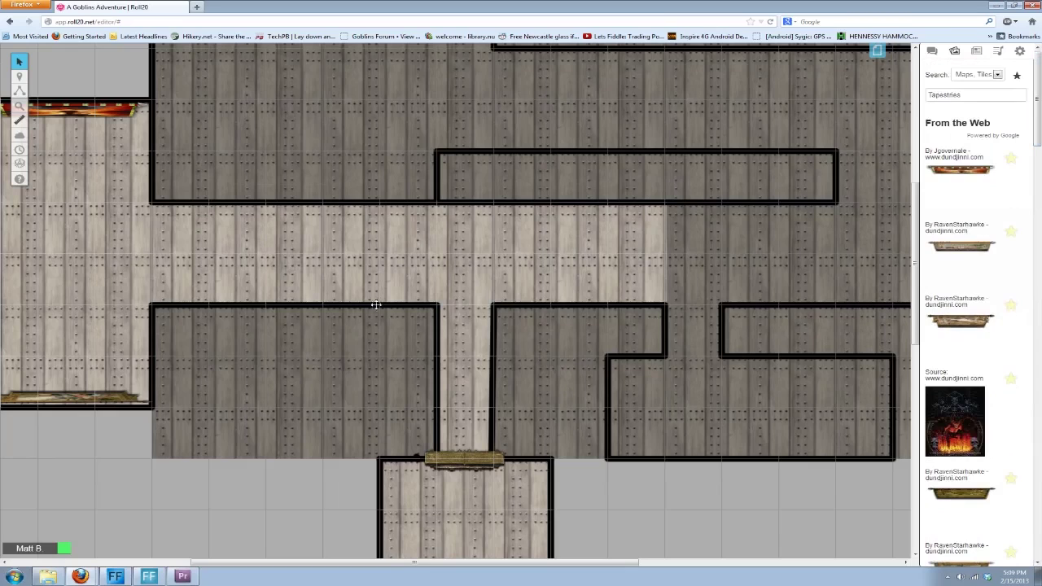
{"action": "double_click", "coordinate": [998, 97]}
{"action": "type", "text": "Acid "}
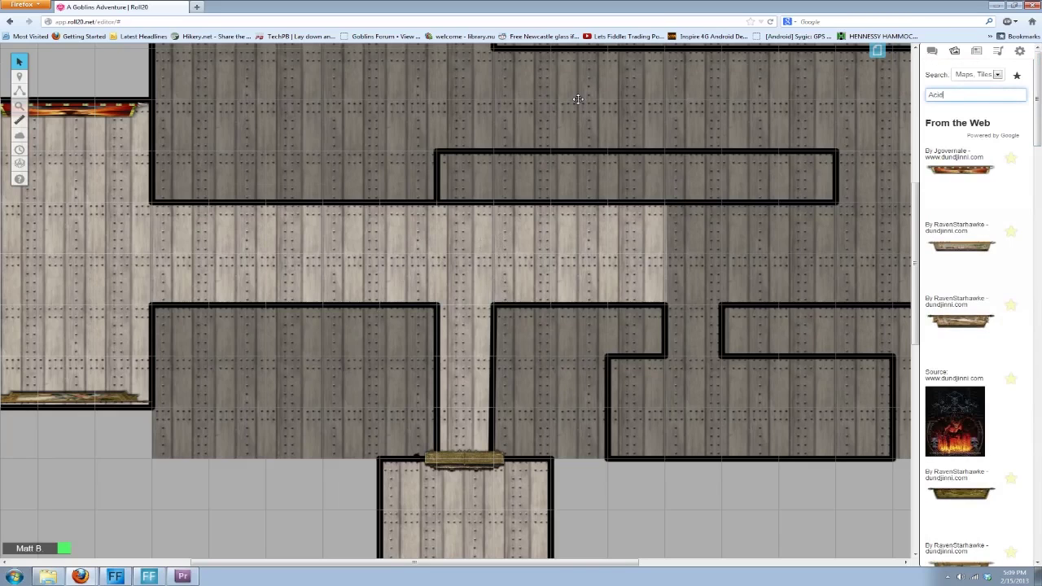
{"action": "type", "text": "pit"}
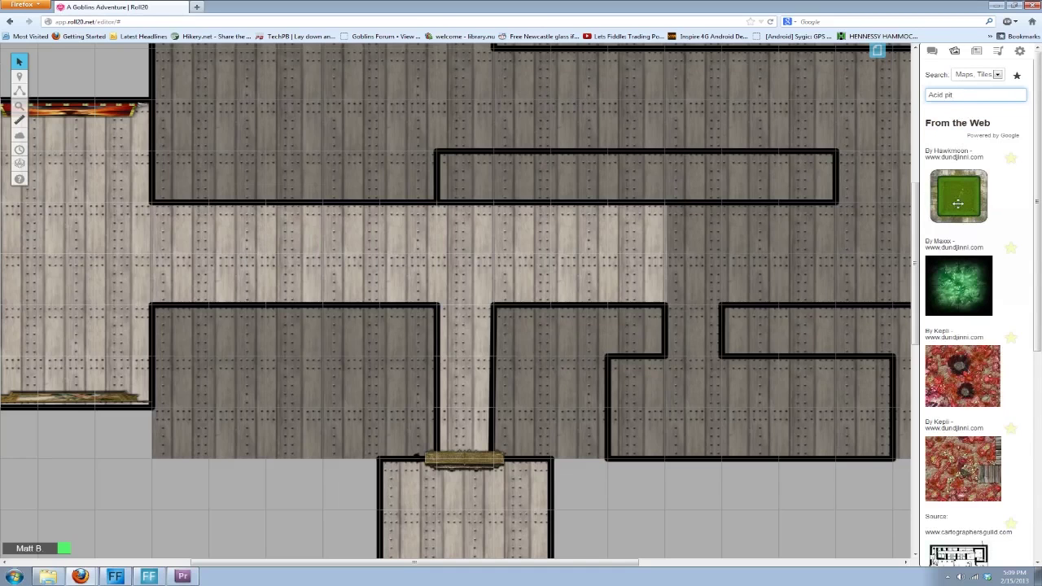
{"action": "scroll", "coordinate": [972, 221], "scroll_direction": "down", "scroll_amount": 1}
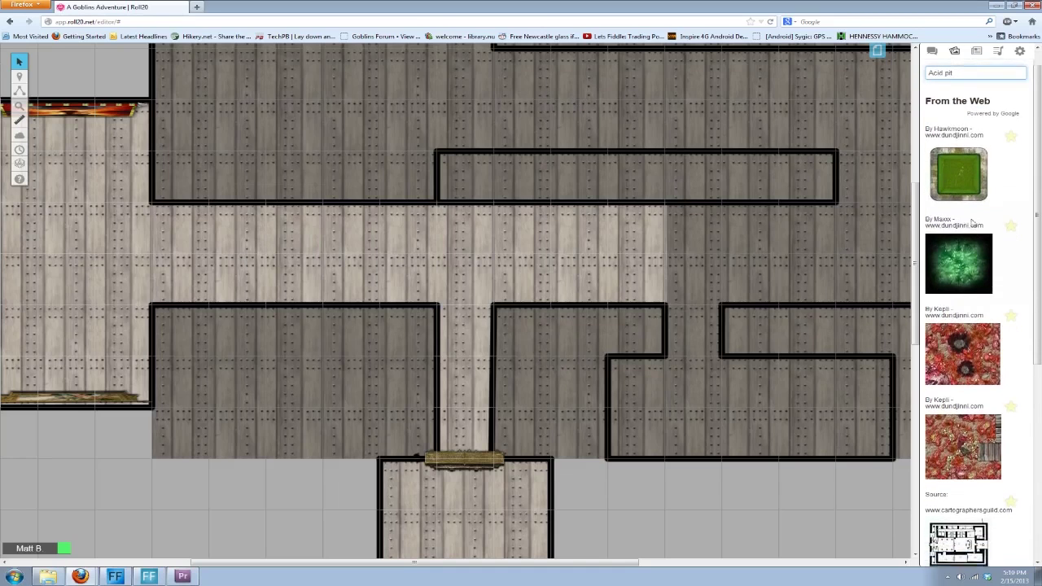
Step: Place the glowing green pool image in the hallway, shrunk to 3 by 2 squares and centred above the south corridor
{"action": "left_click_drag", "start_coordinate": [969, 261], "coordinate": [446, 265]}
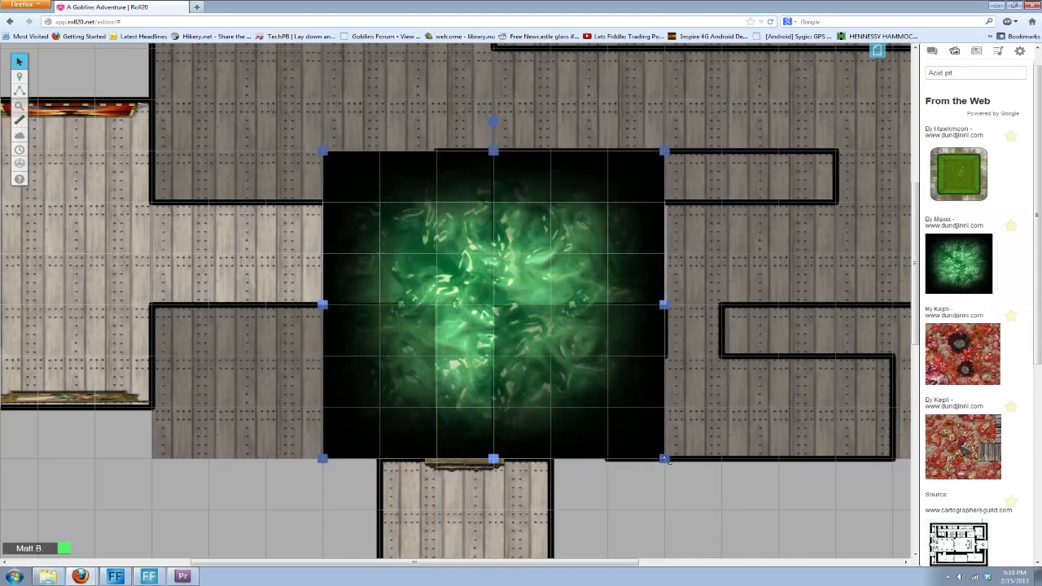
{"action": "left_click_drag", "start_coordinate": [665, 460], "coordinate": [587, 388]}
{"action": "left_click_drag", "start_coordinate": [476, 350], "coordinate": [521, 383]}
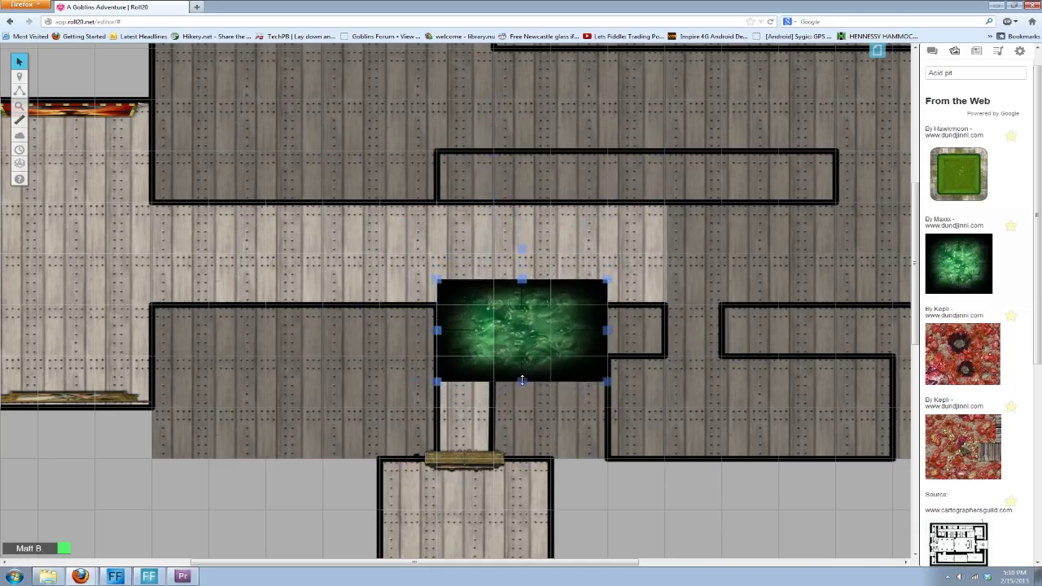
{"action": "left_click_drag", "start_coordinate": [524, 331], "coordinate": [478, 257]}
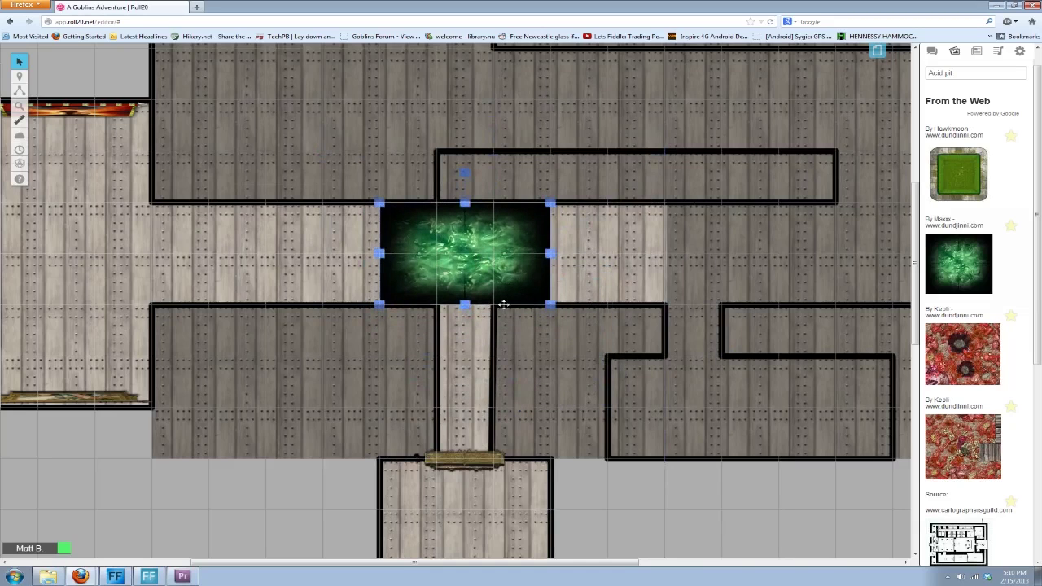
Step: Move the green pool image to the GM layer to keep it hidden from the players
{"action": "right_click", "coordinate": [486, 245]}
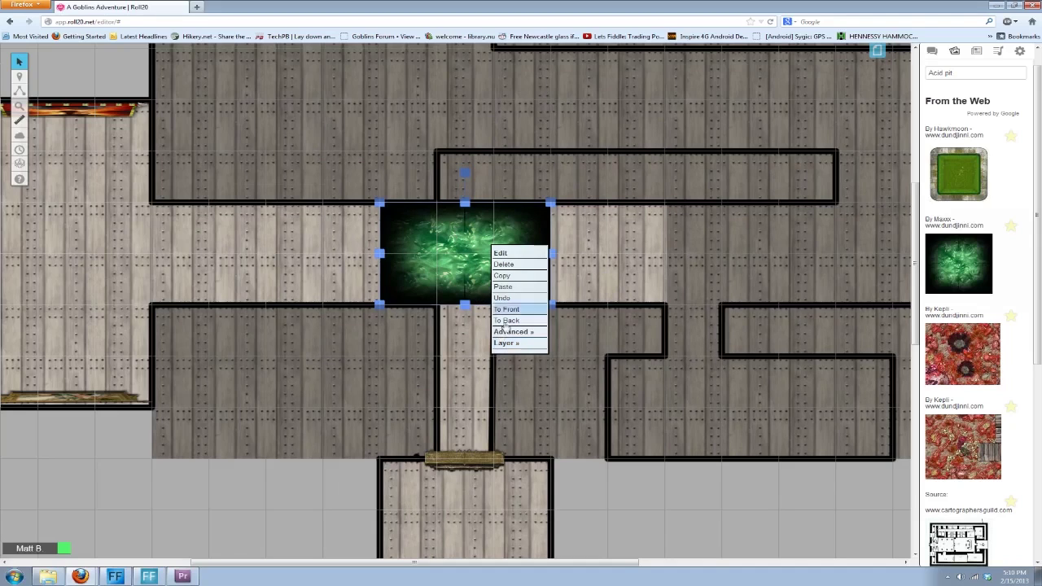
{"action": "mouse_move", "coordinate": [528, 343]}
{"action": "left_click", "coordinate": [562, 342]}
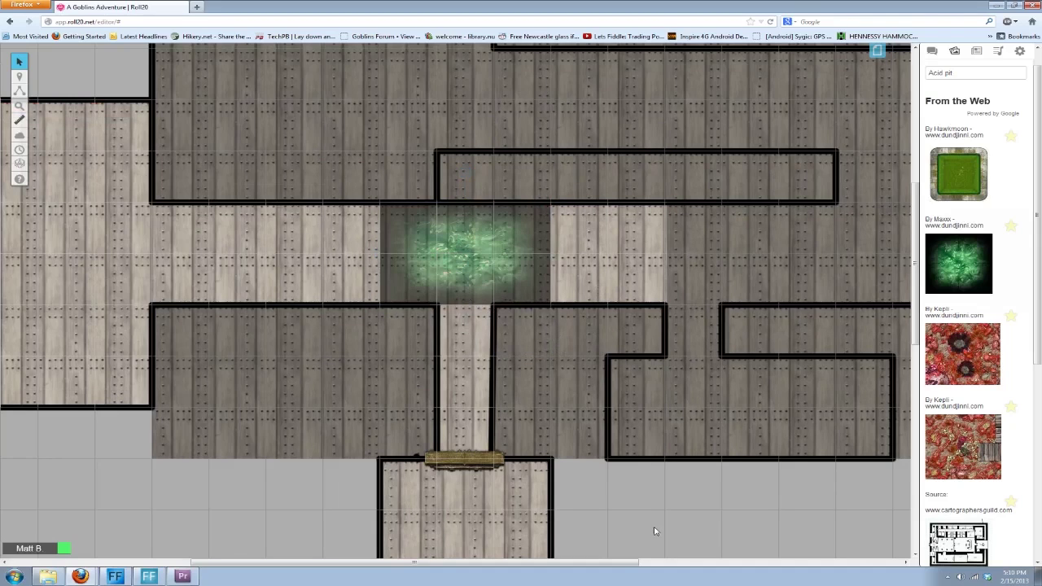
Step: Send the floor tile covering the round table and chair in the south room to the back
{"action": "scroll", "coordinate": [653, 519], "scroll_direction": "down", "scroll_amount": 3}
{"action": "scroll", "coordinate": [653, 519], "scroll_direction": "up", "scroll_amount": 3}
{"action": "scroll", "coordinate": [653, 519], "scroll_direction": "down", "scroll_amount": 3}
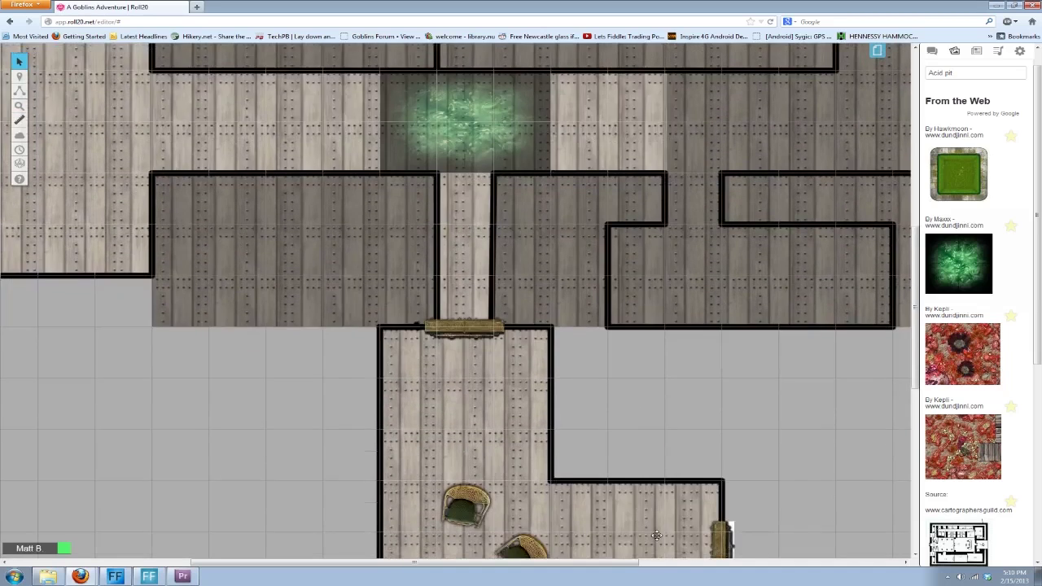
{"action": "scroll", "coordinate": [653, 519], "scroll_direction": "up", "scroll_amount": 4}
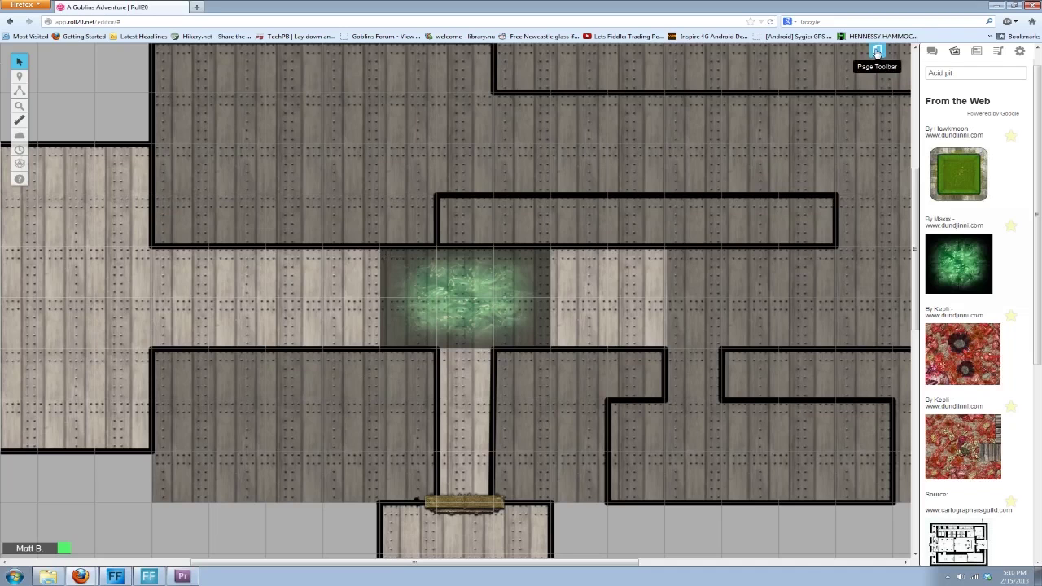
{"action": "scroll", "coordinate": [411, 491], "scroll_direction": "down", "scroll_amount": 5}
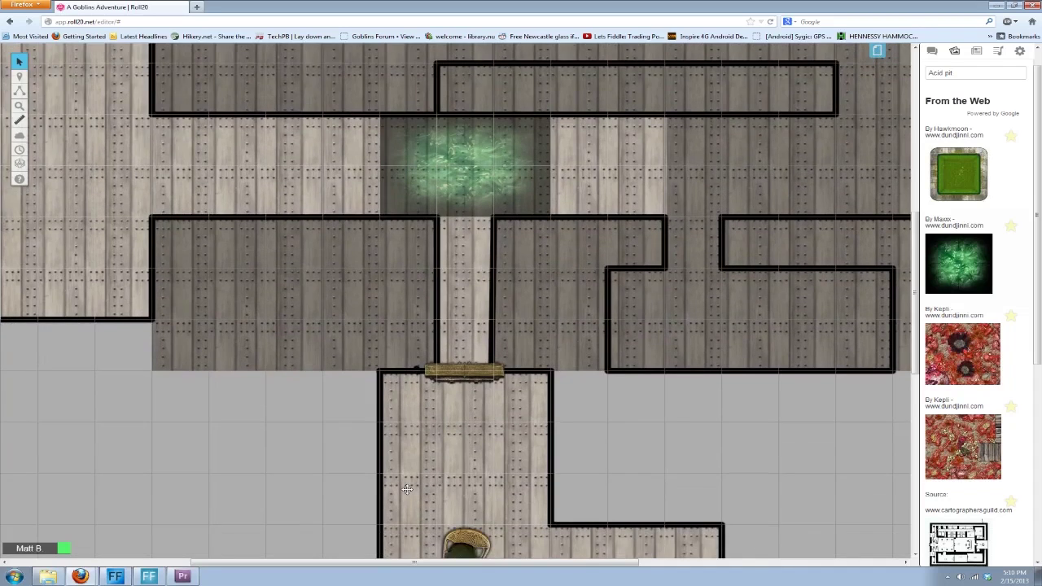
{"action": "scroll", "coordinate": [413, 492], "scroll_direction": "up", "scroll_amount": 1}
{"action": "scroll", "coordinate": [413, 493], "scroll_direction": "down", "scroll_amount": 3}
{"action": "left_click", "coordinate": [439, 460]}
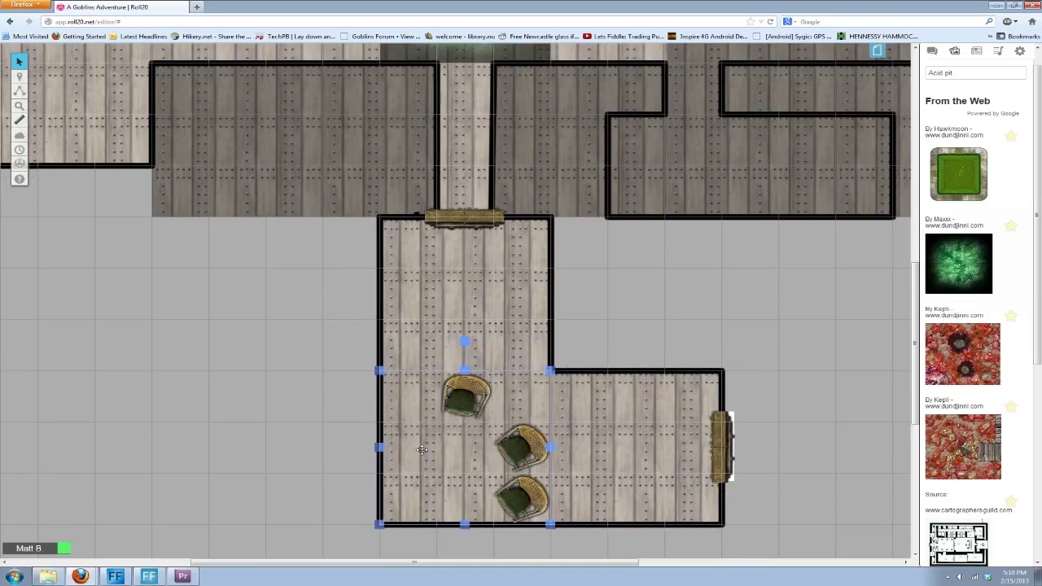
{"action": "right_click", "coordinate": [425, 452]}
{"action": "left_click", "coordinate": [321, 319]}
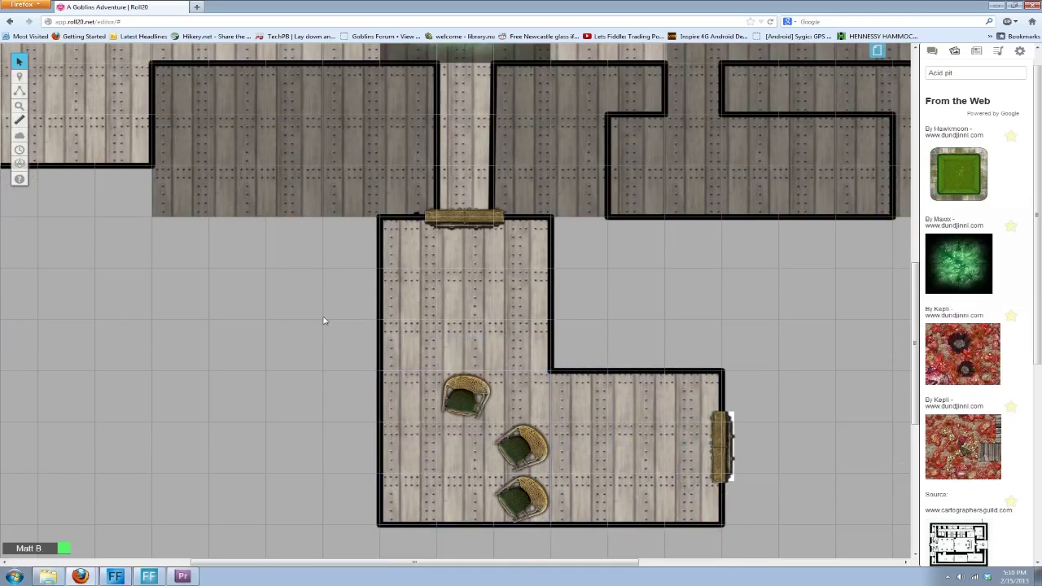
{"action": "left_click", "coordinate": [423, 438]}
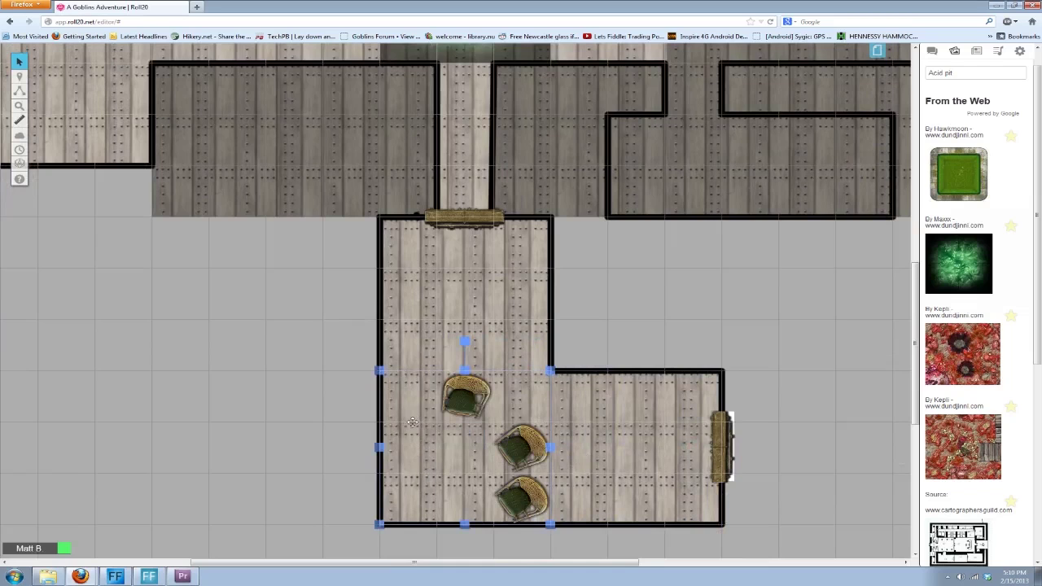
{"action": "mouse_move", "coordinate": [419, 421]}
{"action": "left_mouse_down"}
{"action": "mouse_move", "coordinate": [404, 419]}
{"action": "mouse_move", "coordinate": [418, 419]}
{"action": "left_mouse_up"}
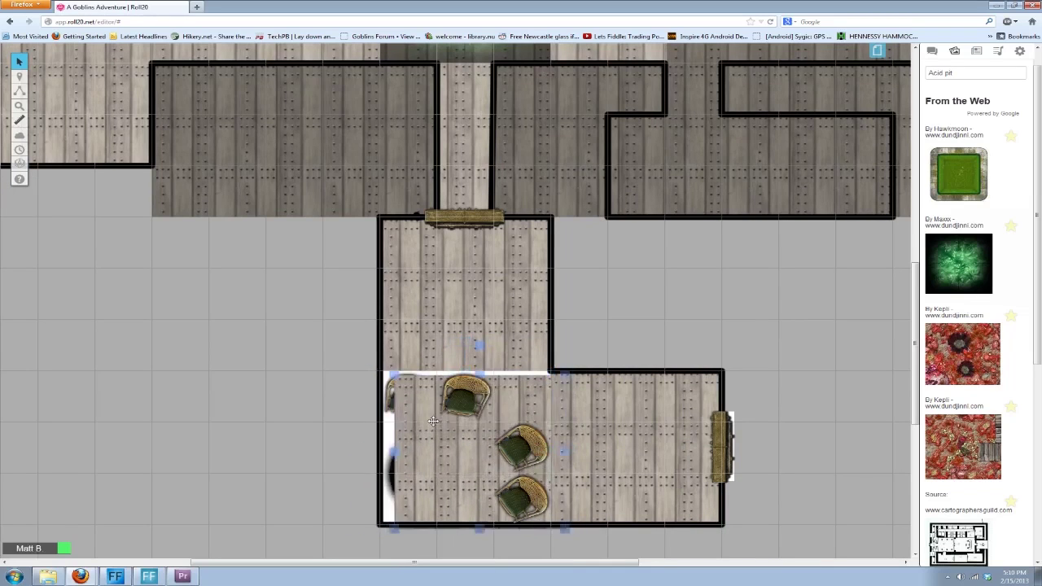
{"action": "right_click", "coordinate": [435, 304]}
{"action": "mouse_move", "coordinate": [471, 394]}
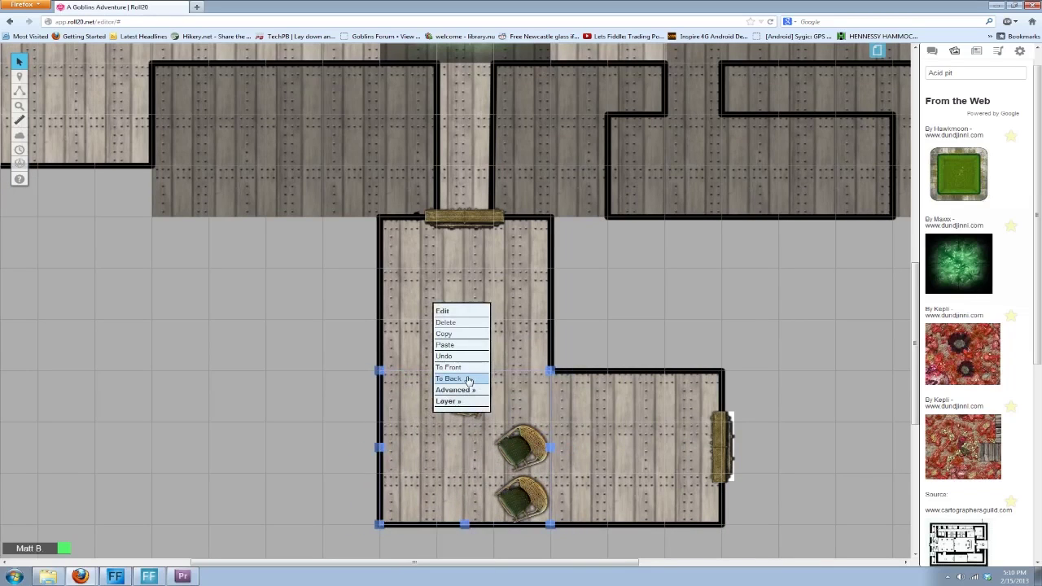
{"action": "left_click", "coordinate": [468, 380]}
Step: Shift the floor tile beneath the green pool eastward, and raise the page's GM Opacity to its maximum
{"action": "scroll", "coordinate": [822, 408], "scroll_direction": "up", "scroll_amount": 5}
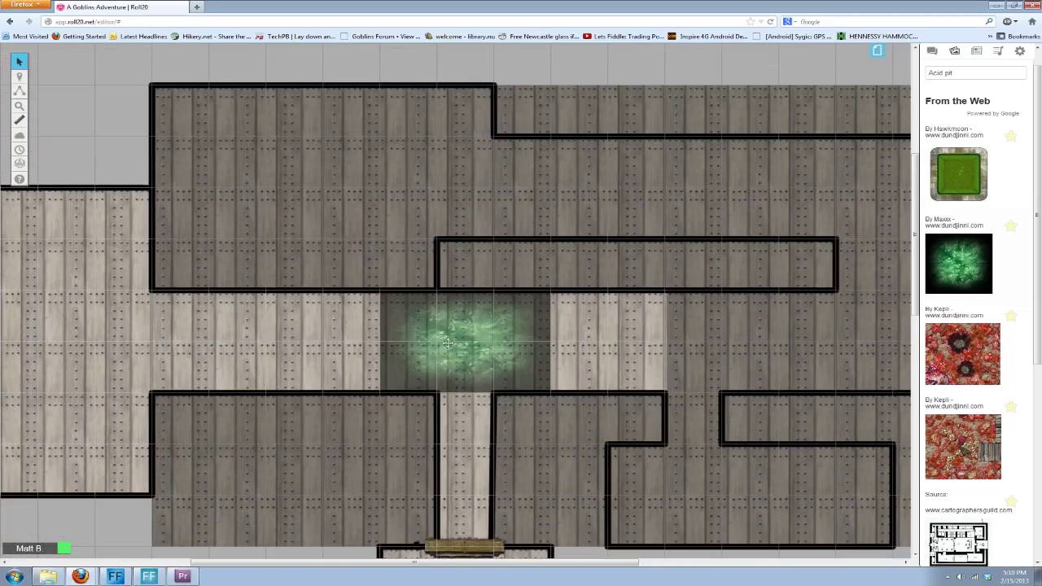
{"action": "left_click_drag", "start_coordinate": [454, 333], "coordinate": [521, 345]}
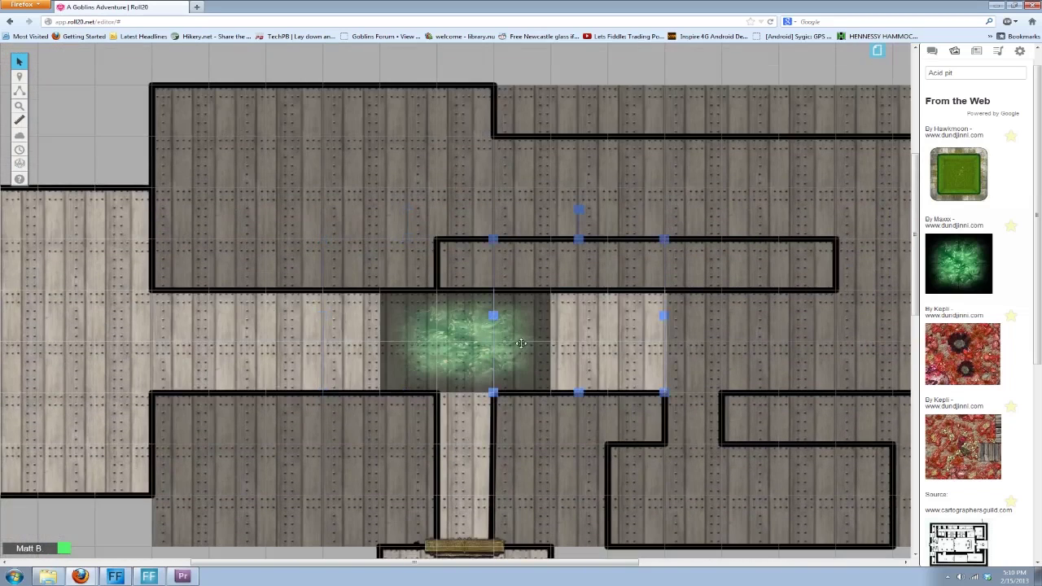
{"action": "left_click", "coordinate": [876, 51]}
{"action": "mouse_move", "coordinate": [615, 56]}
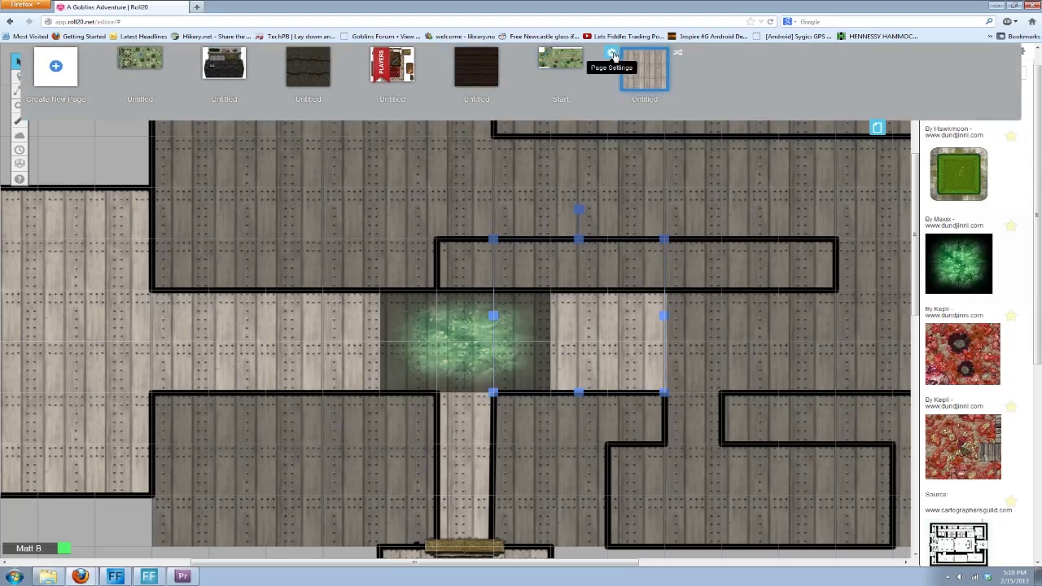
{"action": "left_click", "coordinate": [613, 55]}
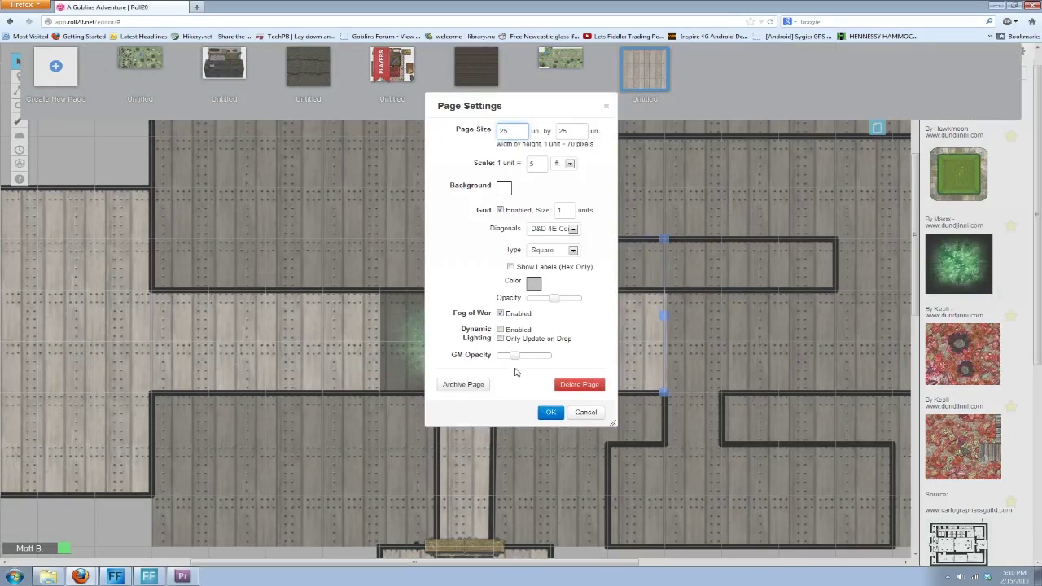
{"action": "left_click_drag", "start_coordinate": [515, 355], "coordinate": [553, 356]}
{"action": "left_click", "coordinate": [552, 413]}
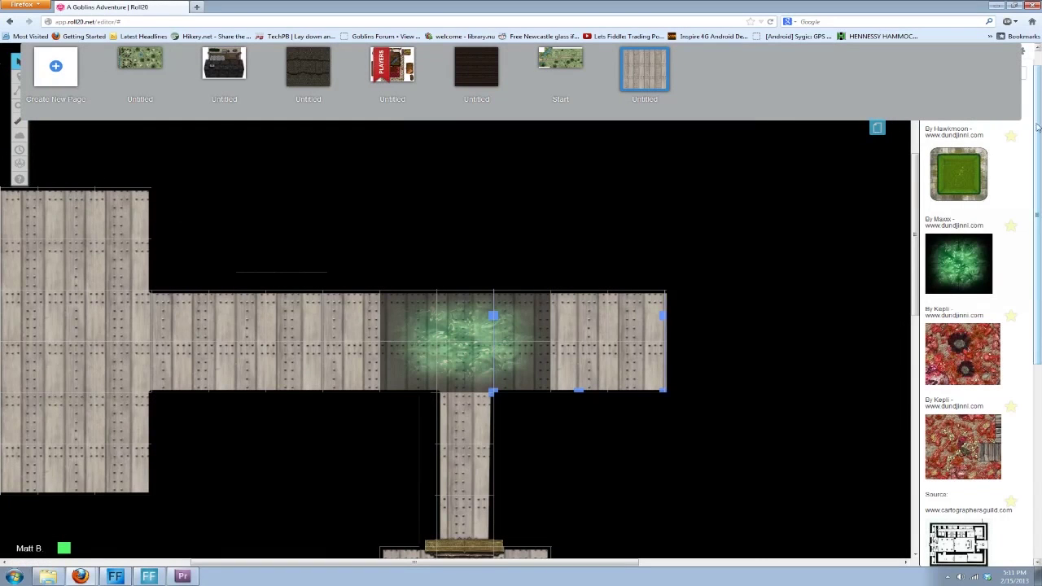
{"action": "left_click", "coordinate": [875, 129]}
Step: Examine the revealed rooms and hallway against the fully dark fog of war
{"action": "scroll", "coordinate": [660, 344], "scroll_direction": "down", "scroll_amount": 5}
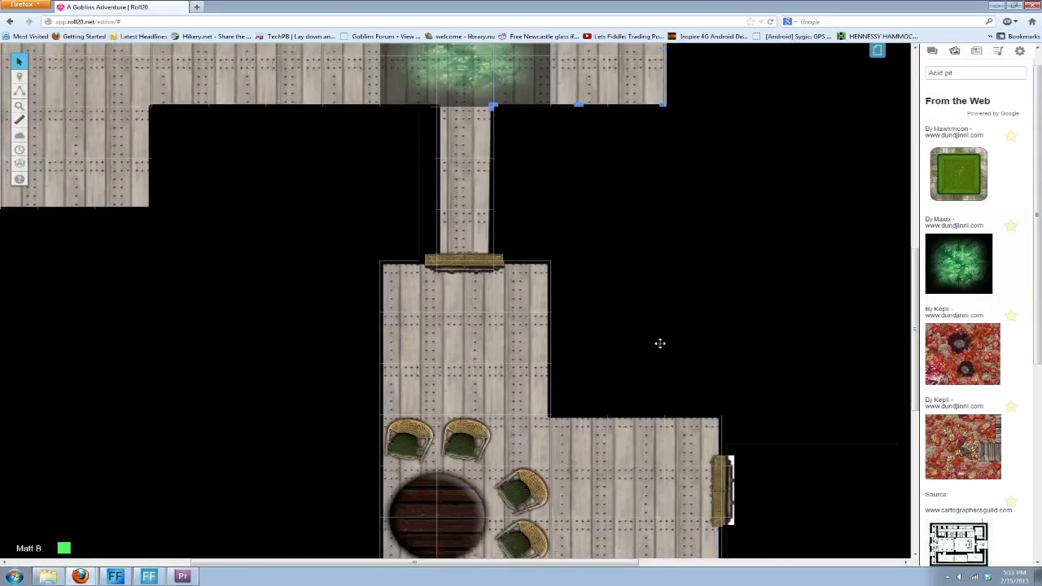
{"action": "scroll", "coordinate": [781, 465], "scroll_direction": "up", "scroll_amount": 4}
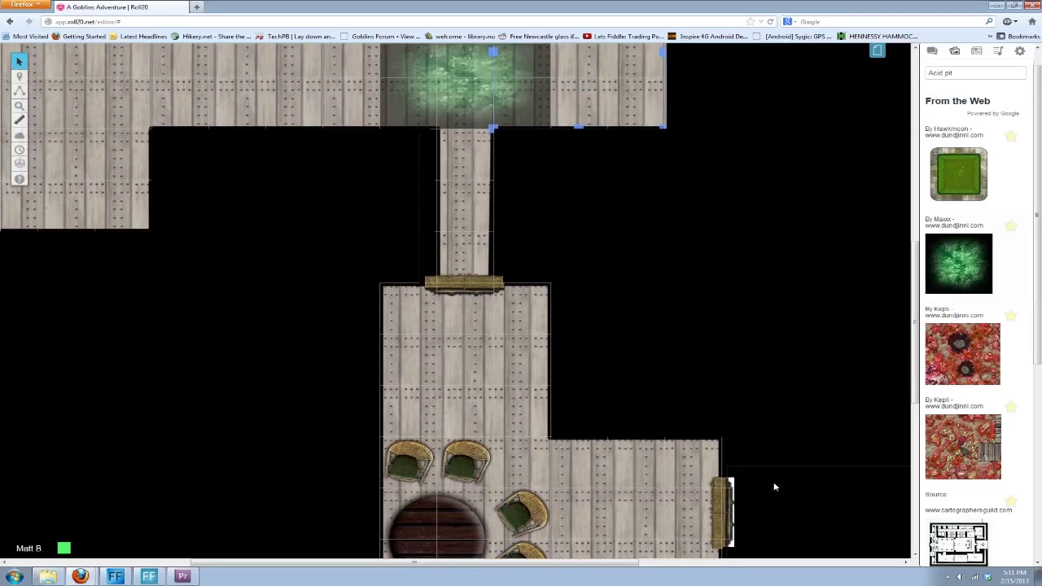
{"action": "scroll", "coordinate": [775, 486], "scroll_direction": "down", "scroll_amount": 2}
{"action": "scroll", "coordinate": [775, 488], "scroll_direction": "down", "scroll_amount": 3}
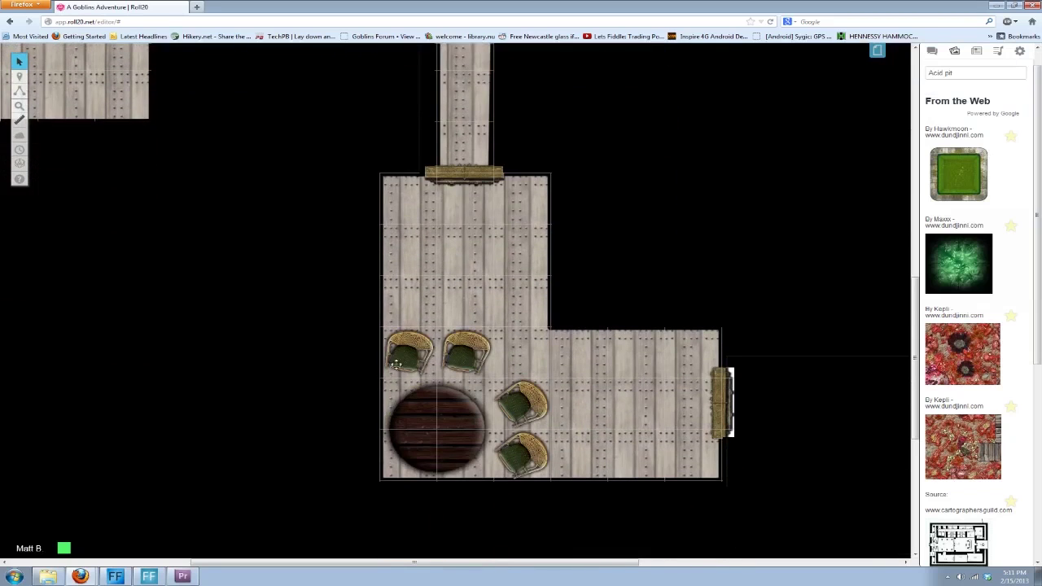
{"action": "scroll", "coordinate": [395, 364], "scroll_direction": "up", "scroll_amount": 7}
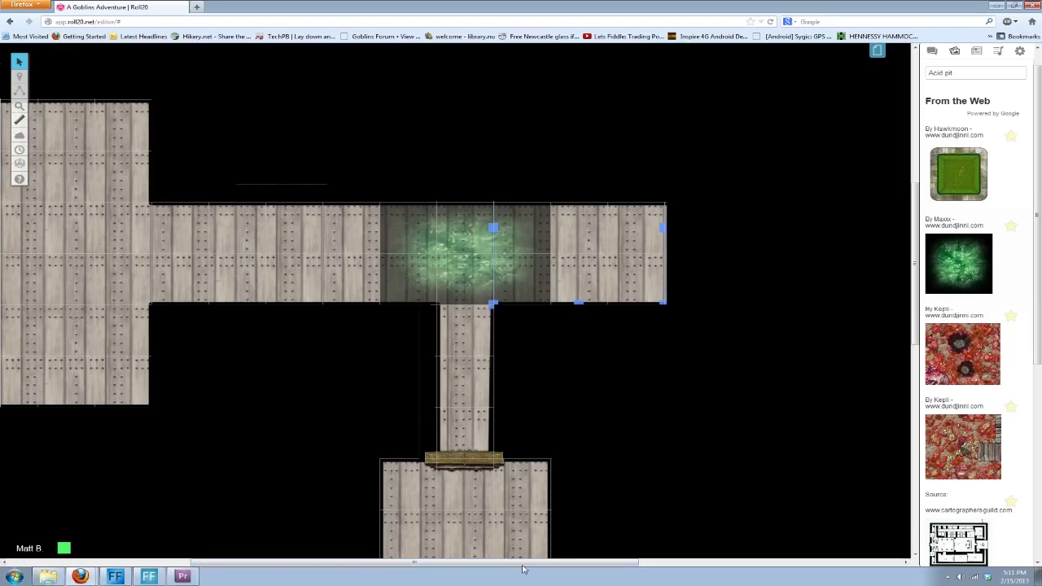
{"action": "left_click_drag", "start_coordinate": [523, 564], "coordinate": [485, 563]}
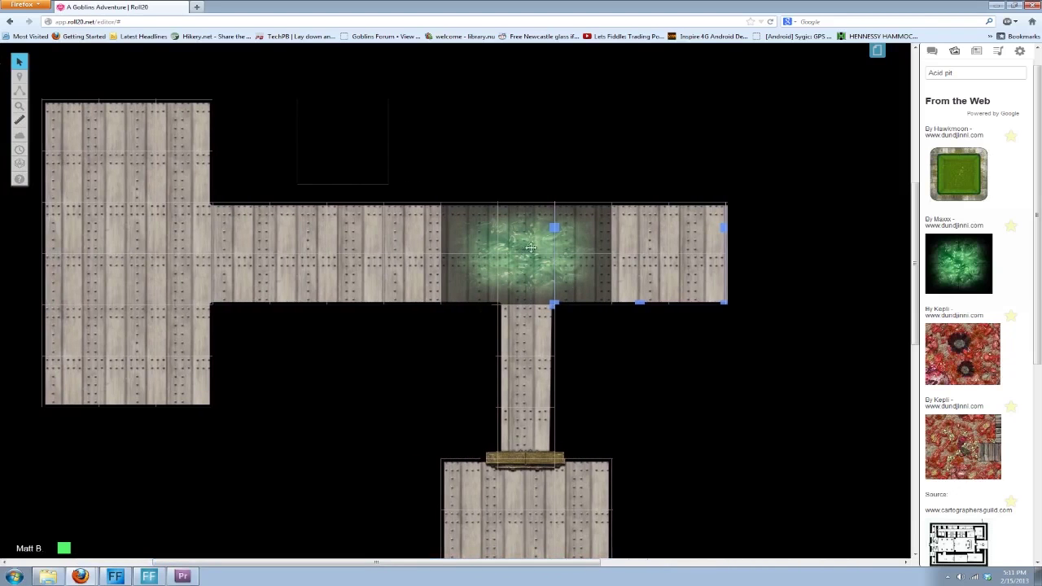
Step: Rejoin the game as a player to see the map from the players' side
{"action": "left_click", "coordinate": [1020, 51]}
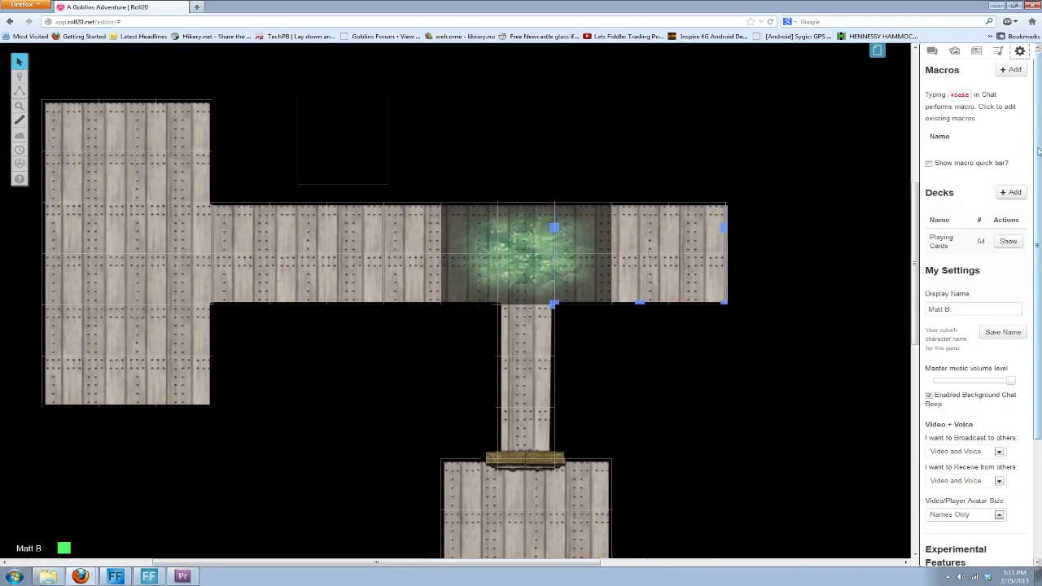
{"action": "left_click_drag", "start_coordinate": [1039, 152], "coordinate": [1018, 391]}
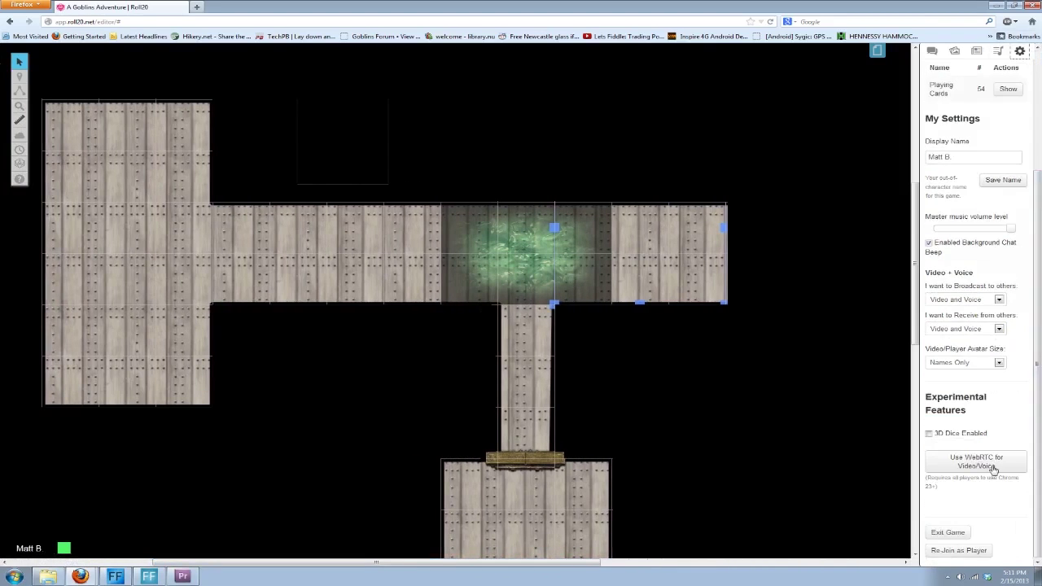
{"action": "left_click", "coordinate": [958, 550]}
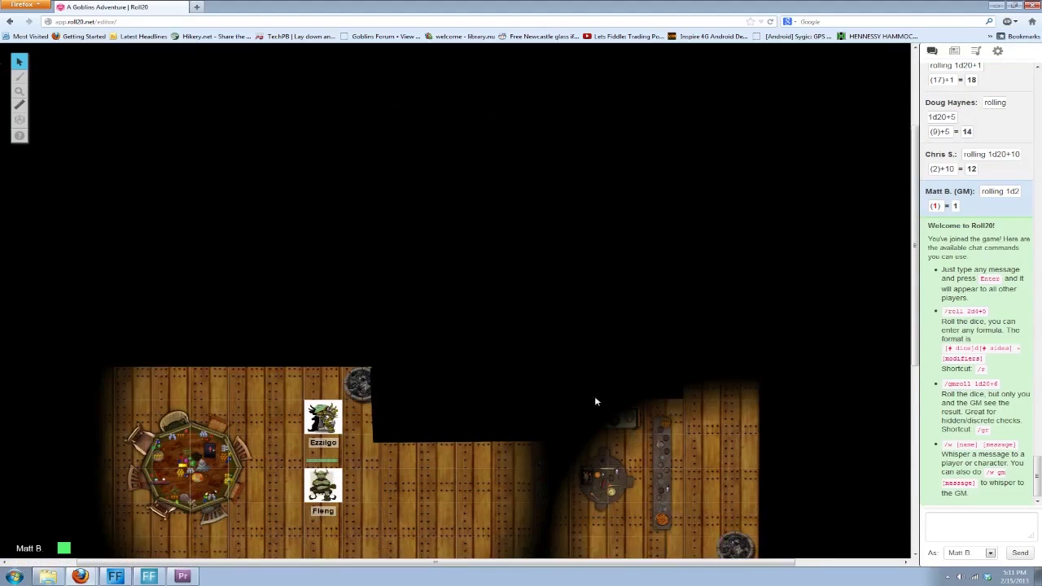
Step: Return to the game in the GM role
{"action": "left_click", "coordinate": [999, 51]}
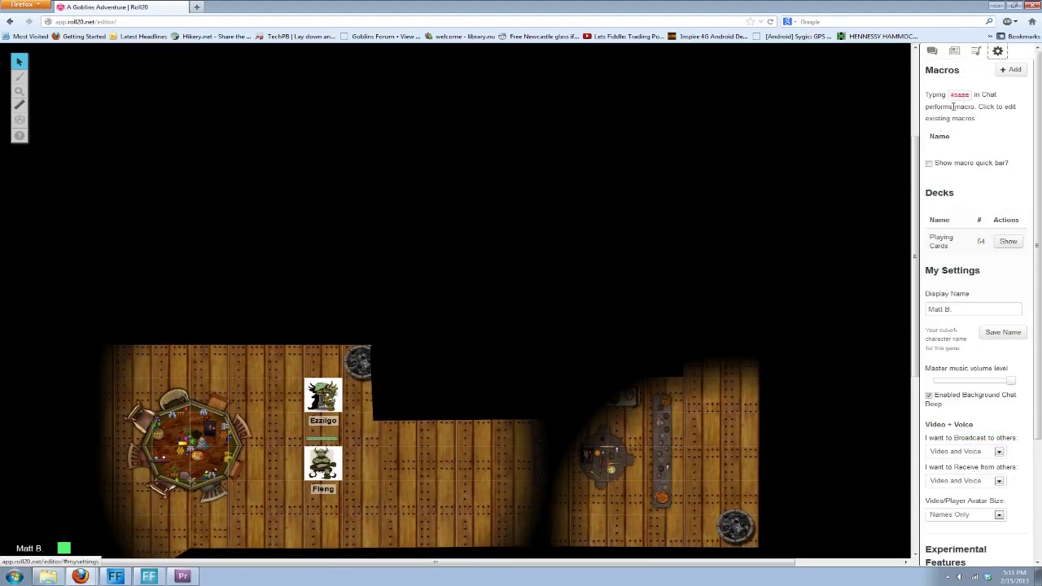
{"action": "scroll", "coordinate": [992, 486], "scroll_direction": "down", "scroll_amount": 3}
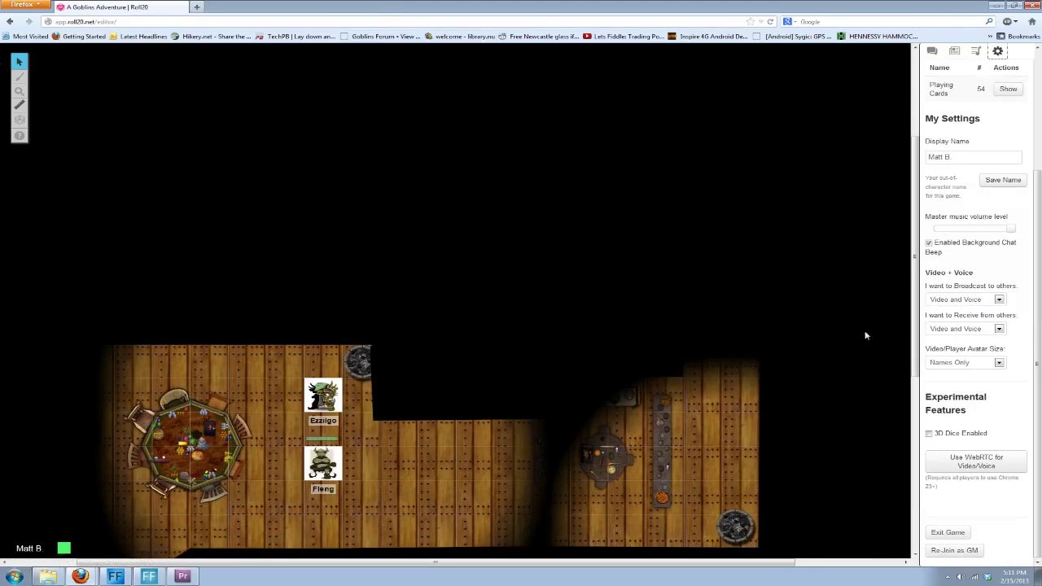
{"action": "left_click", "coordinate": [952, 553]}
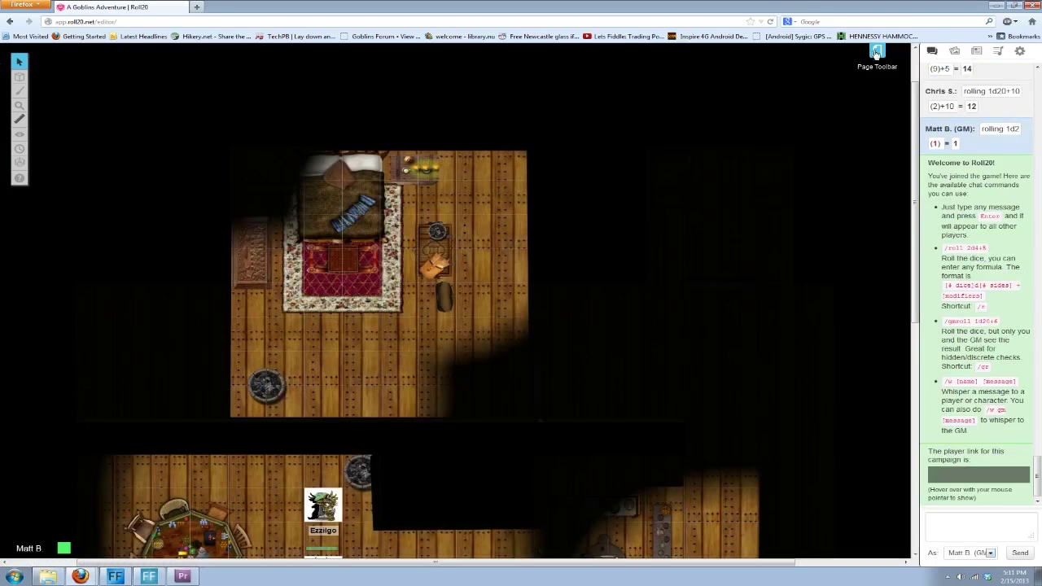
Step: Move the Players ribbon from the furnished tavern page to the light-planked dungeon page
{"action": "left_click", "coordinate": [875, 54]}
{"action": "mouse_move", "coordinate": [390, 62]}
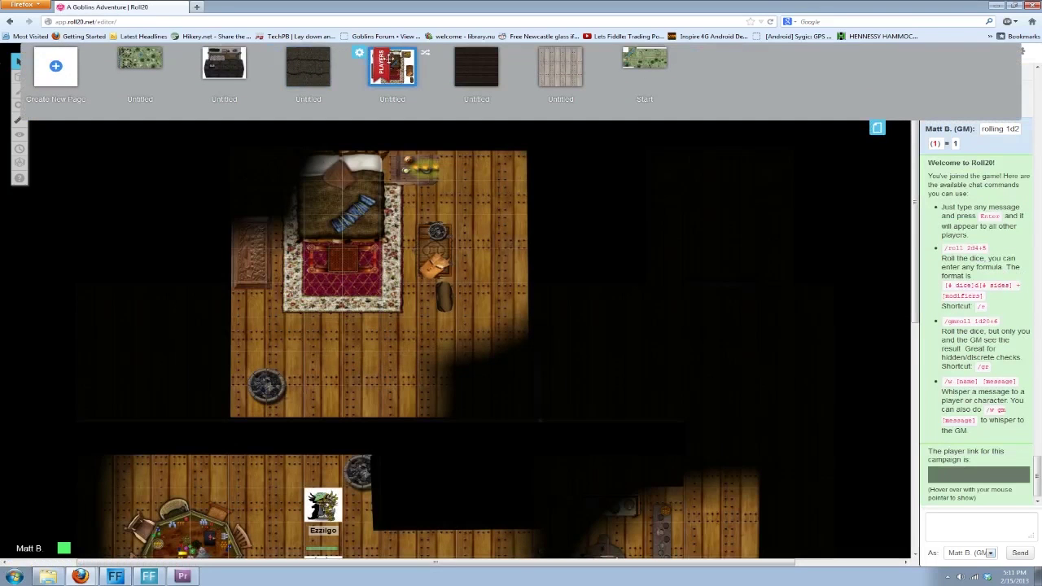
{"action": "left_click_drag", "start_coordinate": [389, 64], "coordinate": [559, 66]}
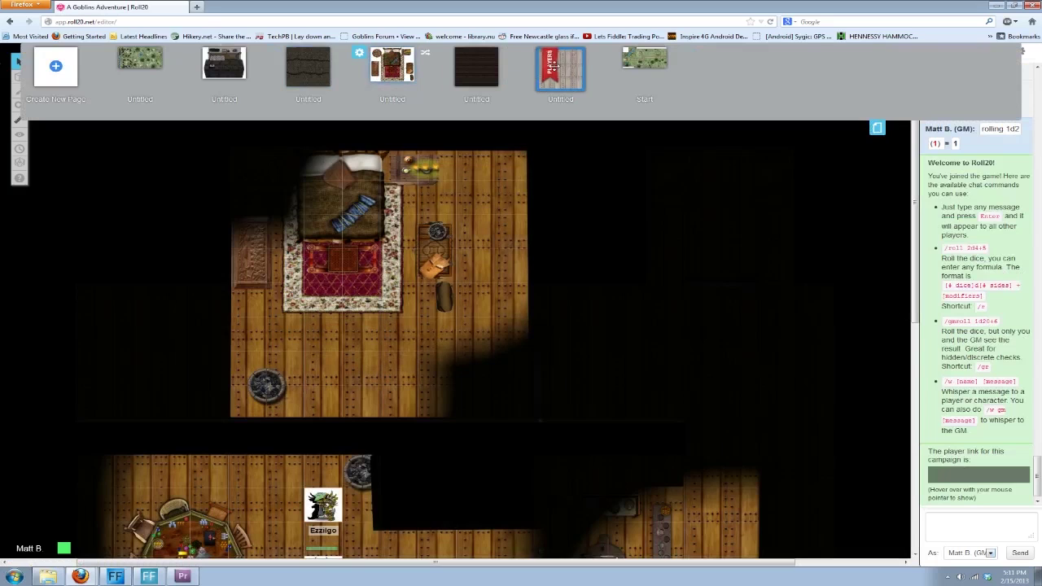
{"action": "left_click", "coordinate": [877, 127]}
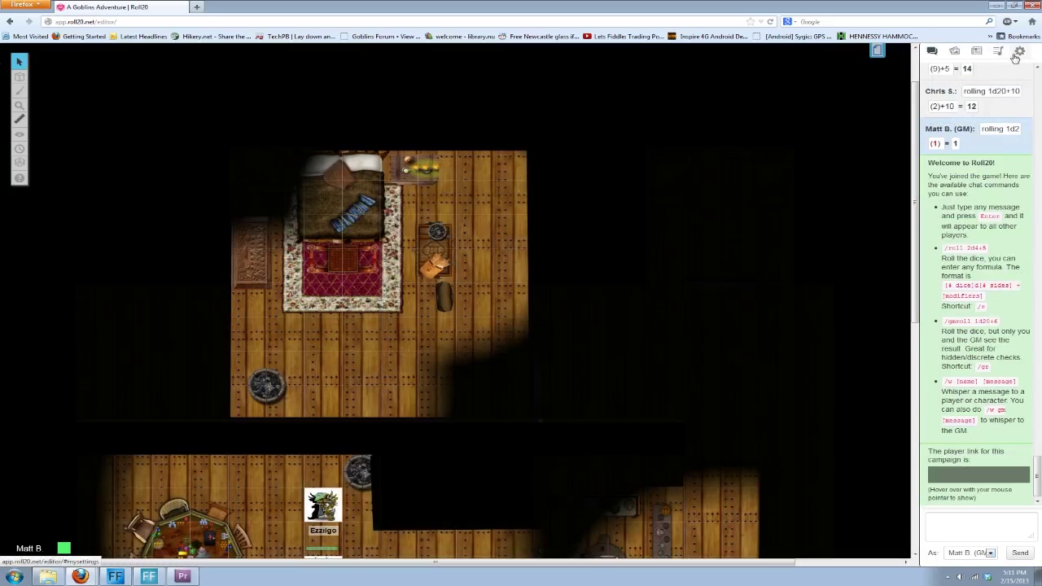
{"action": "left_click", "coordinate": [999, 52]}
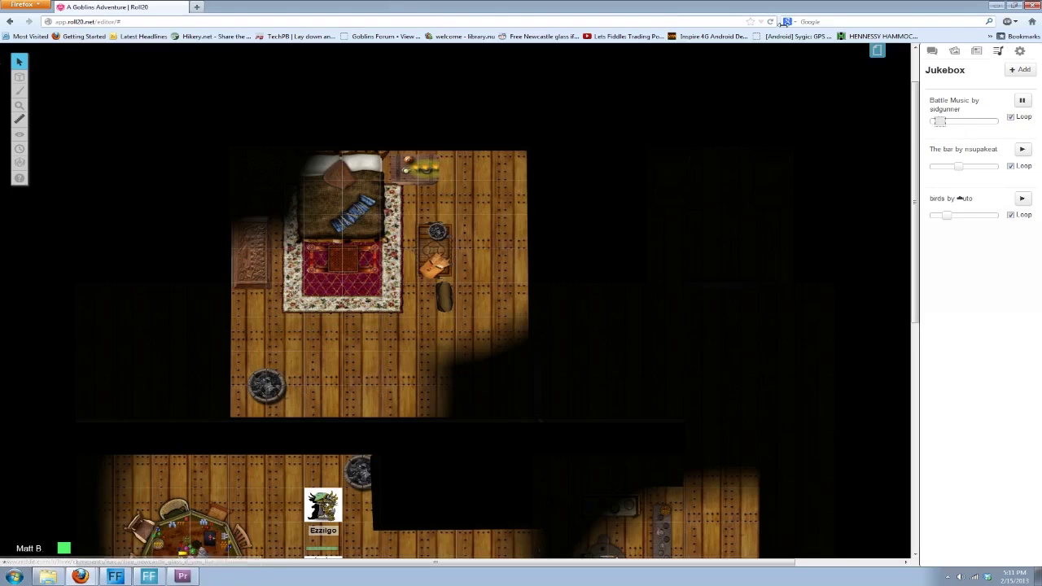
Step: Open the light-planked dungeon page that carries the Players ribbon
{"action": "left_click", "coordinate": [877, 51]}
{"action": "mouse_move", "coordinate": [550, 73]}
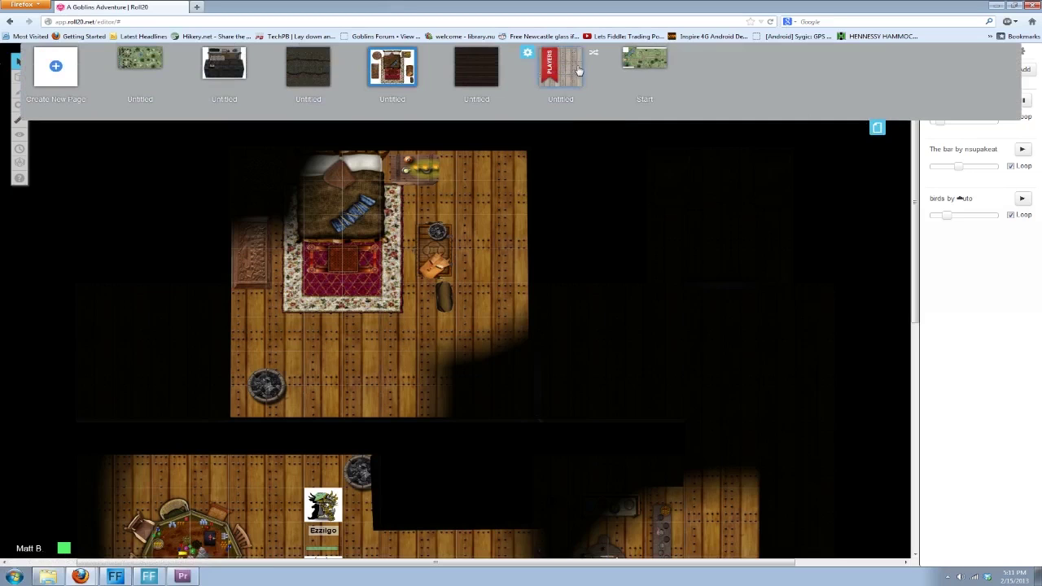
{"action": "left_click", "coordinate": [578, 72]}
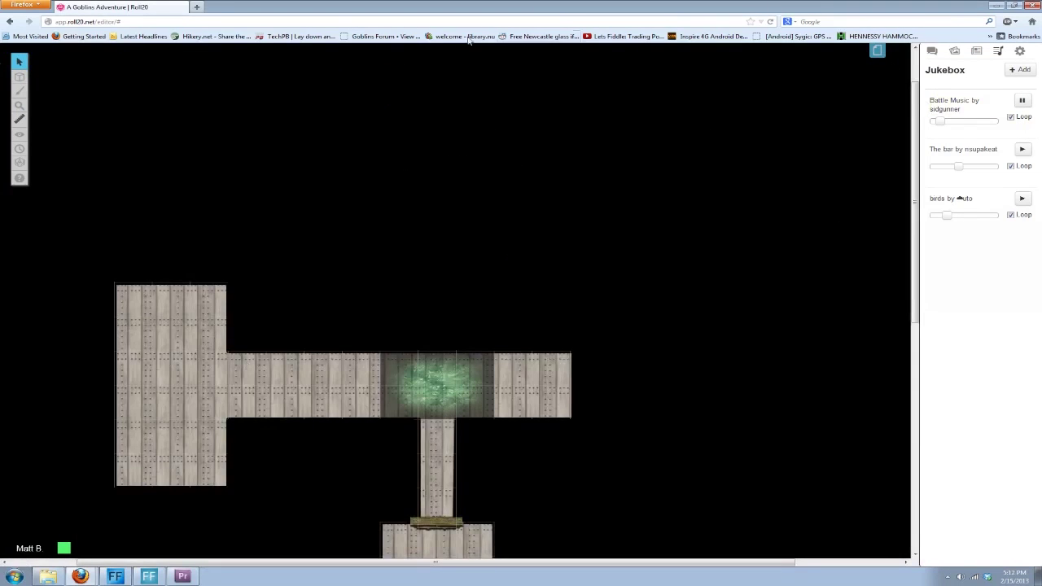
Step: Lower the dungeon page's GM Opacity so the GM can see the map through the fog of war
{"action": "left_click", "coordinate": [877, 50]}
{"action": "mouse_move", "coordinate": [554, 73]}
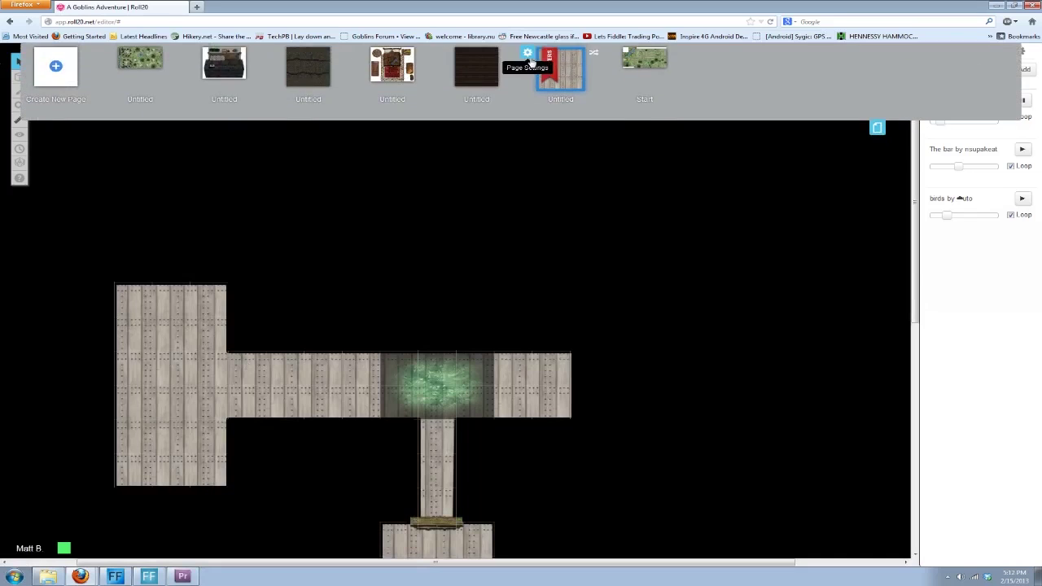
{"action": "left_click", "coordinate": [527, 53]}
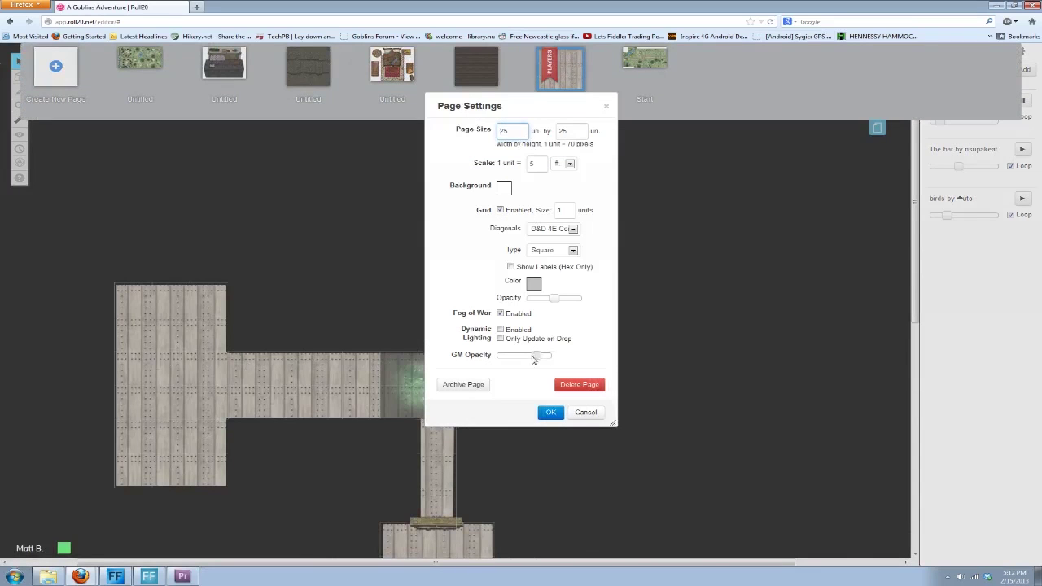
{"action": "left_click", "coordinate": [550, 412]}
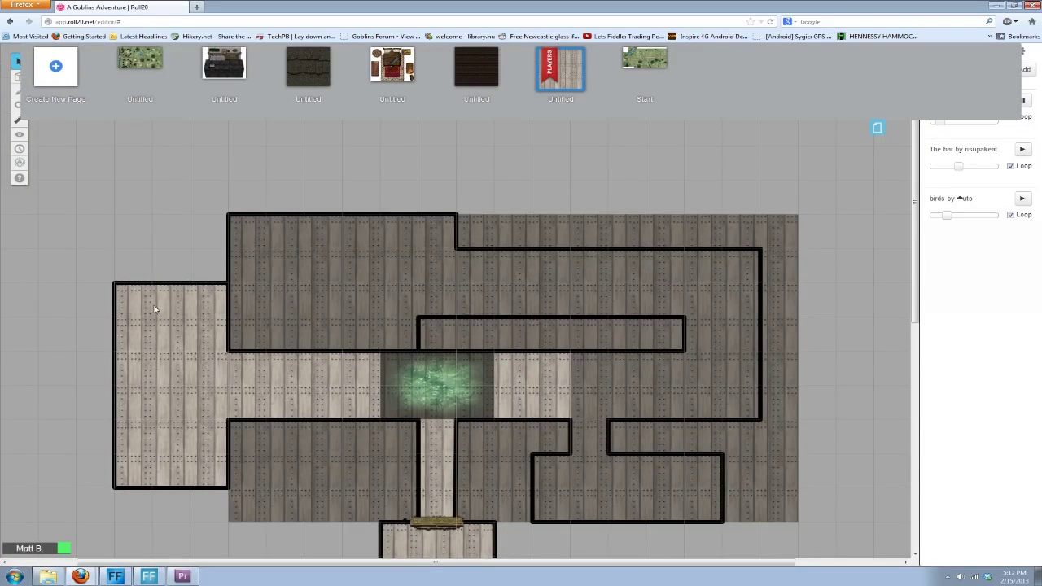
{"action": "left_click", "coordinate": [877, 128]}
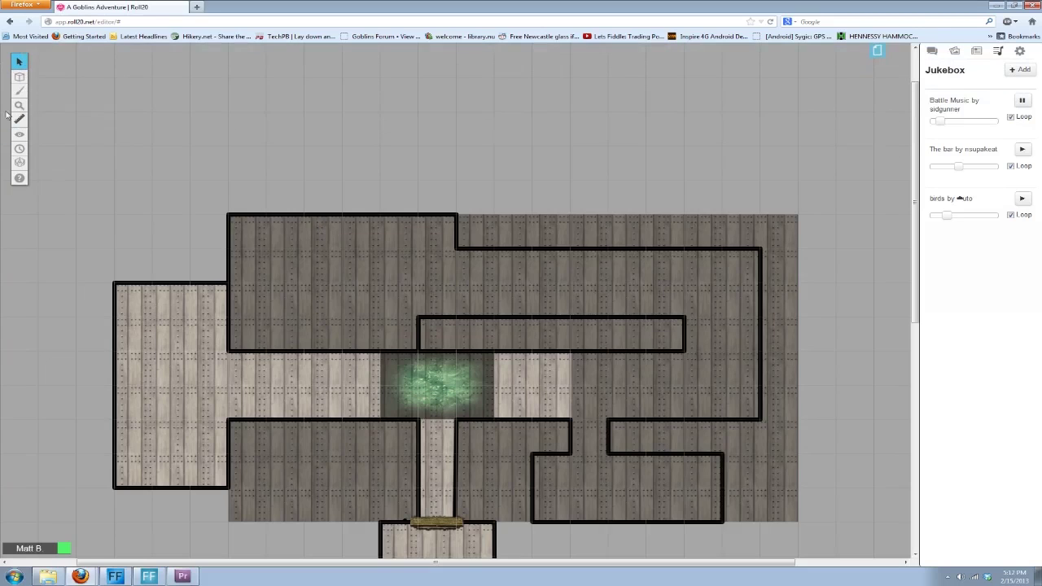
Step: On the Map & Background layer, send both floor tiles in the west room to the back to uncover the tapestries
{"action": "mouse_move", "coordinate": [19, 76]}
{"action": "left_click", "coordinate": [70, 73]}
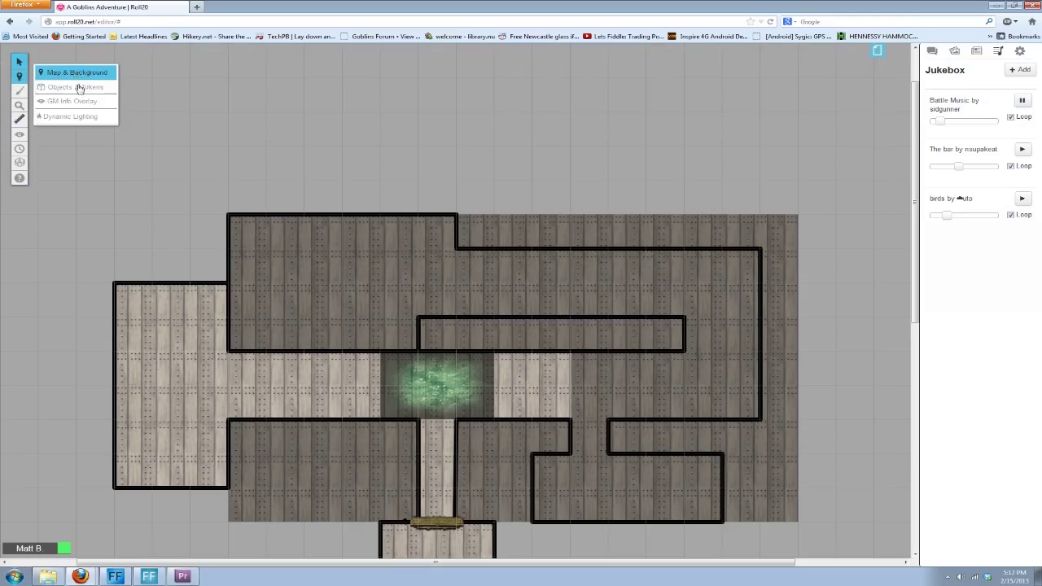
{"action": "left_click", "coordinate": [163, 335]}
{"action": "right_click", "coordinate": [172, 324]}
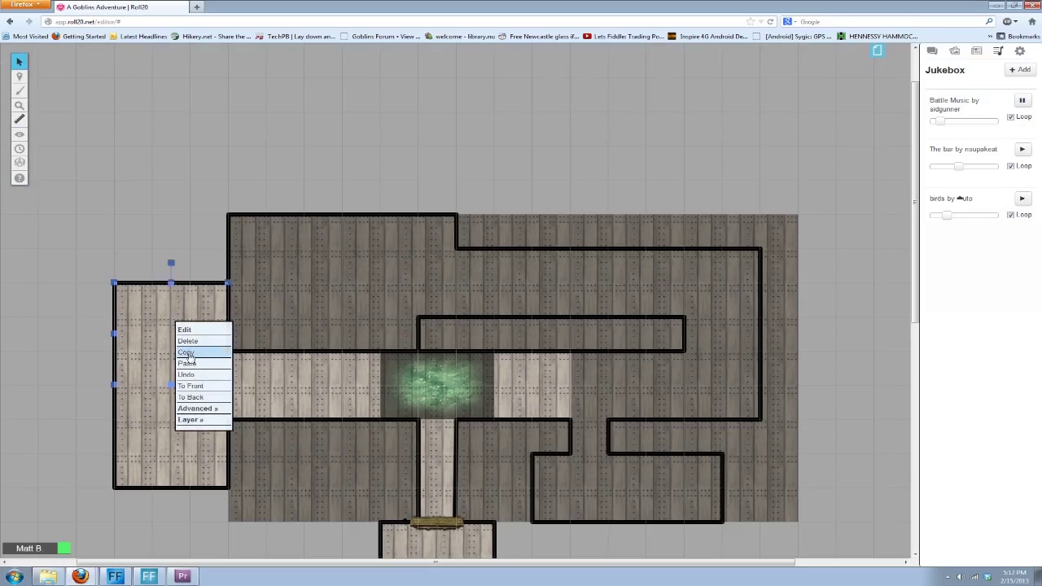
{"action": "left_click", "coordinate": [192, 397]}
{"action": "left_click", "coordinate": [183, 457]}
{"action": "right_click", "coordinate": [190, 351]}
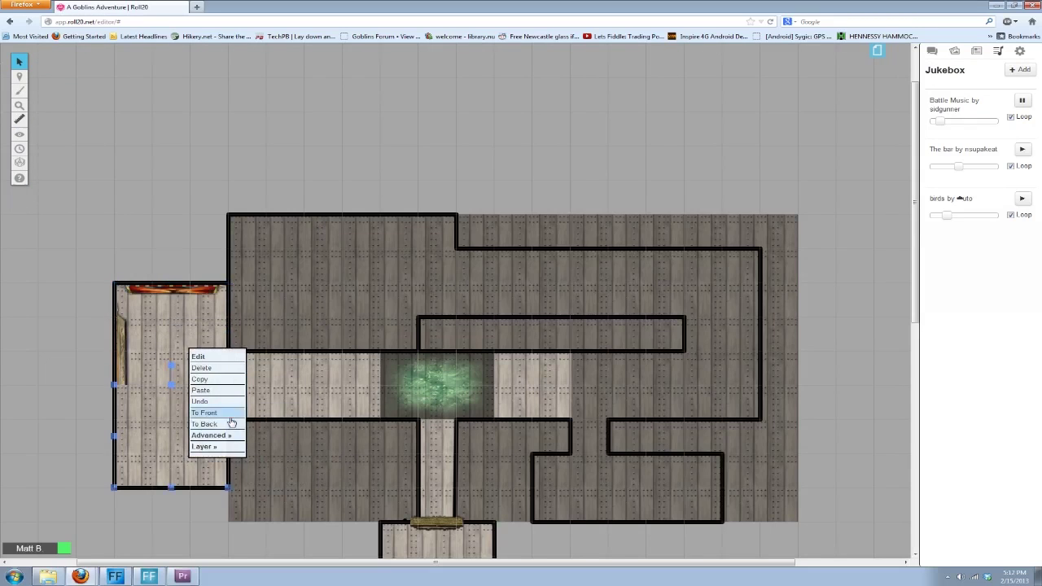
{"action": "mouse_move", "coordinate": [222, 448]}
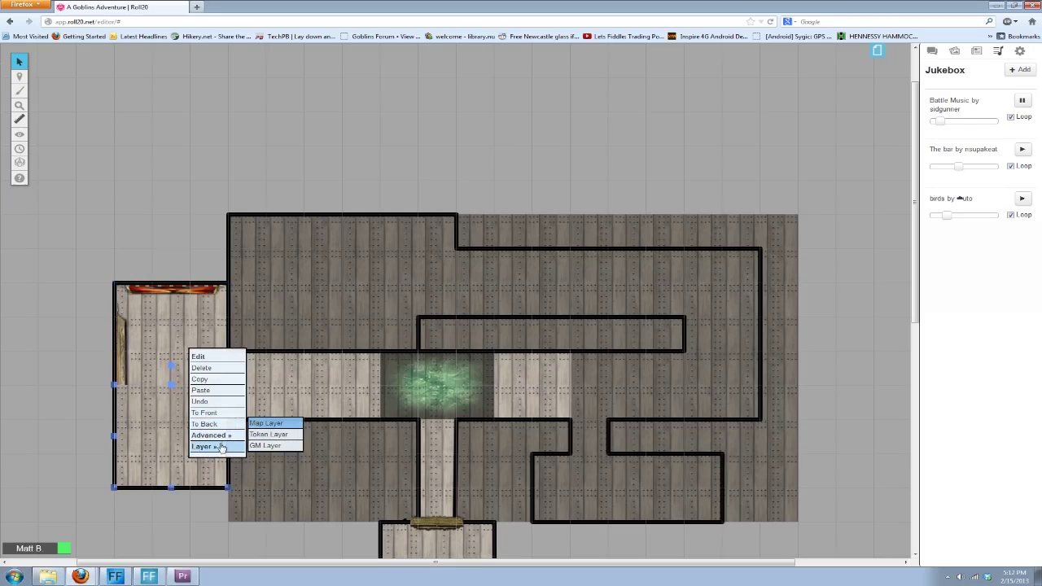
{"action": "left_click", "coordinate": [205, 424]}
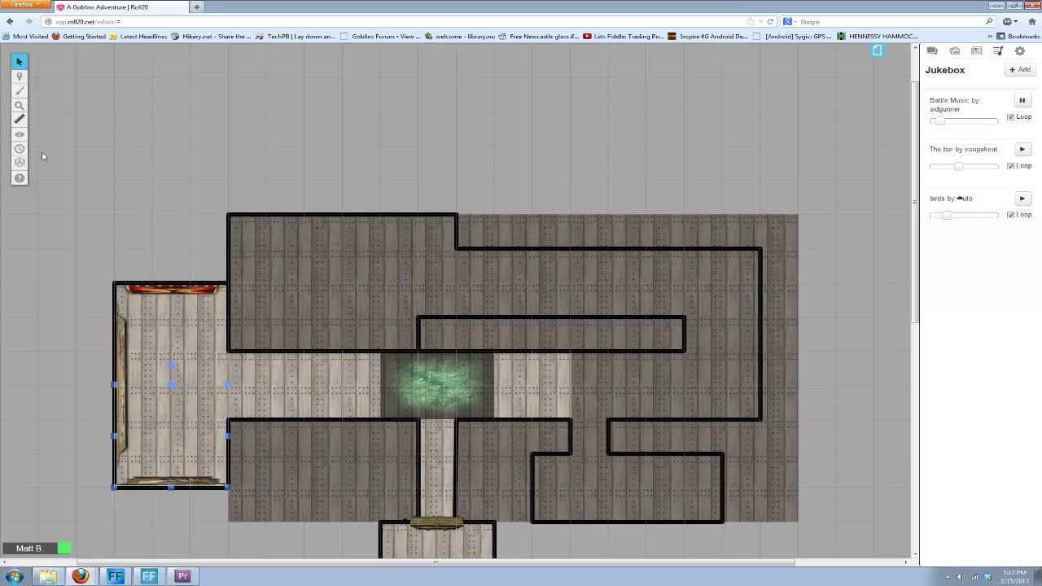
{"action": "left_click", "coordinate": [160, 290]}
{"action": "left_click", "coordinate": [151, 239]}
Step: Look over the furnished rooms and check which page the Players ribbon is on
{"action": "scroll", "coordinate": [155, 261], "scroll_direction": "down", "scroll_amount": 5}
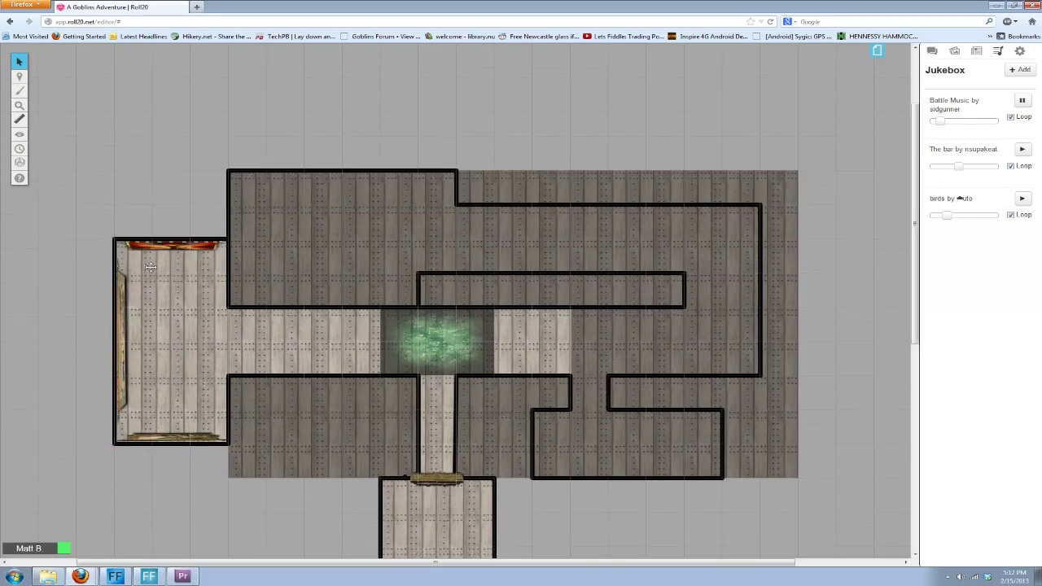
{"action": "scroll", "coordinate": [163, 298], "scroll_direction": "up", "scroll_amount": 2}
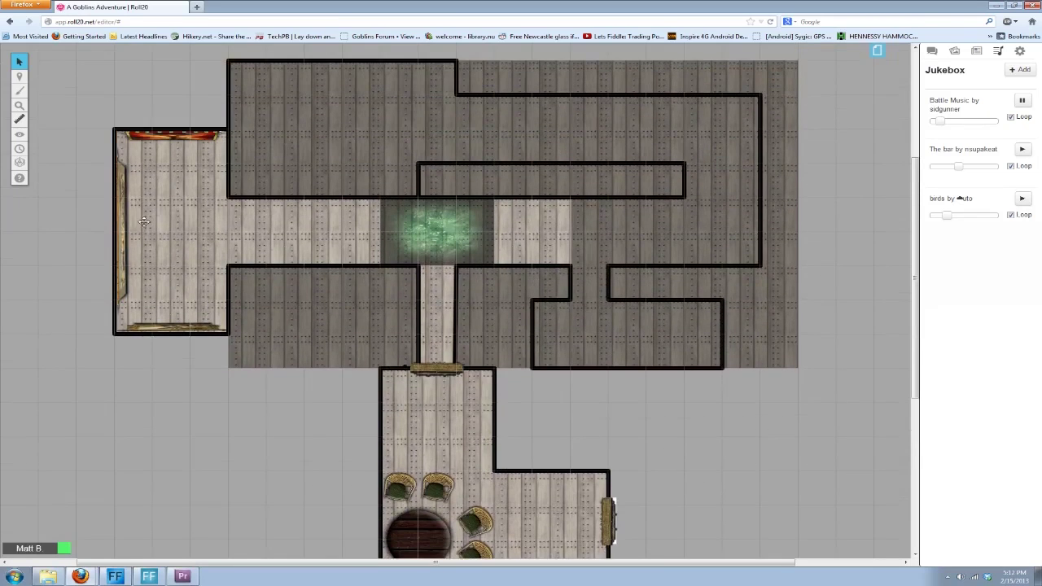
{"action": "scroll", "coordinate": [187, 271], "scroll_direction": "up", "scroll_amount": 3}
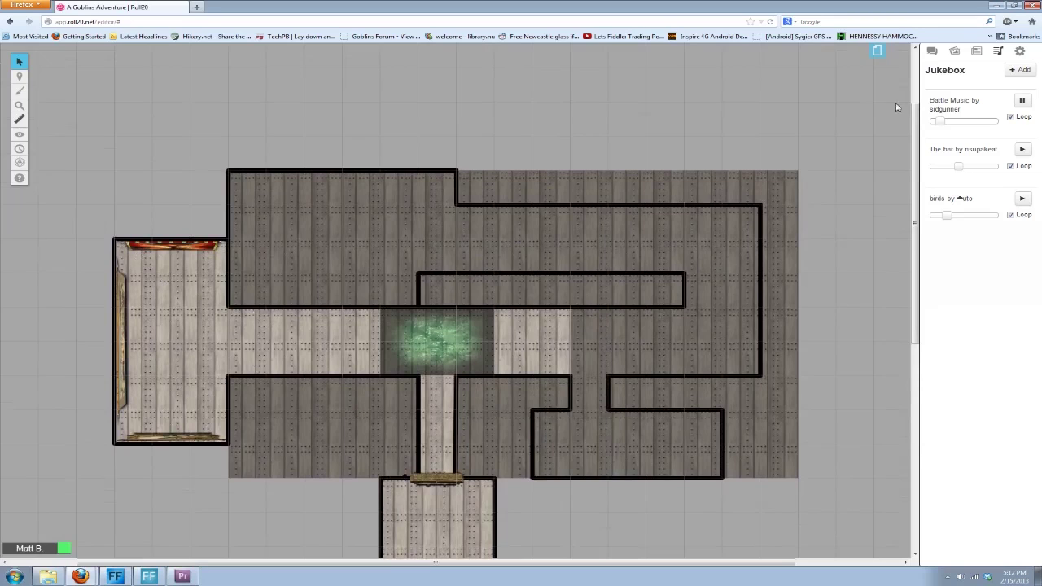
{"action": "left_click", "coordinate": [877, 51]}
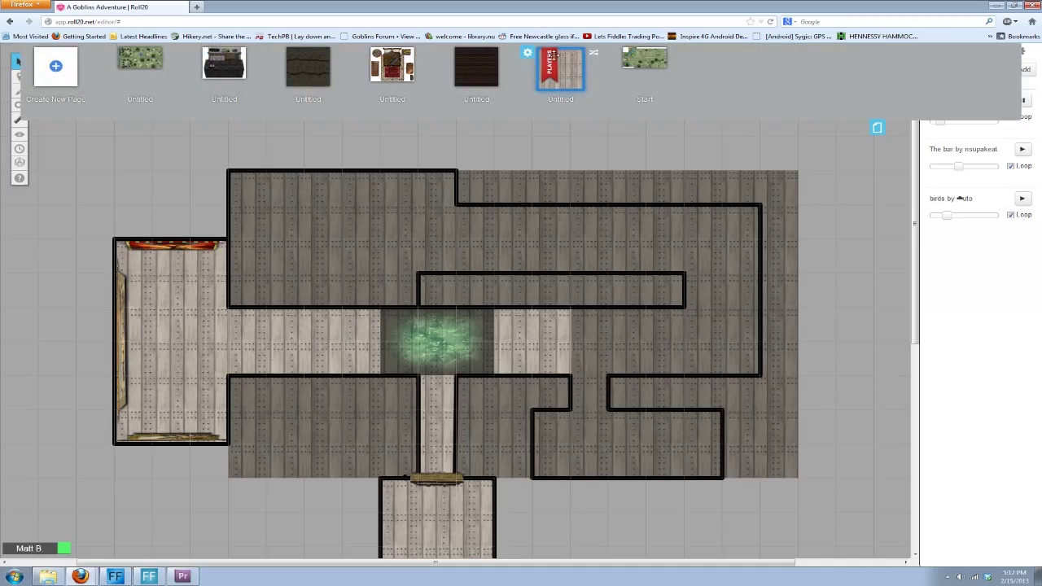
{"action": "left_click", "coordinate": [877, 128]}
Step: Rejoin the game as a player to view the dungeon page
{"action": "left_click", "coordinate": [1020, 50]}
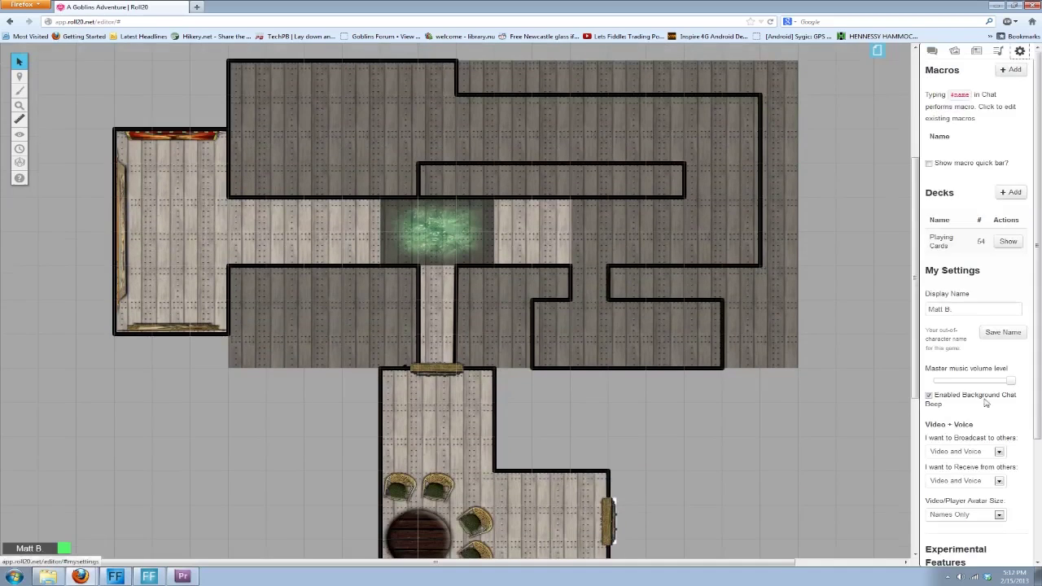
{"action": "scroll", "coordinate": [995, 525], "scroll_direction": "down", "scroll_amount": 2}
{"action": "scroll", "coordinate": [995, 529], "scroll_direction": "down", "scroll_amount": 1}
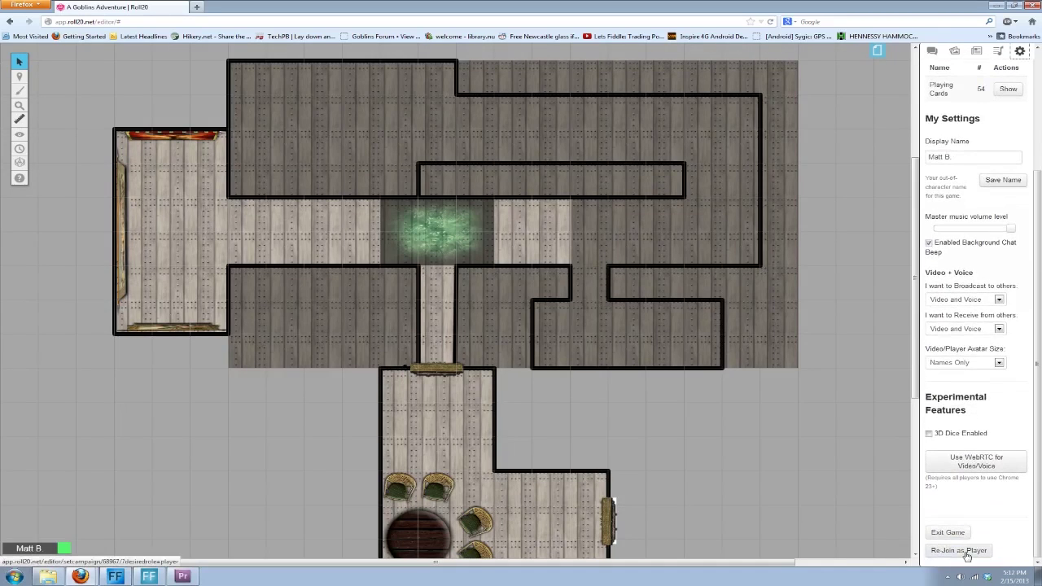
{"action": "left_click", "coordinate": [966, 552]}
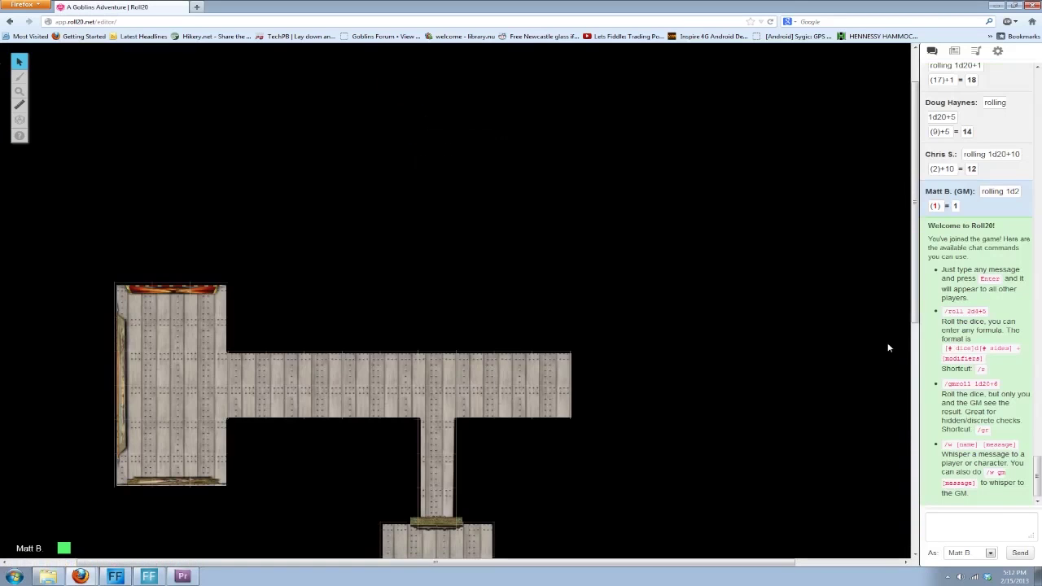
Step: Examine the revealed rooms, hallway and hidden acid pit area as a player at 120% zoom
{"action": "scroll", "coordinate": [497, 448], "scroll_direction": "down", "scroll_amount": 3}
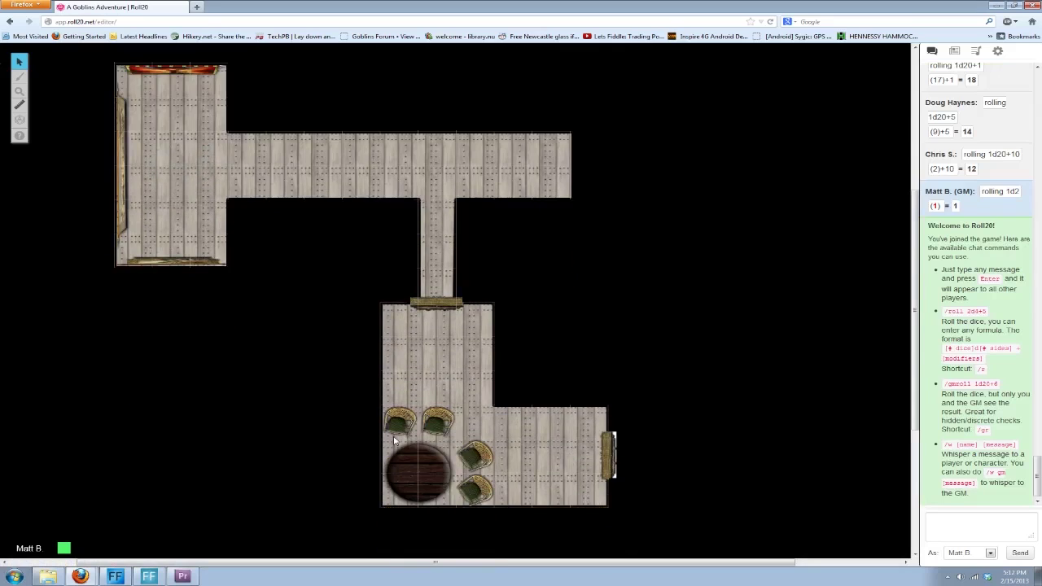
{"action": "scroll", "coordinate": [366, 446], "scroll_direction": "down", "scroll_amount": 1}
{"action": "left_click", "coordinate": [20, 90]}
{"action": "left_click", "coordinate": [59, 87]}
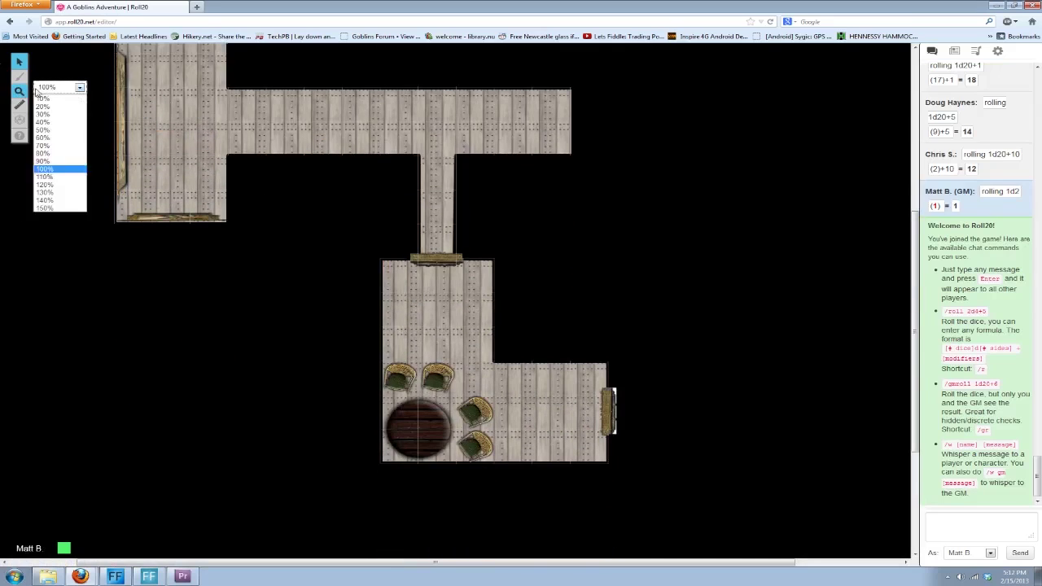
{"action": "left_click", "coordinate": [59, 185]}
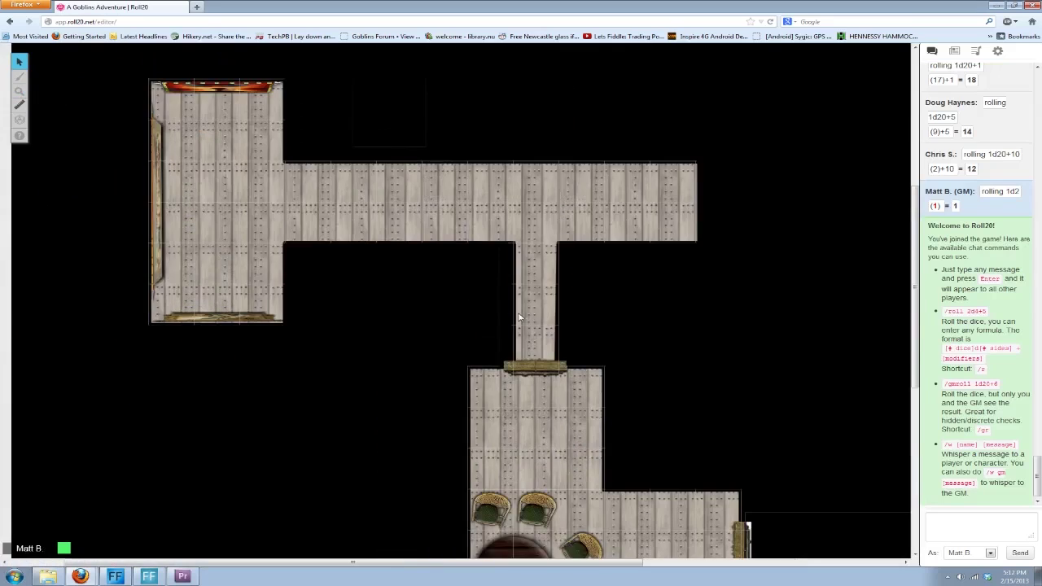
{"action": "scroll", "coordinate": [800, 342], "scroll_direction": "down", "scroll_amount": 3}
{"action": "scroll", "coordinate": [800, 343], "scroll_direction": "up", "scroll_amount": 3}
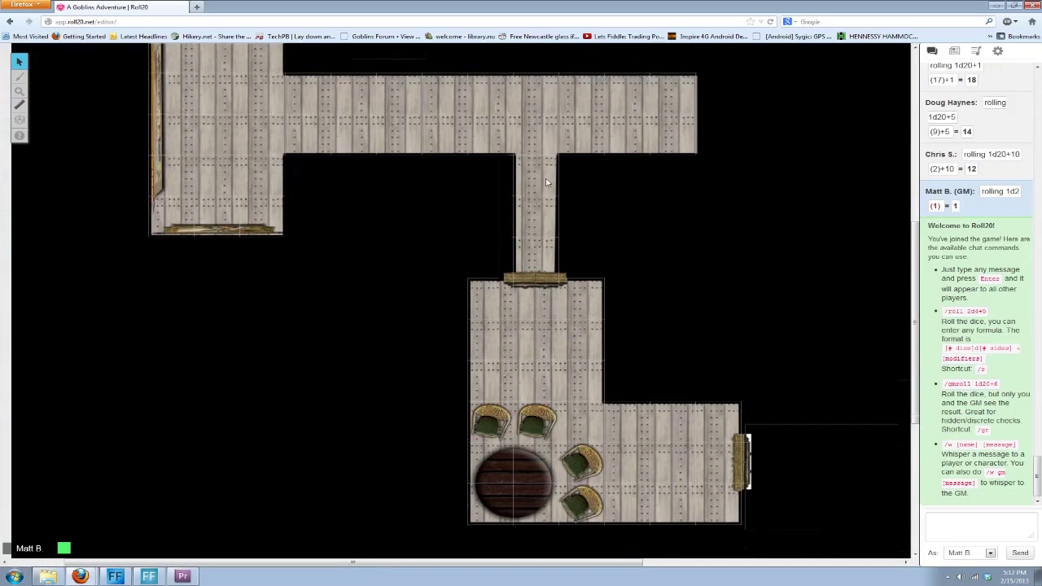
{"action": "scroll", "coordinate": [522, 203], "scroll_direction": "up", "scroll_amount": 1}
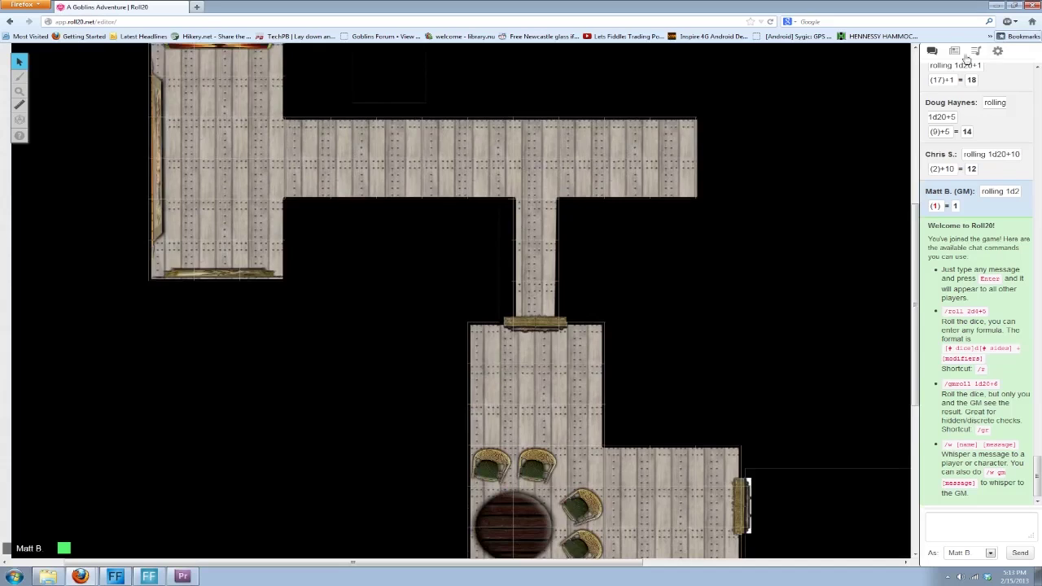
{"action": "scroll", "coordinate": [295, 324], "scroll_direction": "up", "scroll_amount": 2}
Step: Rejoin the game as GM
{"action": "left_click", "coordinate": [998, 51]}
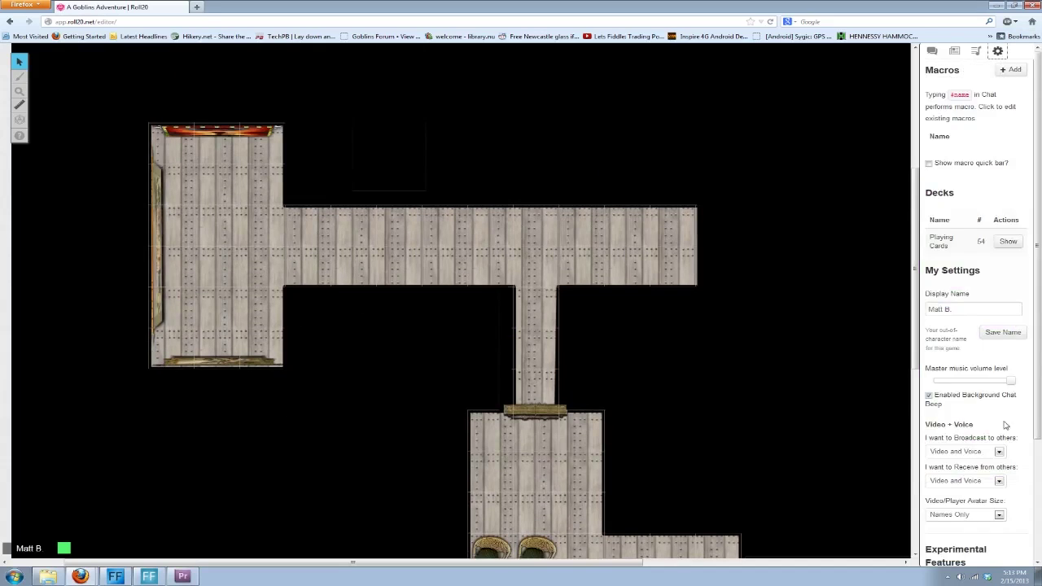
{"action": "scroll", "coordinate": [1003, 424], "scroll_direction": "down", "scroll_amount": 4}
{"action": "left_click", "coordinate": [976, 557]}
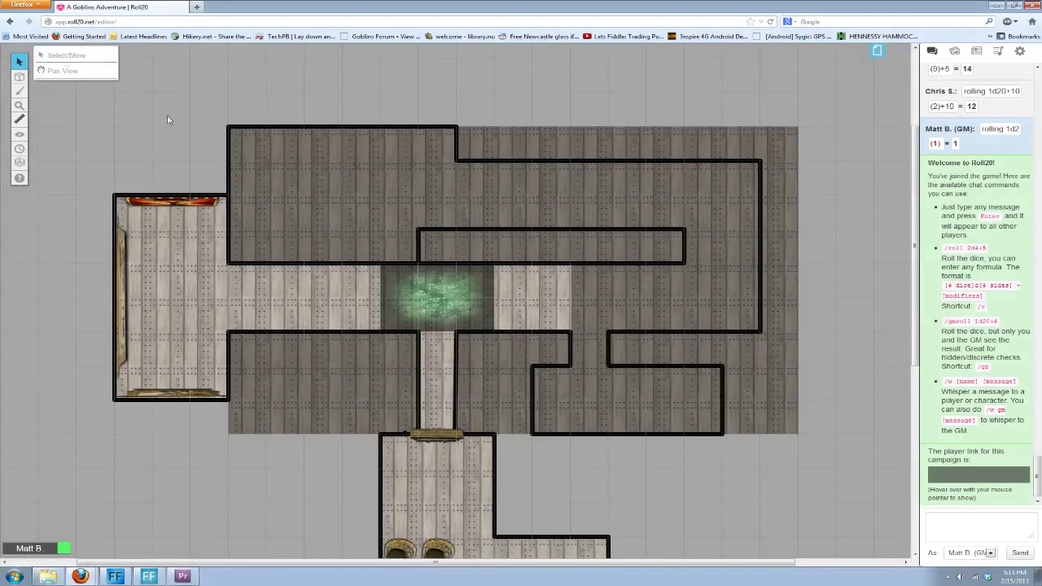
Step: Move the acid pit in the hallway from the GM info overlay to the map layer
{"action": "mouse_move", "coordinate": [20, 77]}
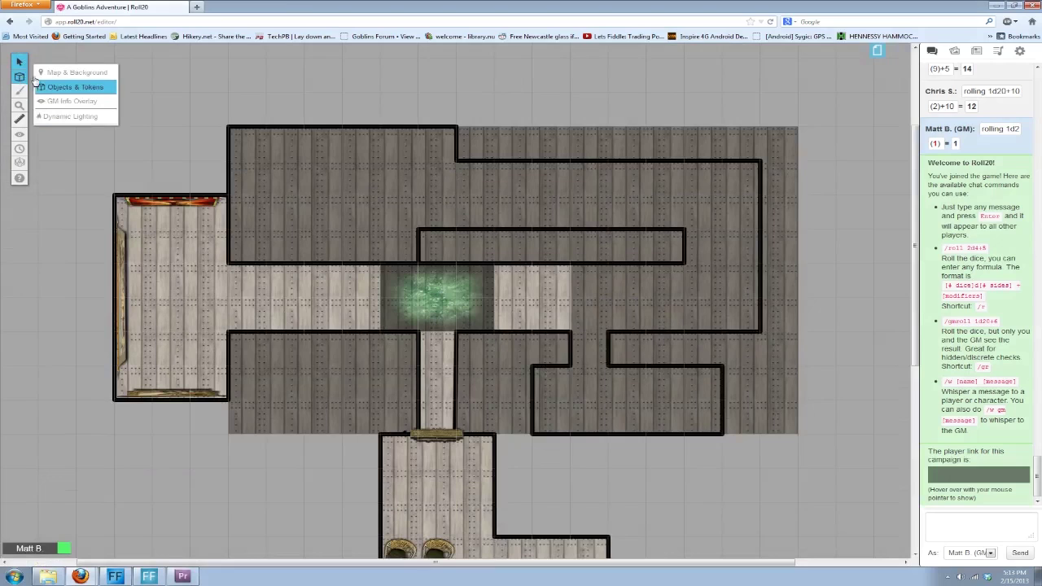
{"action": "left_click", "coordinate": [72, 101]}
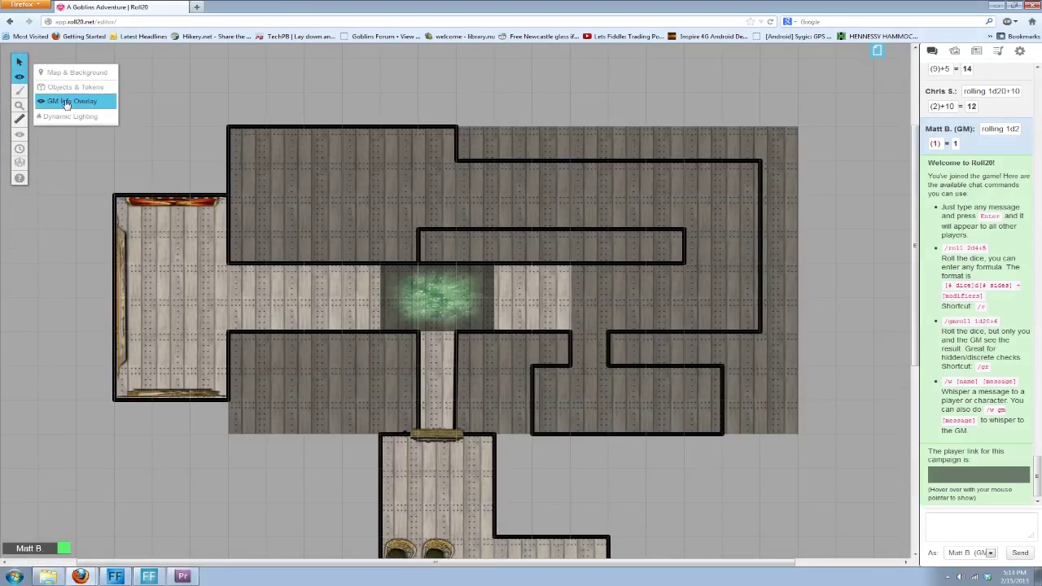
{"action": "left_click", "coordinate": [430, 289]}
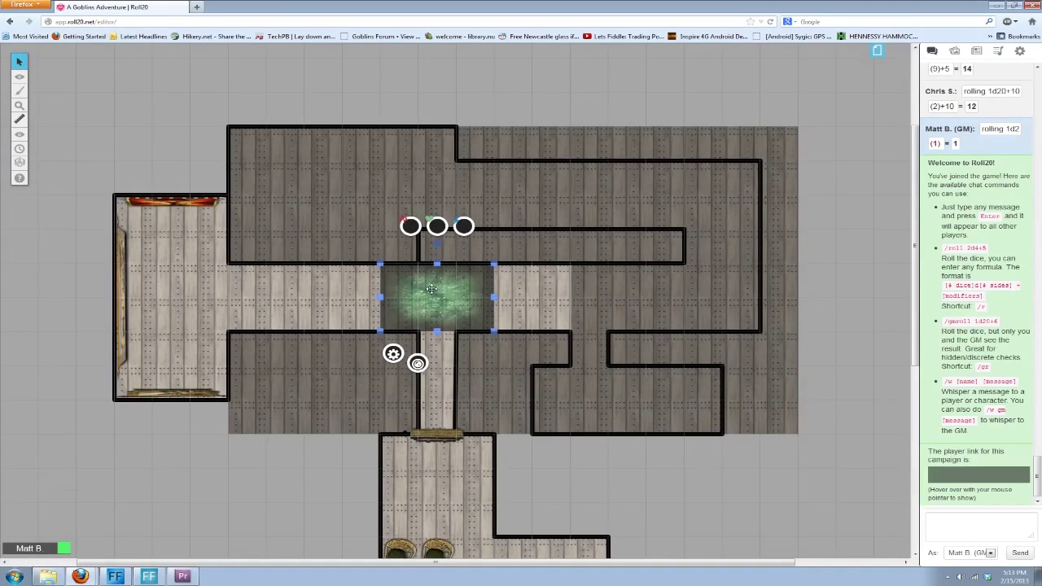
{"action": "right_click", "coordinate": [436, 289]}
{"action": "mouse_move", "coordinate": [464, 395]}
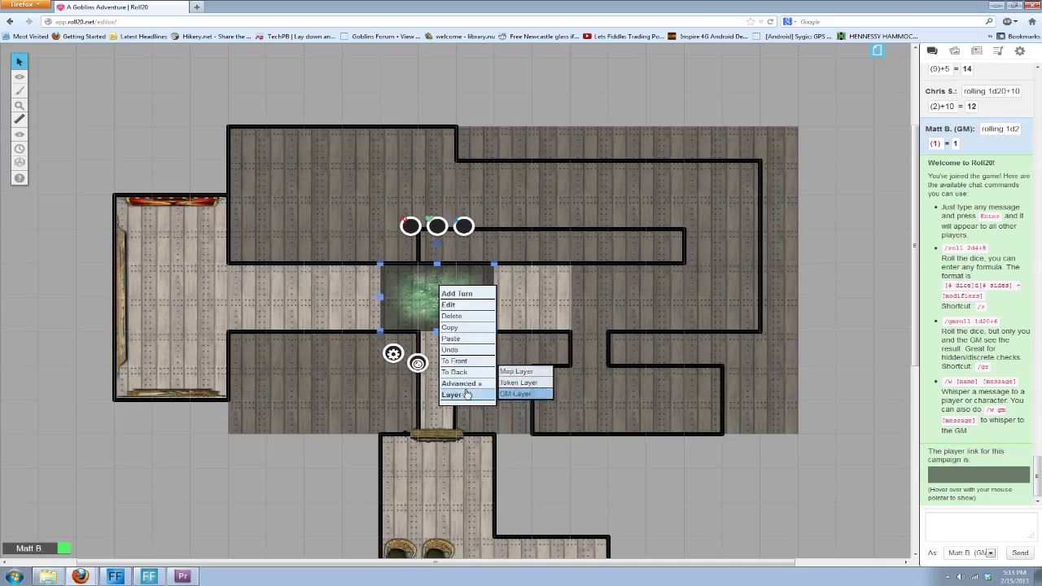
{"action": "left_click", "coordinate": [516, 374]}
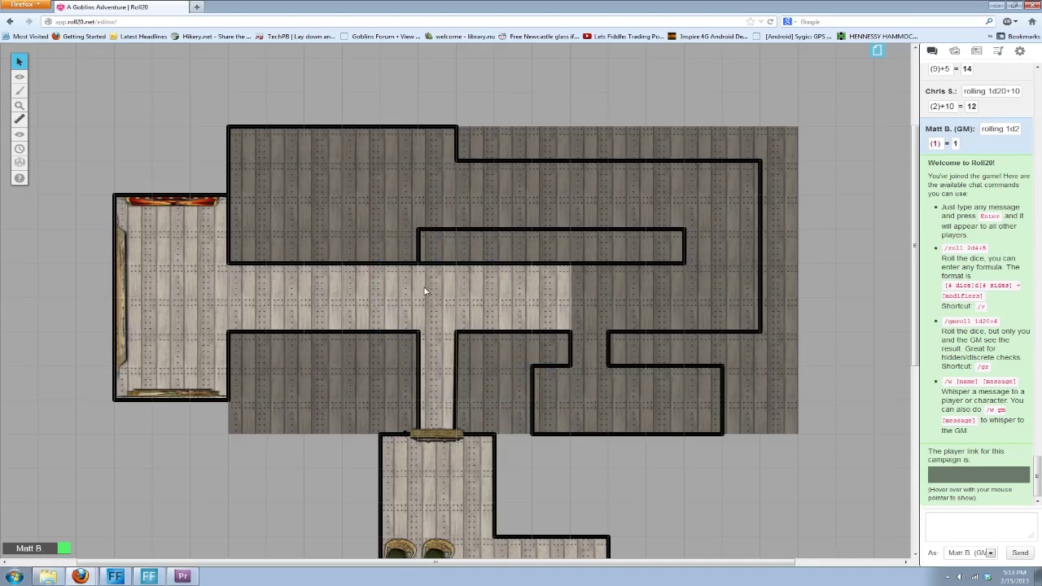
Step: On the map and background layer, send the two hallway floor tiles covering the acid pit to the back
{"action": "mouse_move", "coordinate": [20, 78]}
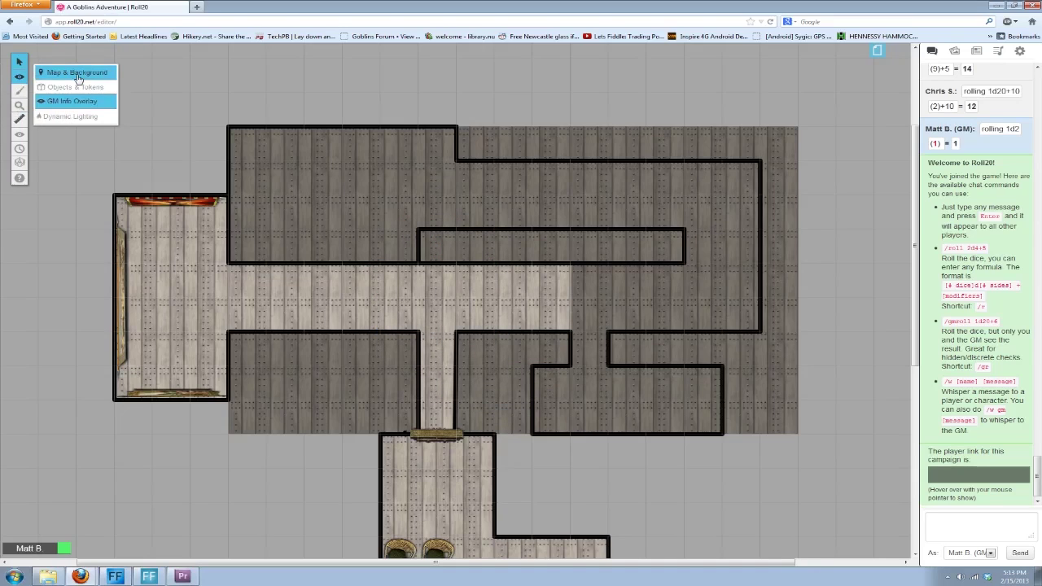
{"action": "left_click", "coordinate": [75, 73]}
{"action": "left_click", "coordinate": [427, 311]}
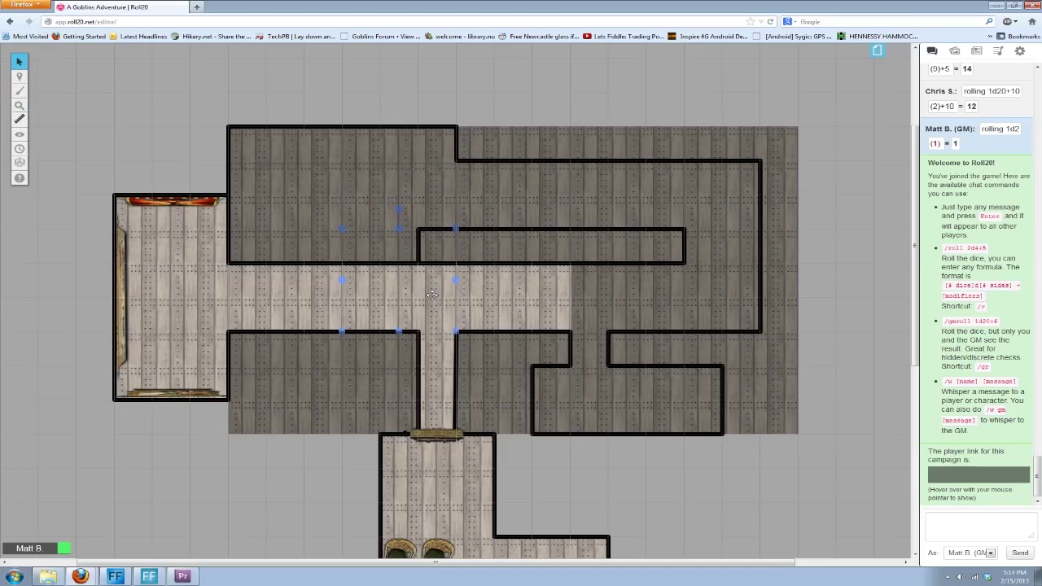
{"action": "right_click", "coordinate": [438, 298]}
{"action": "left_click", "coordinate": [452, 360]}
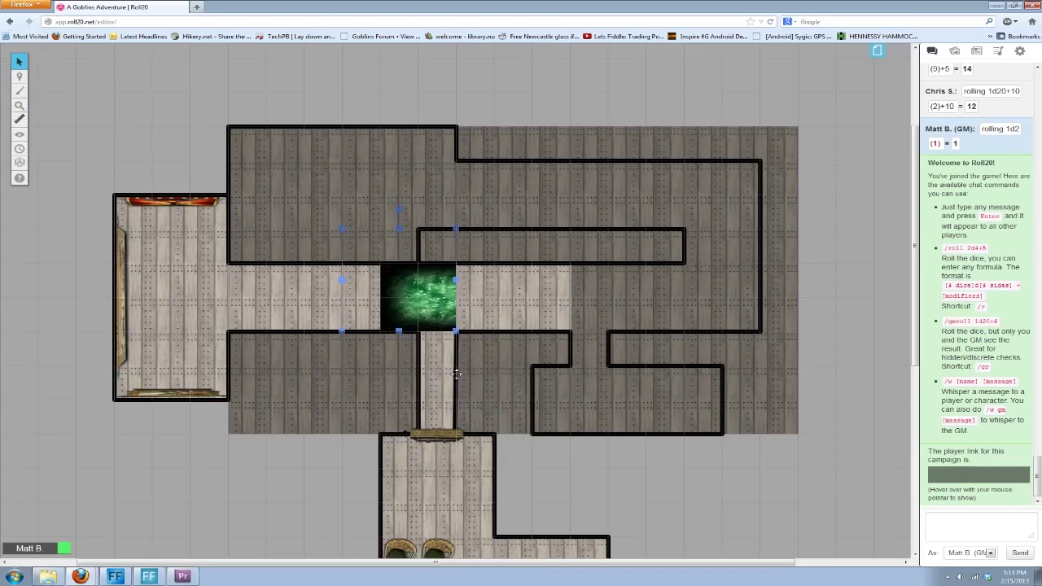
{"action": "left_click", "coordinate": [471, 292]}
{"action": "right_click", "coordinate": [476, 286]}
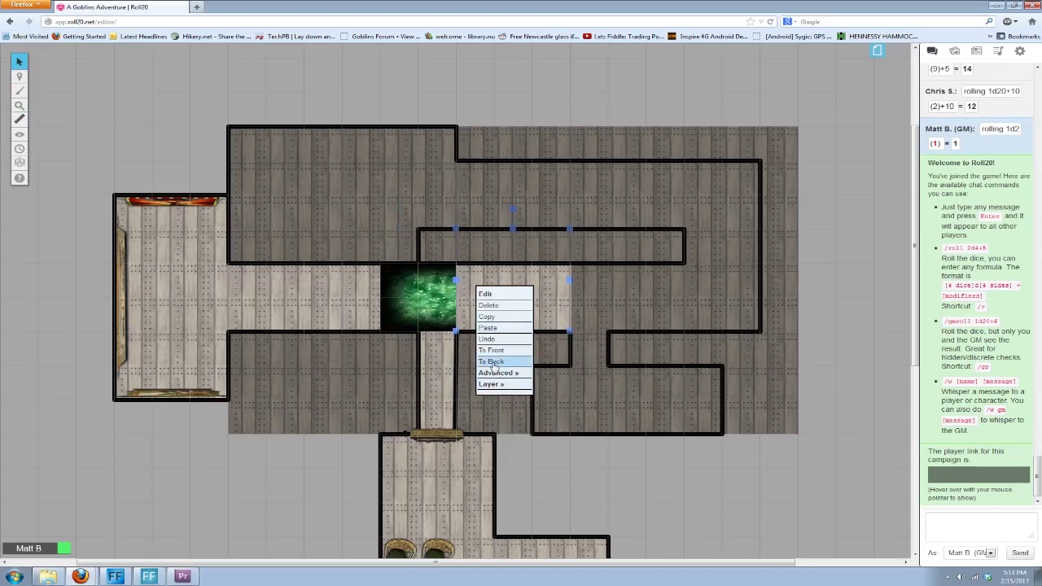
{"action": "left_click", "coordinate": [491, 362]}
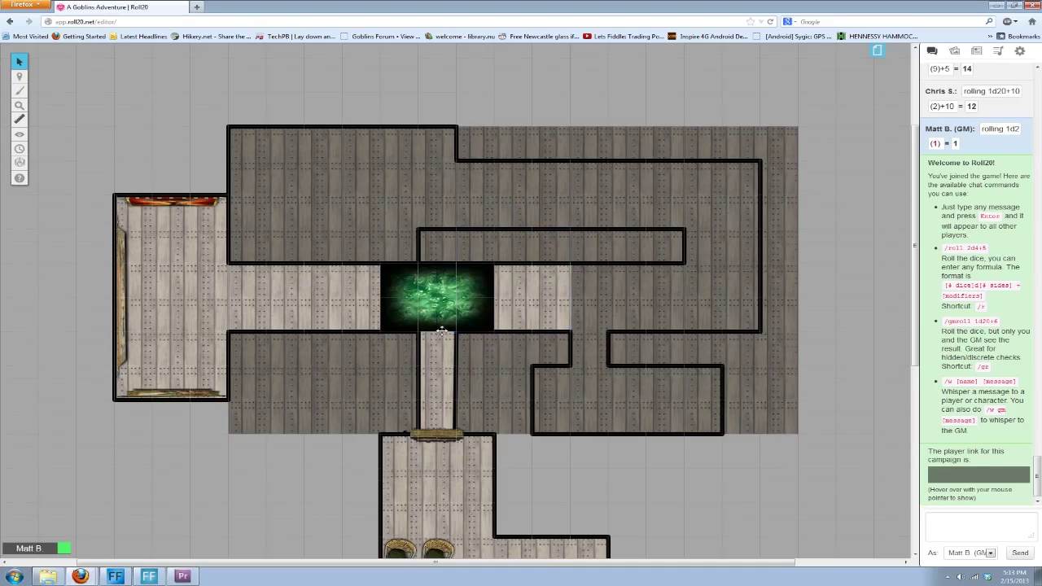
Step: Examine the revealed acid pit and how it sits among the hallway, tapestry room and furnished room
{"action": "scroll", "coordinate": [440, 342], "scroll_direction": "down", "scroll_amount": 3}
{"action": "scroll", "coordinate": [430, 356], "scroll_direction": "down", "scroll_amount": 2}
{"action": "scroll", "coordinate": [430, 356], "scroll_direction": "up", "scroll_amount": 4}
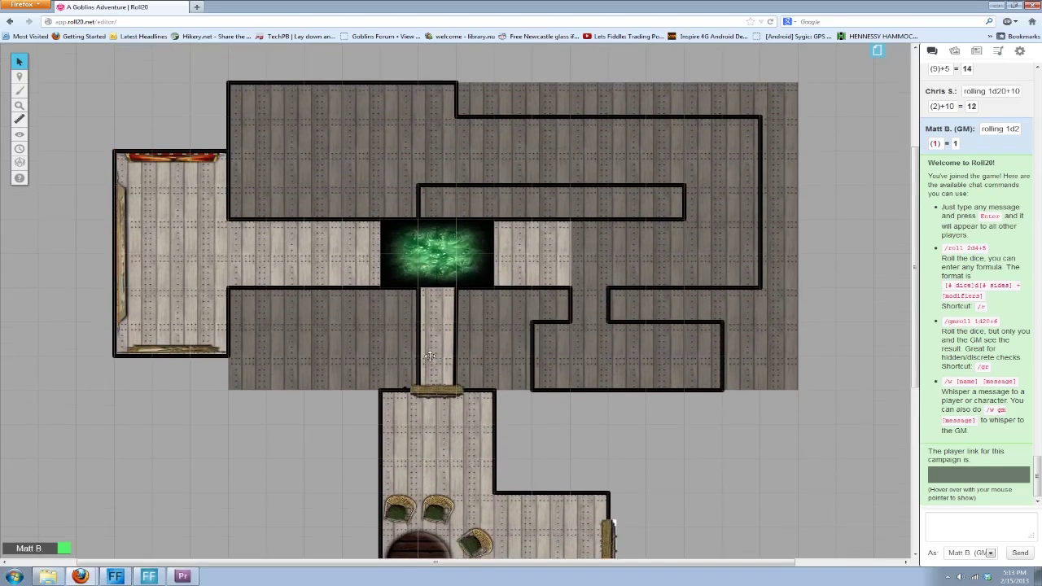
{"action": "left_click", "coordinate": [424, 235]}
{"action": "left_click_drag", "start_coordinate": [423, 235], "coordinate": [418, 237]}
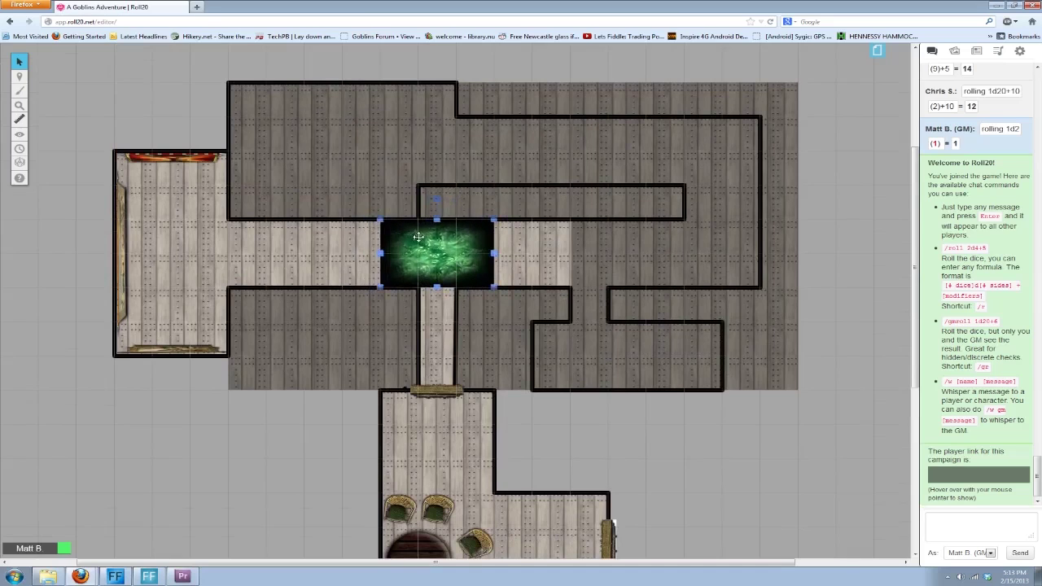
{"action": "left_click", "coordinate": [149, 445]}
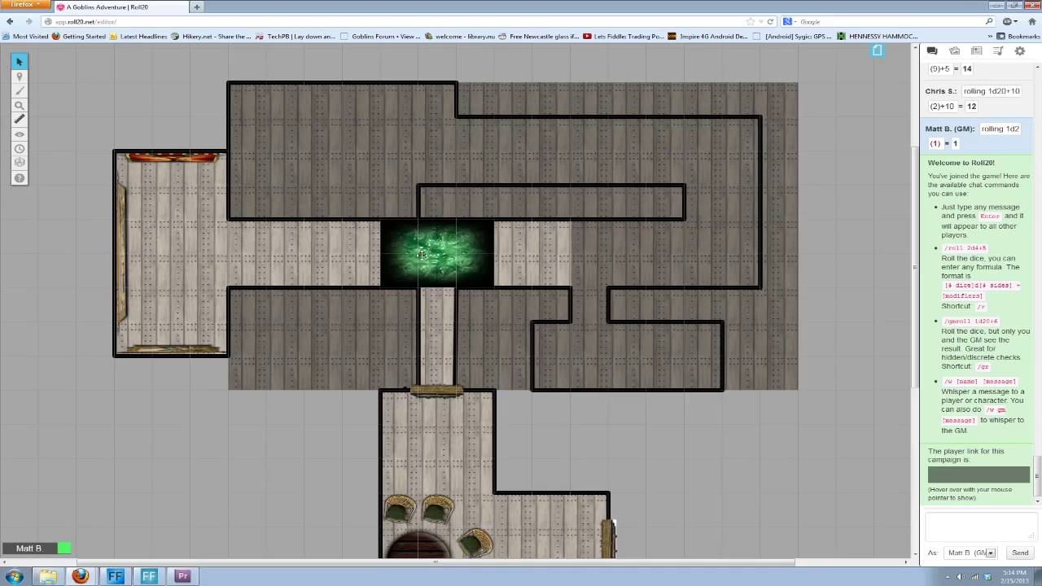
{"action": "scroll", "coordinate": [309, 403], "scroll_direction": "down", "scroll_amount": 3}
{"action": "scroll", "coordinate": [308, 407], "scroll_direction": "up", "scroll_amount": 3}
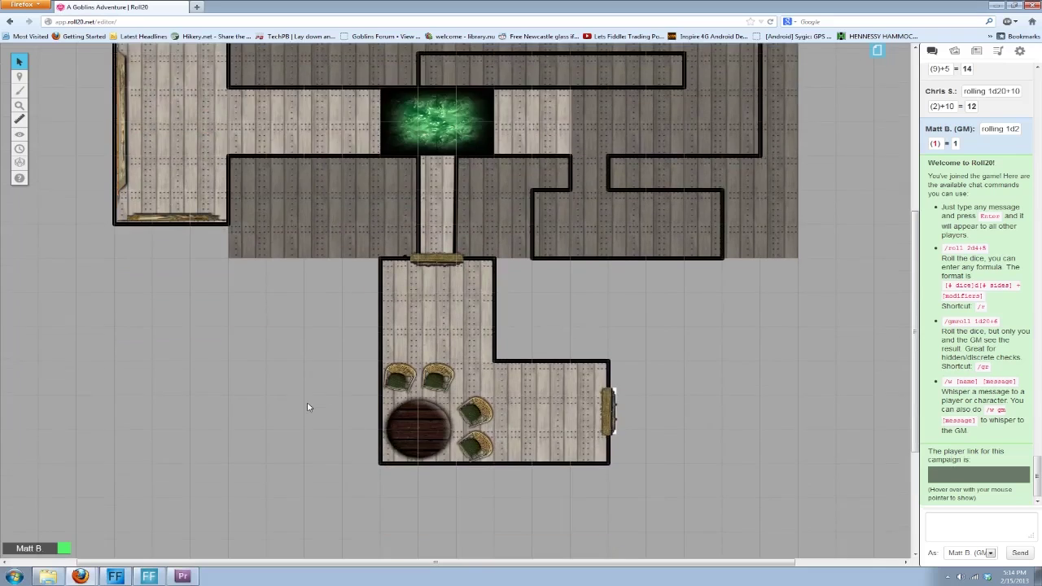
{"action": "scroll", "coordinate": [302, 407], "scroll_direction": "up", "scroll_amount": 2}
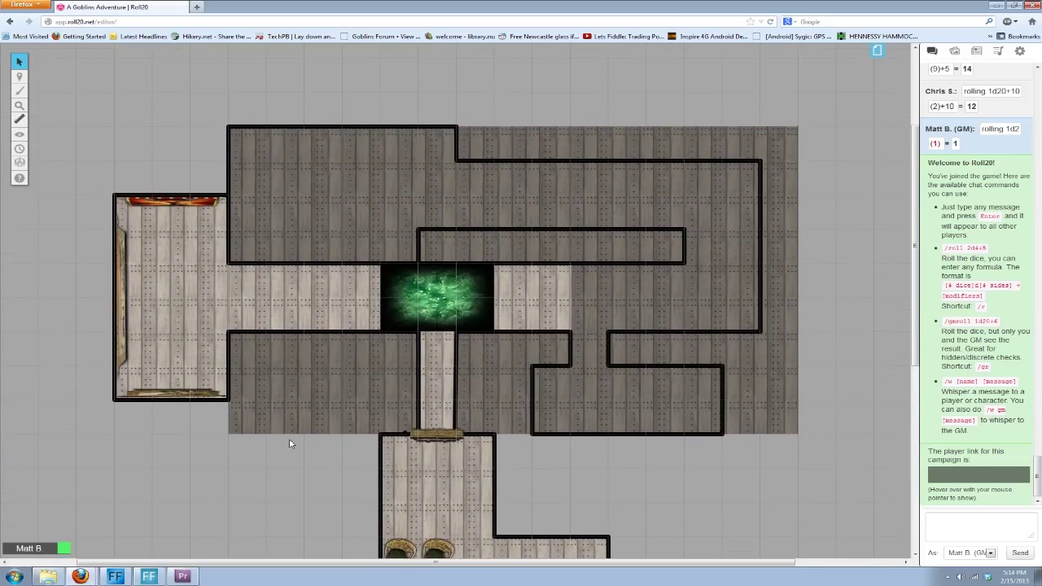
{"action": "scroll", "coordinate": [288, 441], "scroll_direction": "down", "scroll_amount": 2}
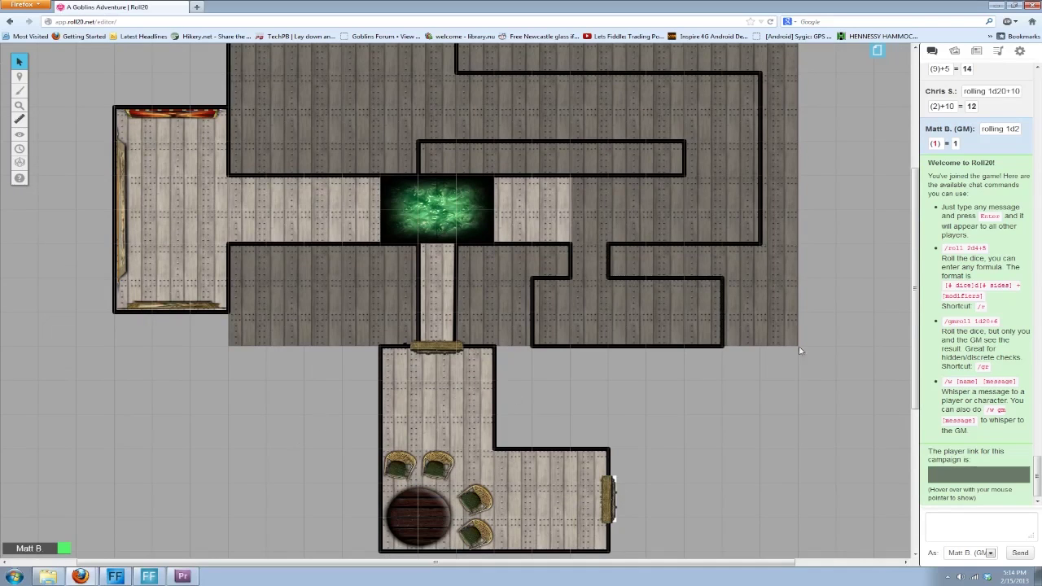
{"action": "left_click", "coordinate": [955, 51]}
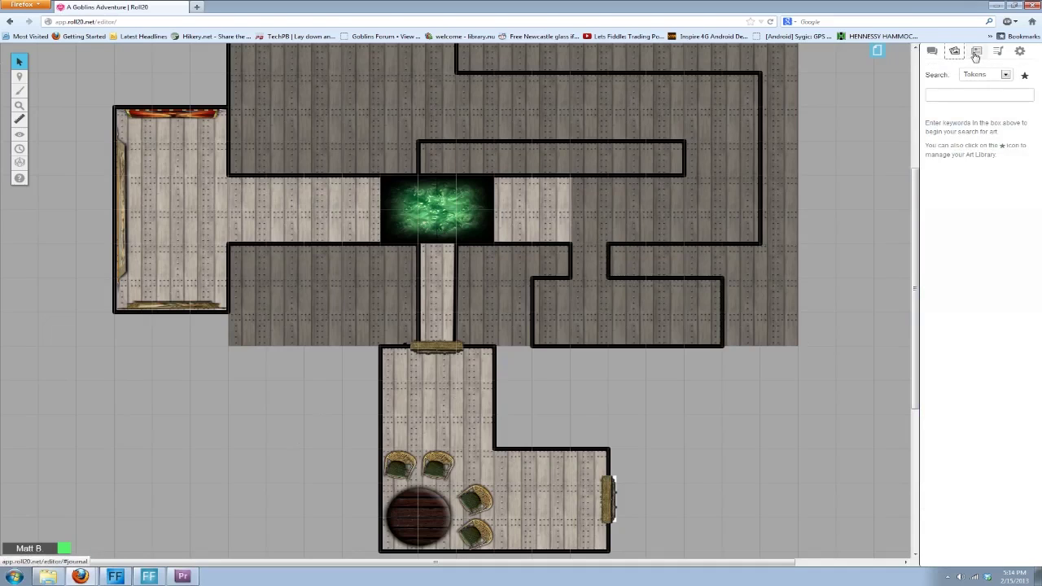
{"action": "left_click", "coordinate": [976, 51]}
{"action": "left_click", "coordinate": [955, 52]}
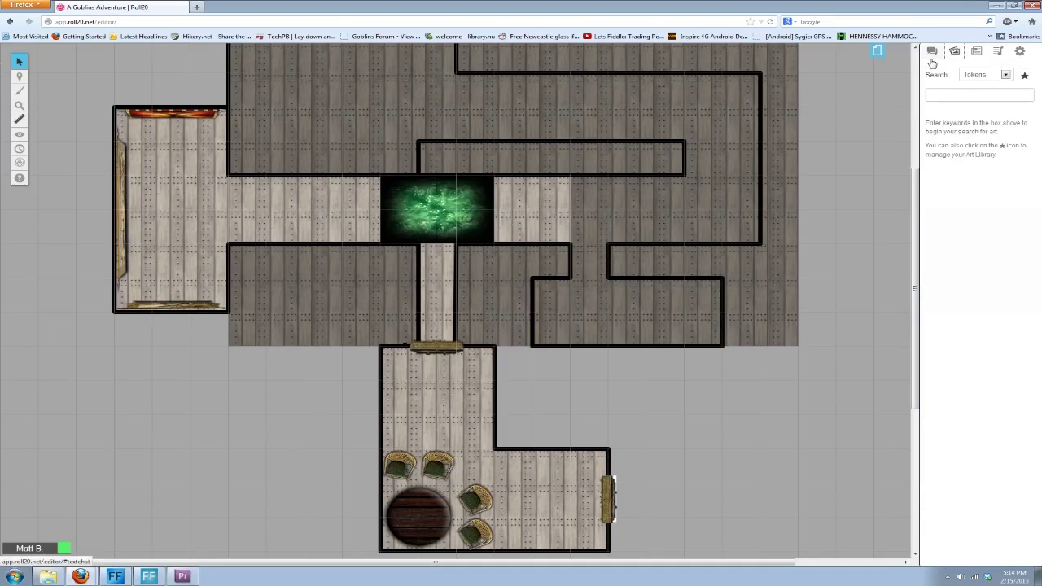
{"action": "left_click", "coordinate": [932, 52]}
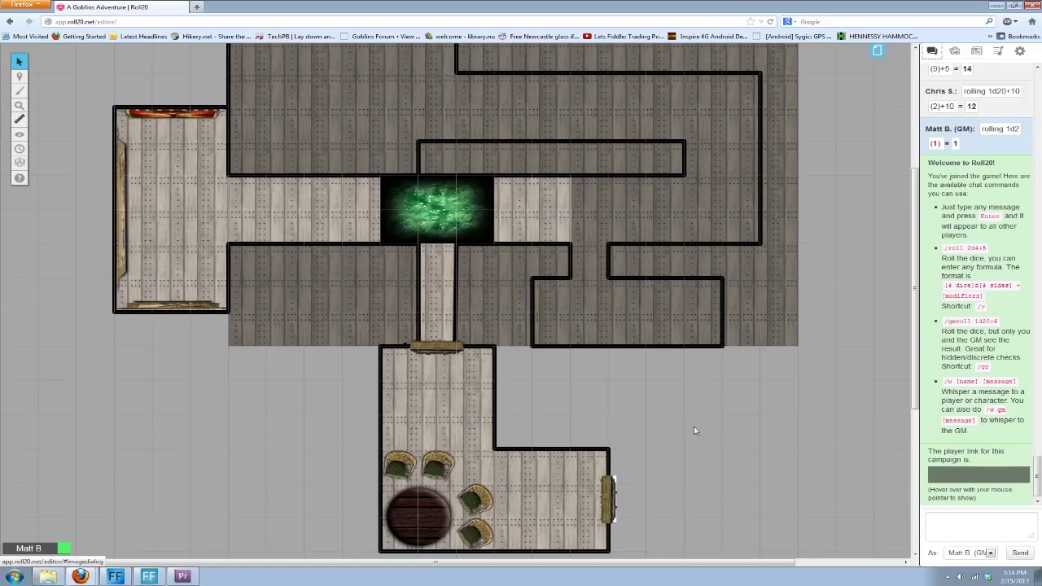
{"action": "scroll", "coordinate": [372, 243], "scroll_direction": "up", "scroll_amount": 4}
{"action": "scroll", "coordinate": [372, 243], "scroll_direction": "down", "scroll_amount": 2}
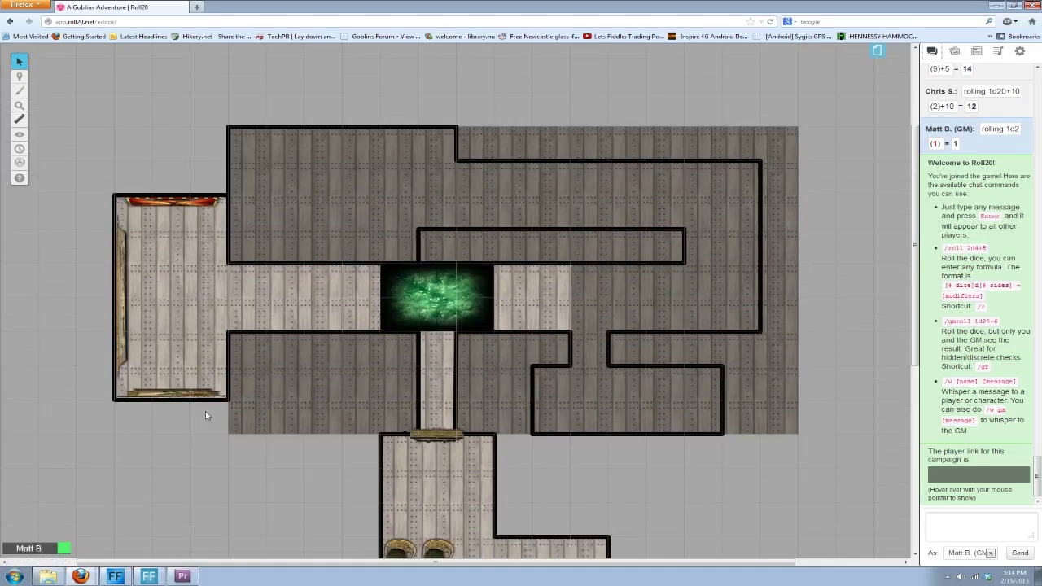
{"action": "scroll", "coordinate": [209, 419], "scroll_direction": "down", "scroll_amount": 3}
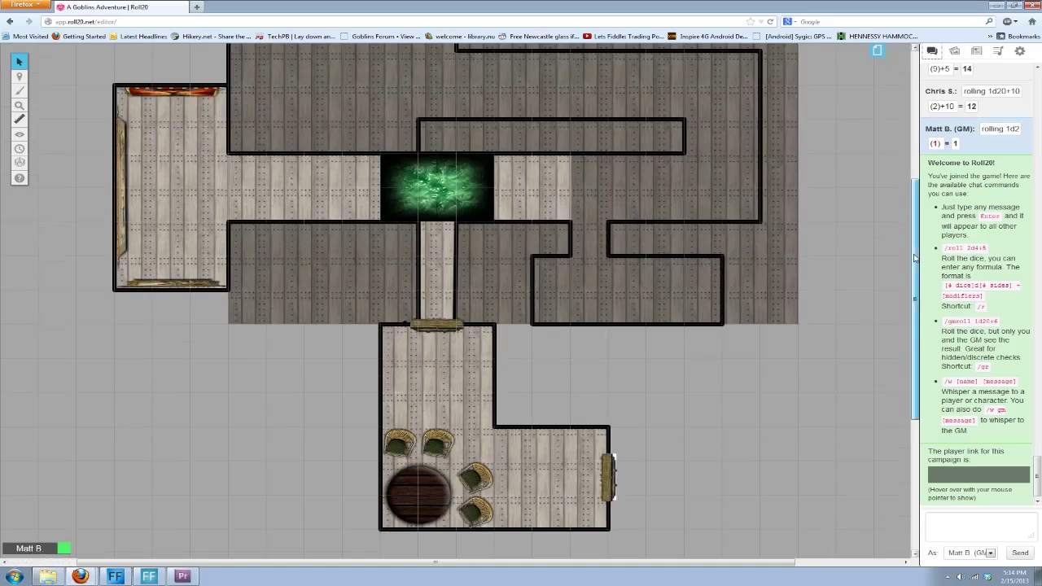
{"action": "left_click", "coordinate": [913, 163]}
{"action": "left_click_drag", "start_coordinate": [912, 163], "coordinate": [891, 250]}
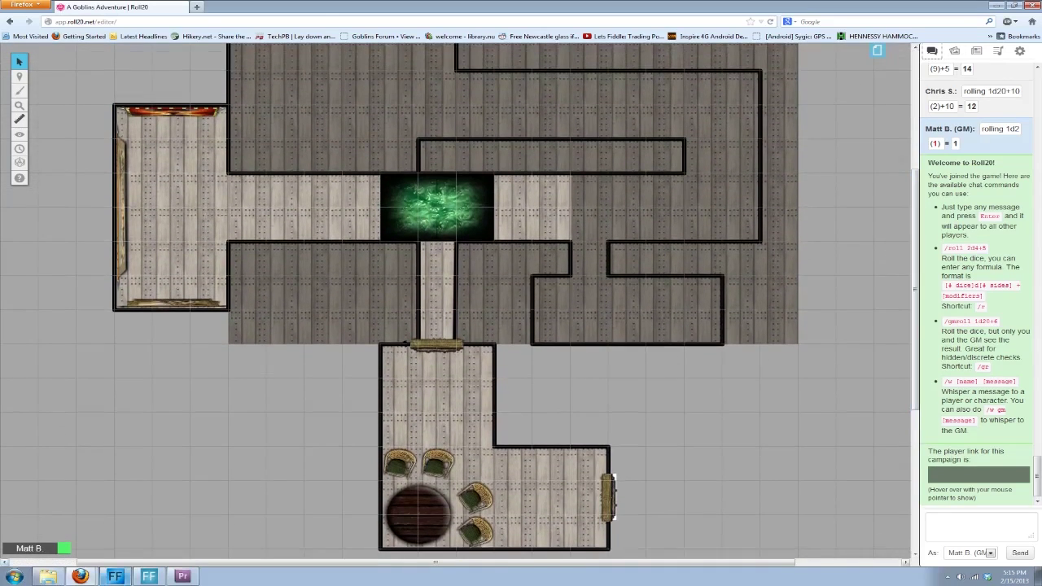